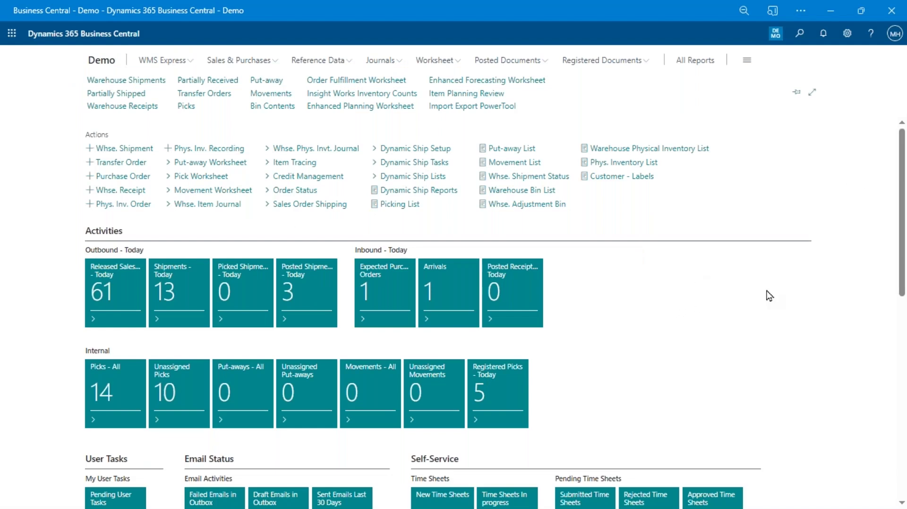
# Switch to File Explorer and open Item Journal.txt from C:\Temp\BCDocs\IEPT in Excel
pyautogui.hotkey('alt', 'Tab')
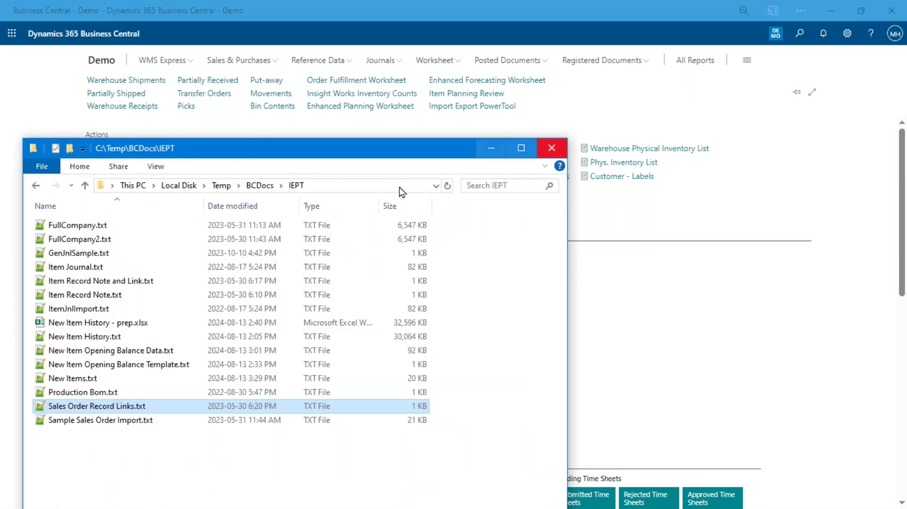
pyautogui.rightClick(94, 272)
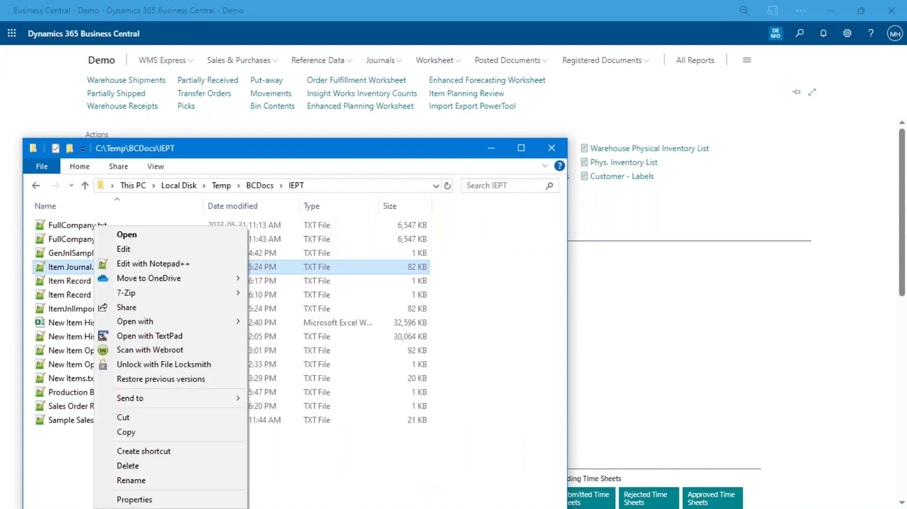
pyautogui.moveTo(202, 324)
pyautogui.click(275, 327)
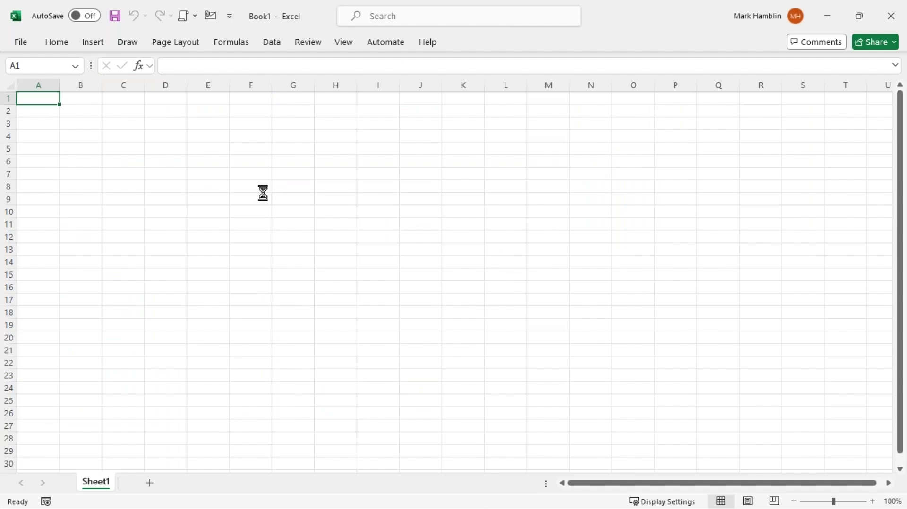
# Auto-fit the widths of all columns on the Item Journal sheet
pyautogui.click(10, 85)
pyautogui.doubleClick(57, 85)
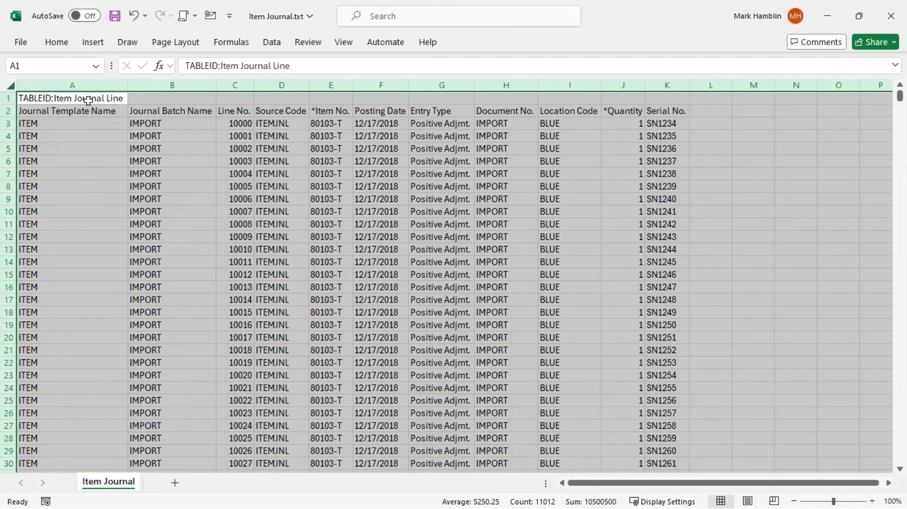
pyautogui.click(86, 99)
pyautogui.click(151, 175)
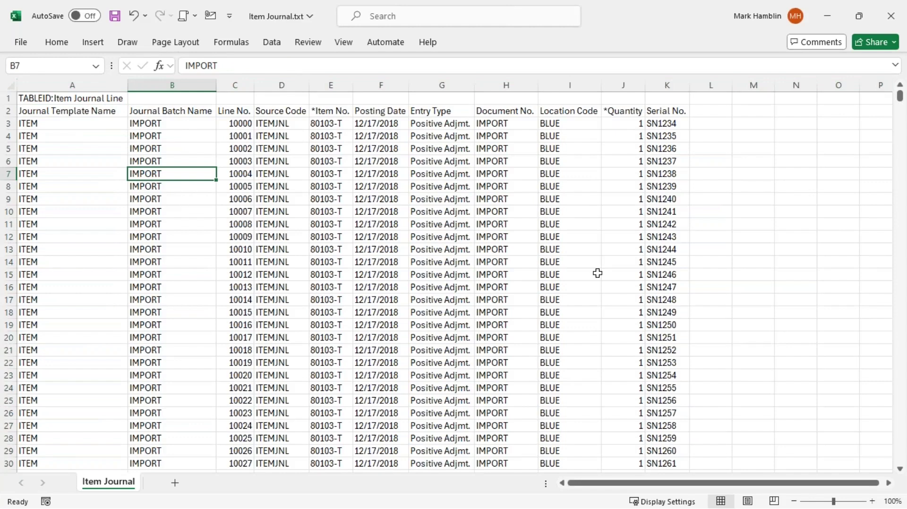
# Examine the field headers across row 2 and the table ID line in A1
pyautogui.press('Up')
pyautogui.press('Up')
pyautogui.press('Up')
pyautogui.press('Up')
pyautogui.press('Up')
pyautogui.press('Left')
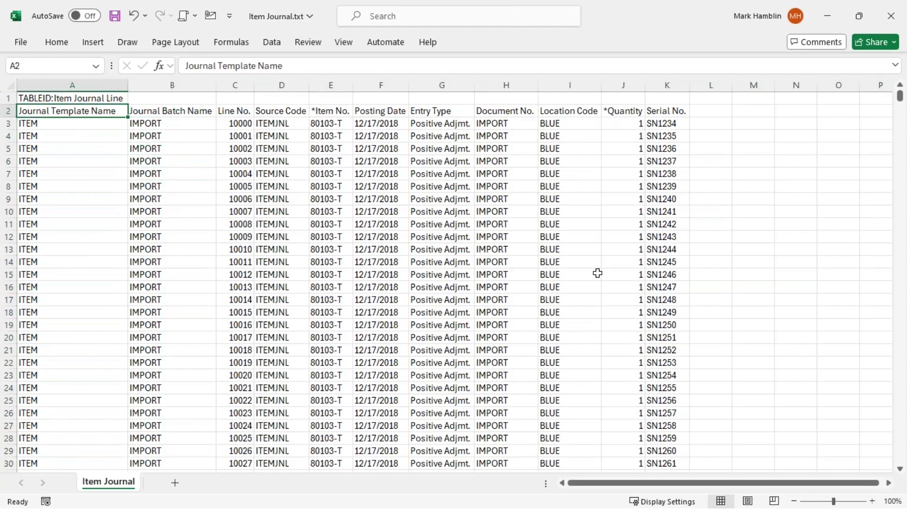
pyautogui.hotkey('ctrl', 'shift', 'Right')
pyautogui.hotkey('ctrl', 'shift', 'Left')
pyautogui.press('Up')
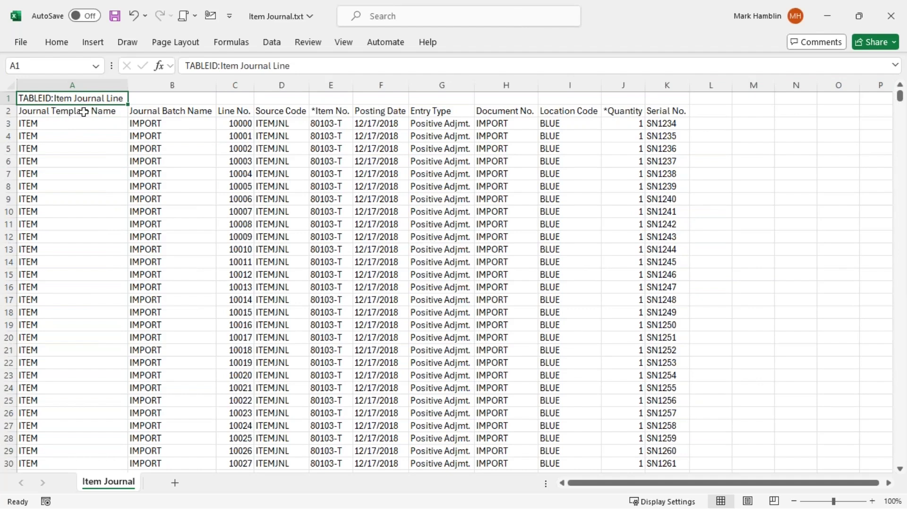
# Review the table ID row again and highlight the first three headers, Journal Template Name through Line No
pyautogui.click(108, 118)
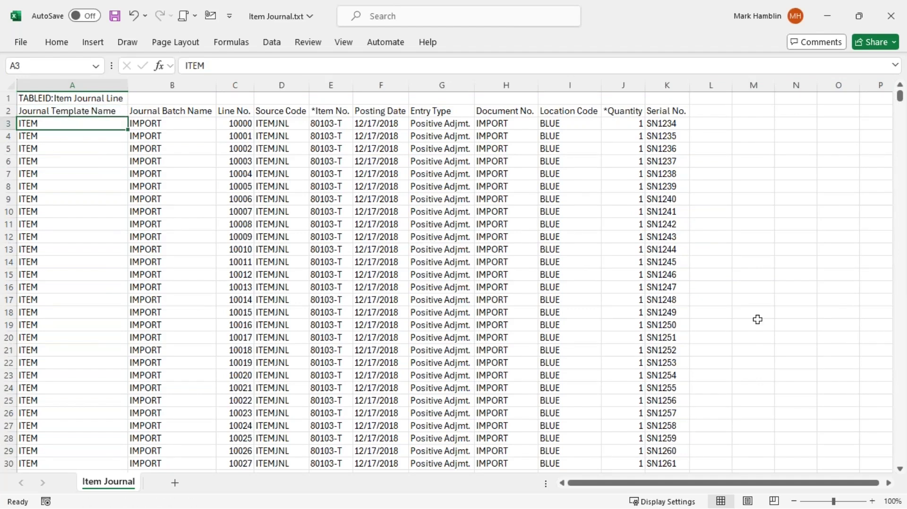
pyautogui.press('Up')
pyautogui.press('Up')
pyautogui.press('Down')
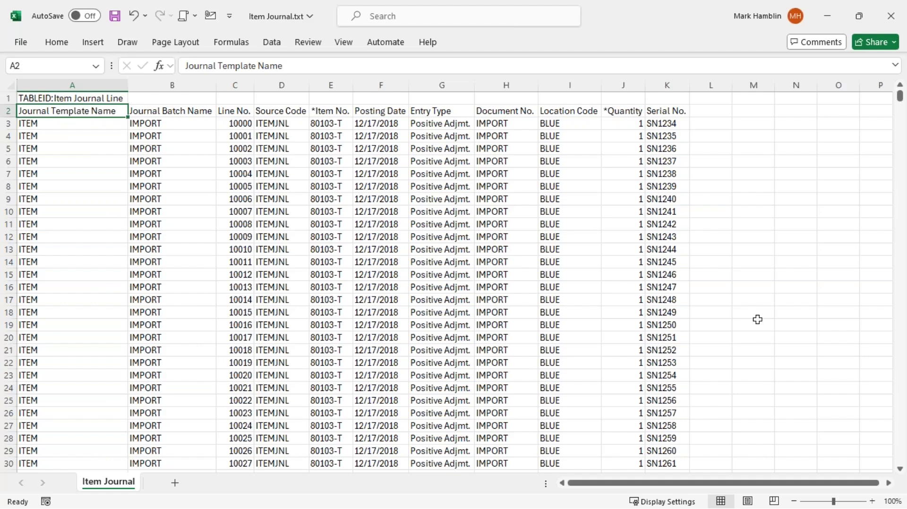
pyautogui.press('Up')
pyautogui.press('Down')
pyautogui.hotkey('shift', 'Right')
pyautogui.hotkey('shift', 'Right')
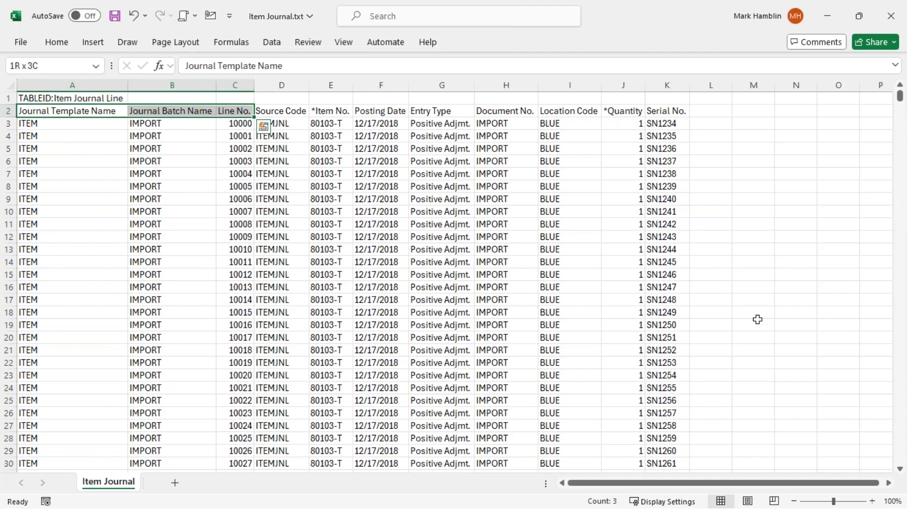
# Examine the remaining headers from Source Code onward and the first data row's values up to the Serial No. column
pyautogui.press('Right')
pyautogui.press('Right')
pyautogui.press('Right')
pyautogui.press('Right')
pyautogui.press('Right')
pyautogui.press('Right')
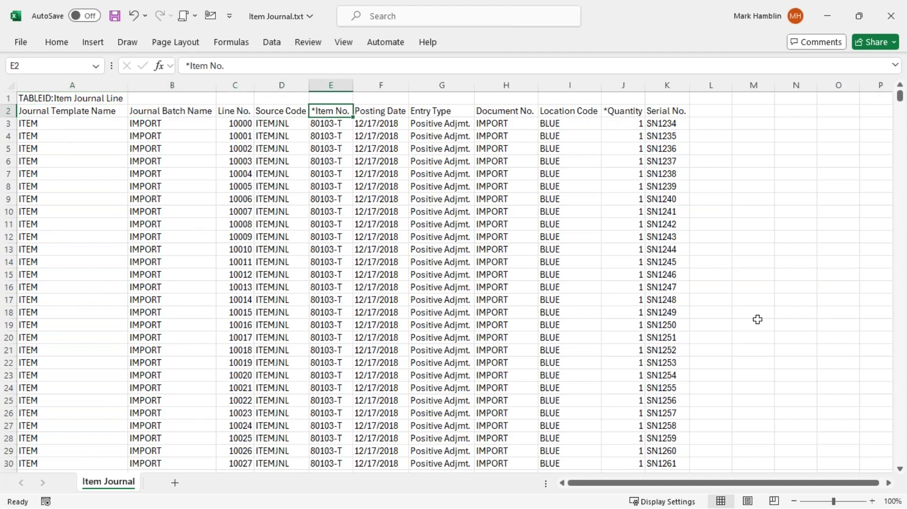
pyautogui.press('Left')
pyautogui.press('Left')
pyautogui.press('Down')
pyautogui.press('Right')
pyautogui.press('Right')
pyautogui.press('Right')
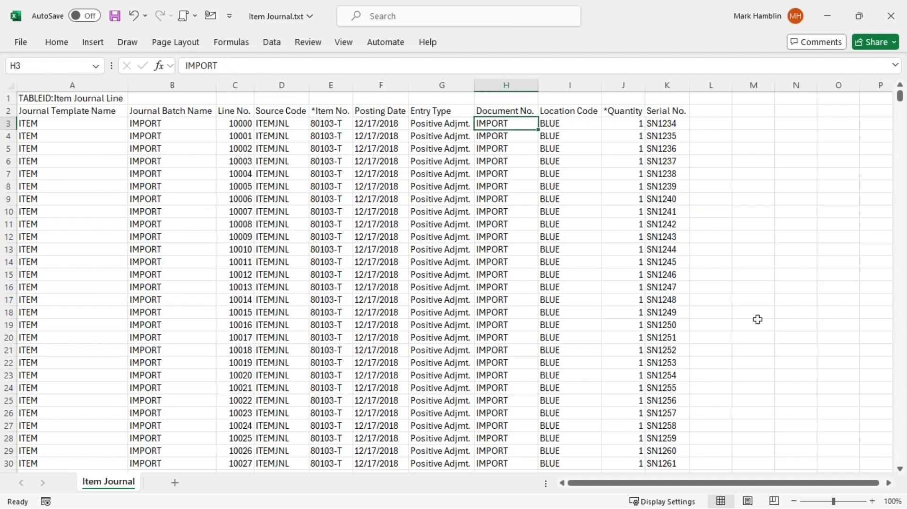
pyautogui.press('Right')
pyautogui.press('Right')
pyautogui.press('Right')
pyautogui.press('Left')
pyautogui.press('Left')
pyautogui.press('Left')
pyautogui.press('Left')
pyautogui.press('Left')
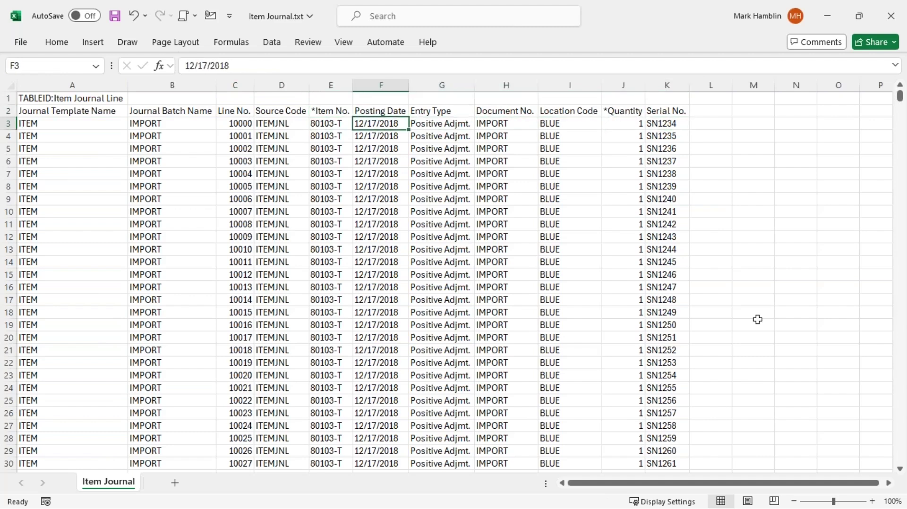
pyautogui.press('Right')
pyautogui.press('Right')
pyautogui.press('Right')
pyautogui.press('Right')
pyautogui.press('Right')
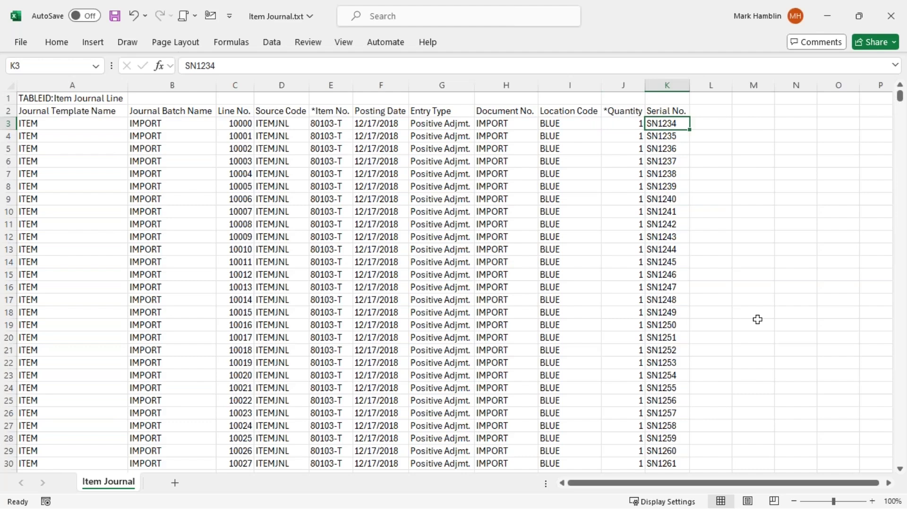
# Look through the serial numbers listed down the Serial No. column
pyautogui.press('Up')
pyautogui.press('Down')
pyautogui.press('Down')
pyautogui.press('Down')
pyautogui.press('Down')
pyautogui.press('Down')
pyautogui.press('Down')
pyautogui.press('Down')
pyautogui.press('Down')
pyautogui.press('Down')
pyautogui.press('Down')
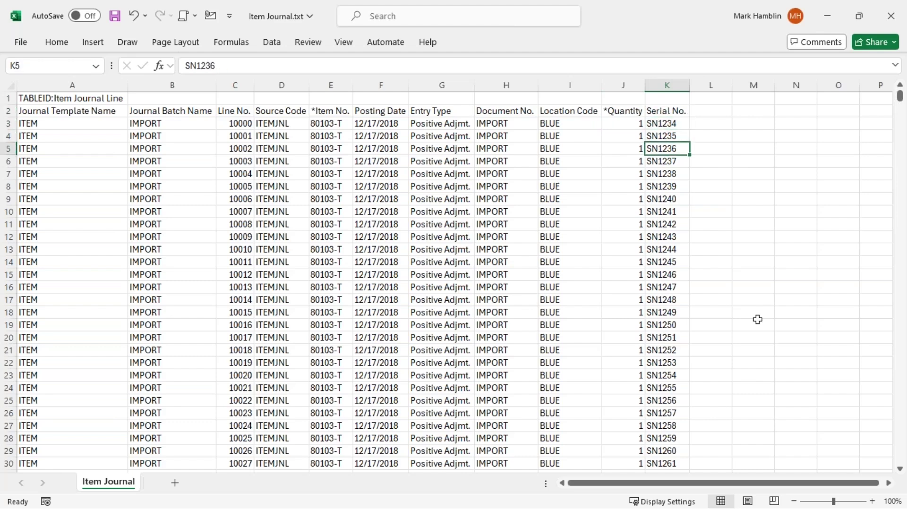
pyautogui.press('Down')
pyautogui.press('Down')
pyautogui.press('Down')
pyautogui.press('Down')
pyautogui.press('Down')
pyautogui.press('Down')
pyautogui.press('Down')
pyautogui.press('Down')
pyautogui.press('Down')
pyautogui.press('Down')
pyautogui.press('Down')
pyautogui.press('Down')
pyautogui.press('Down')
pyautogui.press('Down')
pyautogui.press('Down')
pyautogui.press('Up')
pyautogui.press('Up')
pyautogui.press('Up')
pyautogui.press('Up')
pyautogui.press('Up')
pyautogui.press('Up')
pyautogui.press('Up')
pyautogui.press('Up')
pyautogui.press('Up')
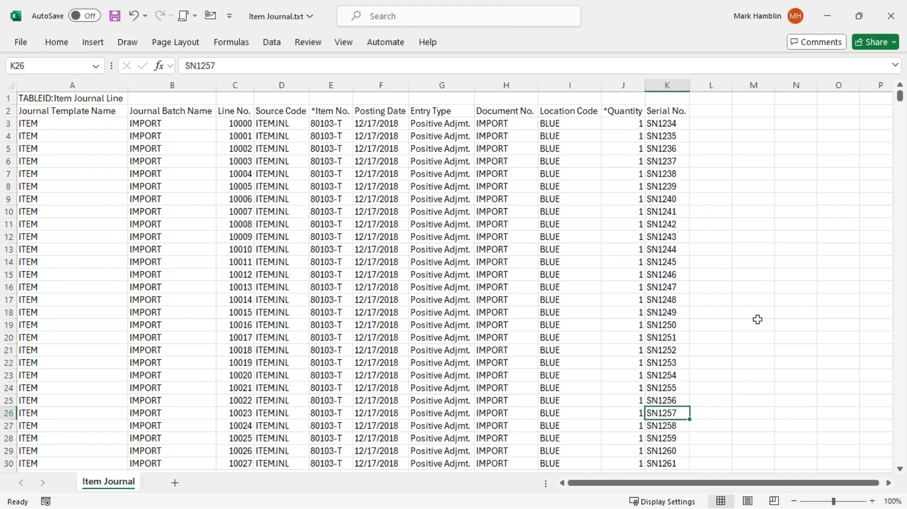
pyautogui.press('Up')
pyautogui.press('Up')
pyautogui.press('Up')
pyautogui.press('Up')
pyautogui.press('Up')
pyautogui.press('Up')
pyautogui.press('Up')
pyautogui.press('Up')
pyautogui.press('Up')
pyautogui.press('Up')
pyautogui.press('Up')
pyautogui.press('Up')
pyautogui.press('Up')
pyautogui.press('Up')
pyautogui.press('Up')
pyautogui.press('Up')
# Add the headers "Lot No." and "Expiry Date" in cells L2 and M2
pyautogui.press('Right')
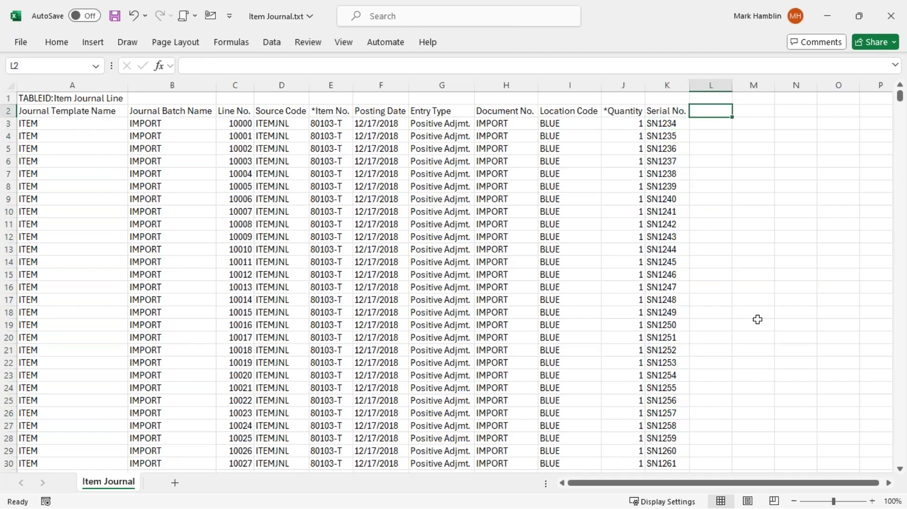
pyautogui.write('otot No')
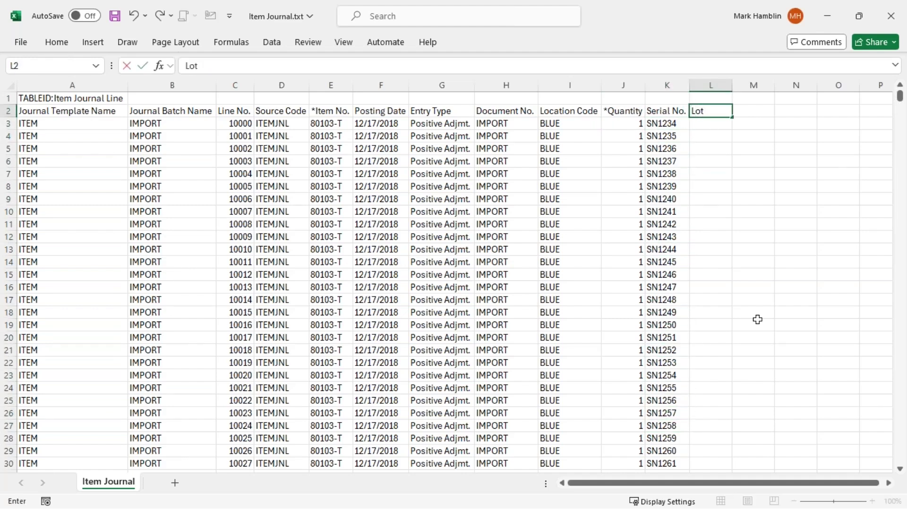
pyautogui.press('Tab')
pyautogui.write('Expiry')
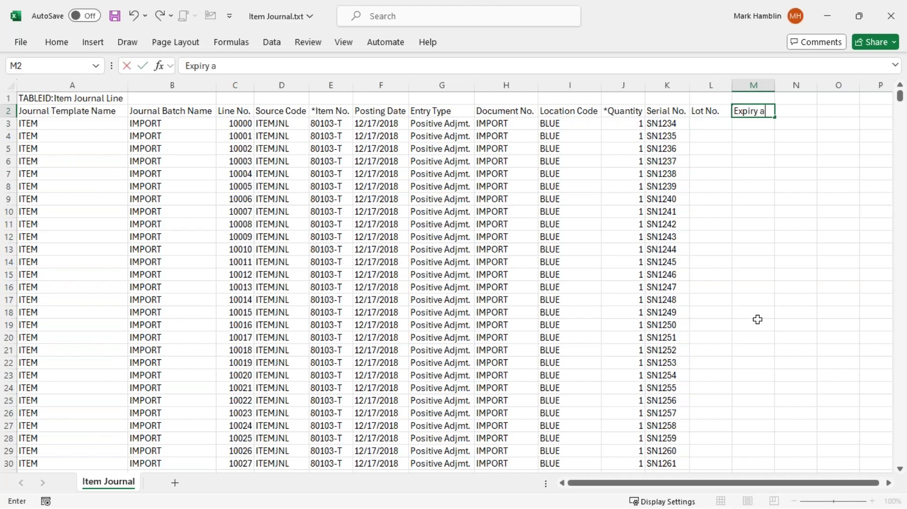
pyautogui.write(' Date')
pyautogui.press('Return')
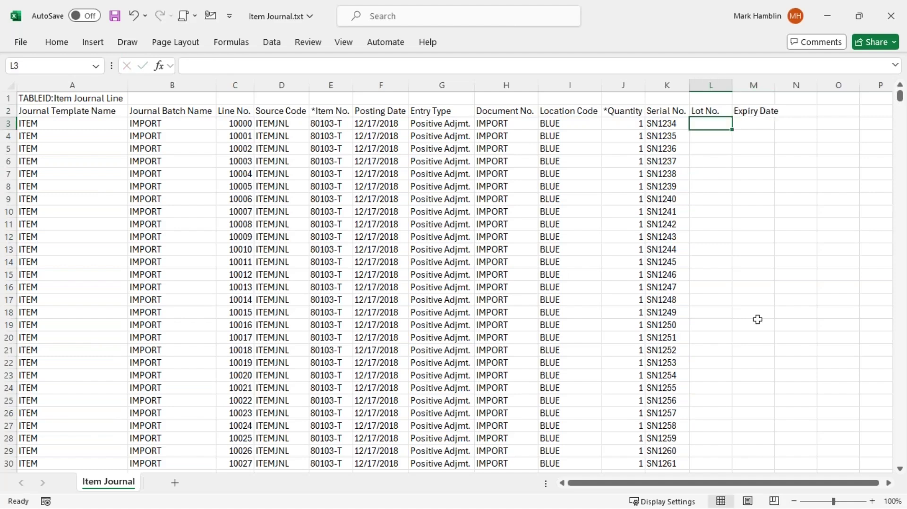
# Delete the Lot No. and Expiry Date headers from L2:M2
pyautogui.press('Right')
pyautogui.press('Left')
pyautogui.press('Up')
pyautogui.hotkey('shift', 'Right')
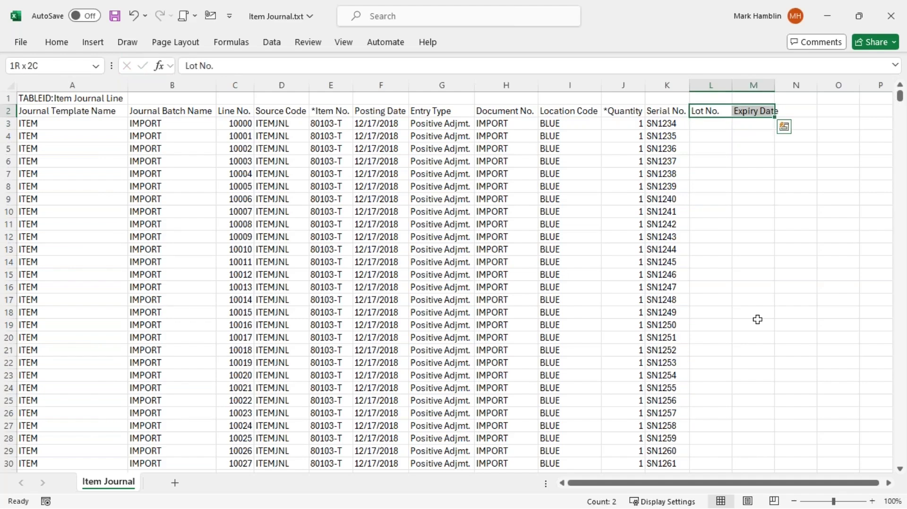
pyautogui.press('Delete')
# Examine the asterisk-prefixed *Quantity and *Item No. headers and the first item number below
pyautogui.press('Left')
pyautogui.press('Left')
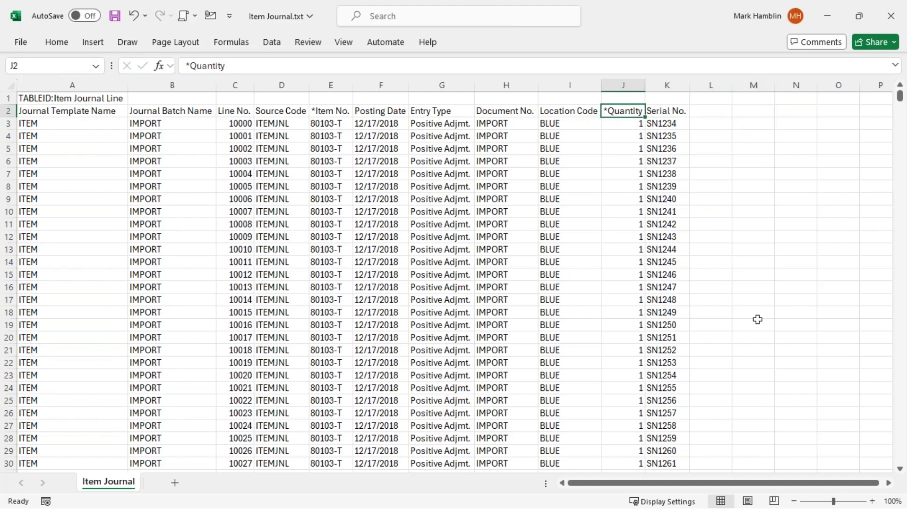
pyautogui.press('Down')
pyautogui.press('Up')
pyautogui.doubleClick(607, 111)
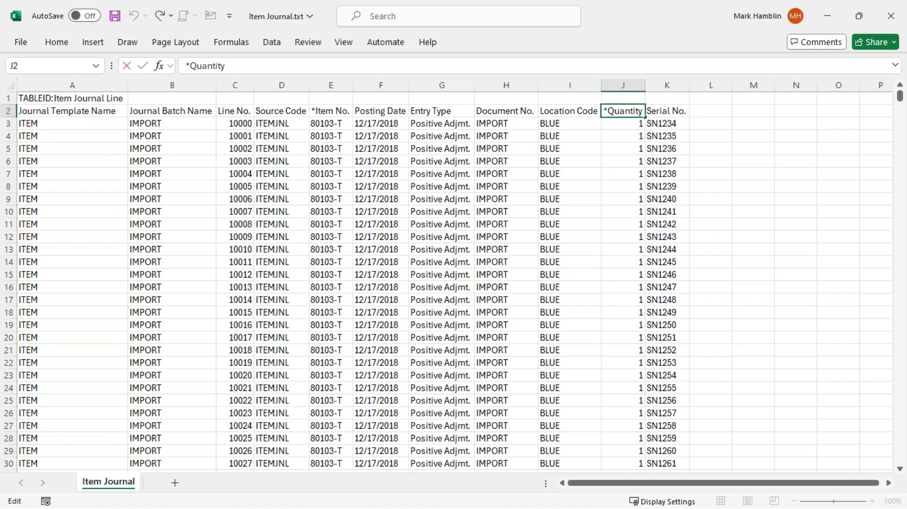
pyautogui.press('Return')
pyautogui.press('Left')
pyautogui.press('Left')
pyautogui.press('Left')
pyautogui.press('Left')
pyautogui.press('Left')
pyautogui.press('Up')
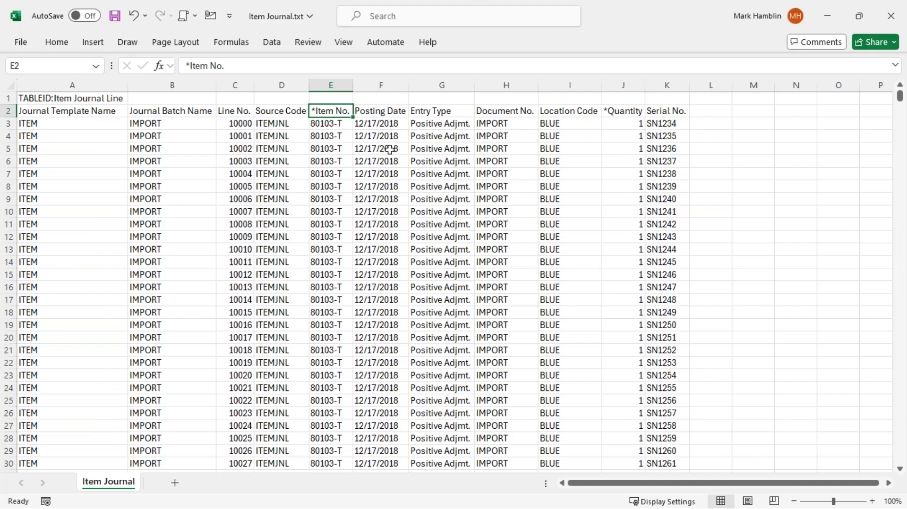
pyautogui.click(326, 127)
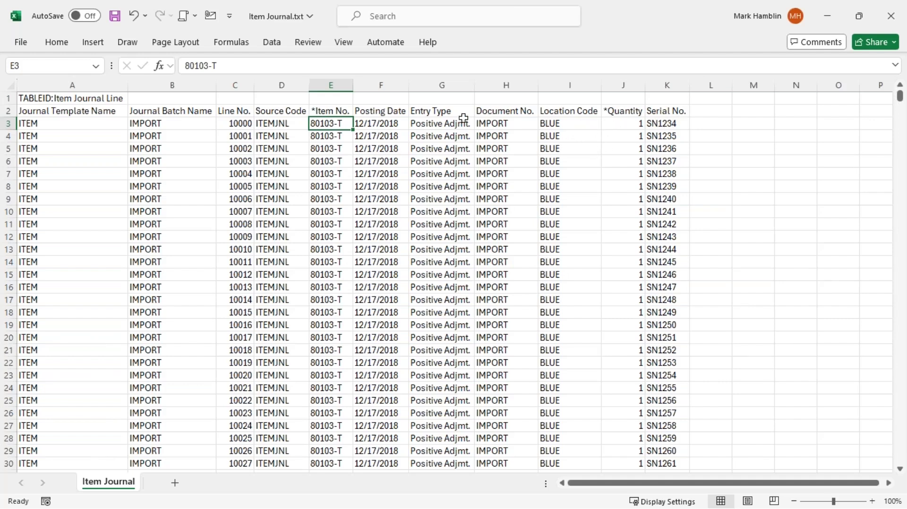
pyautogui.click(329, 112)
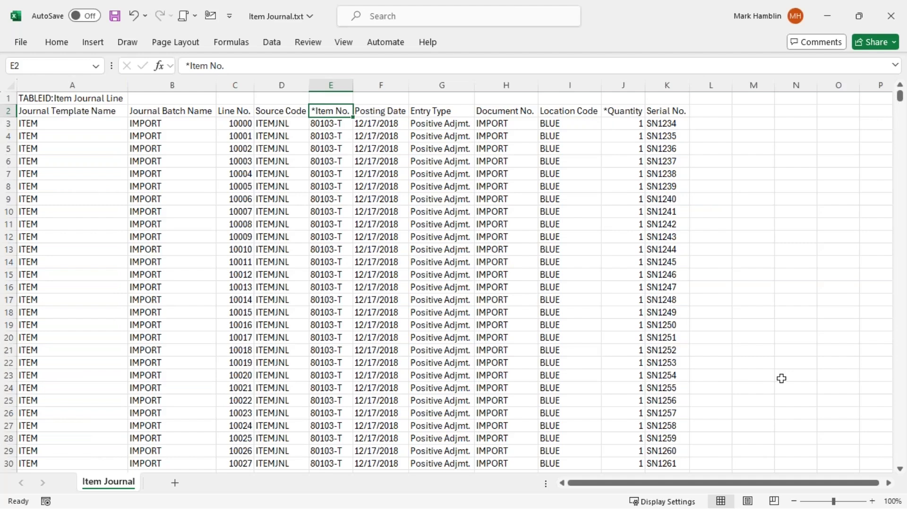
pyautogui.press('Down')
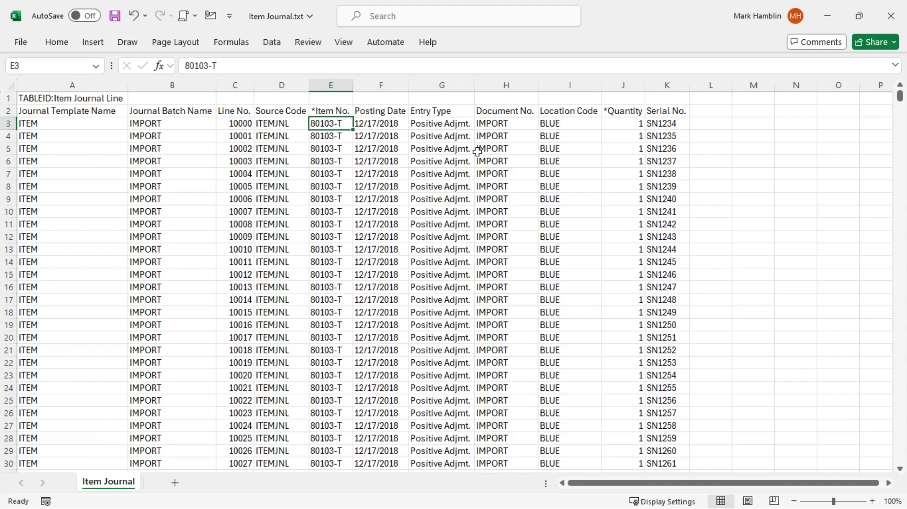
# Close Item Journal.txt without saving the changes
pyautogui.click(890, 16)
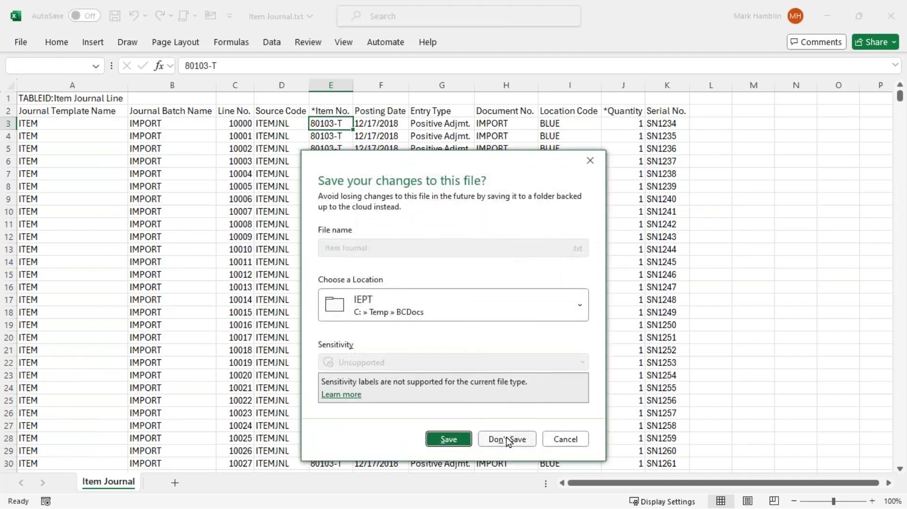
pyautogui.click(508, 440)
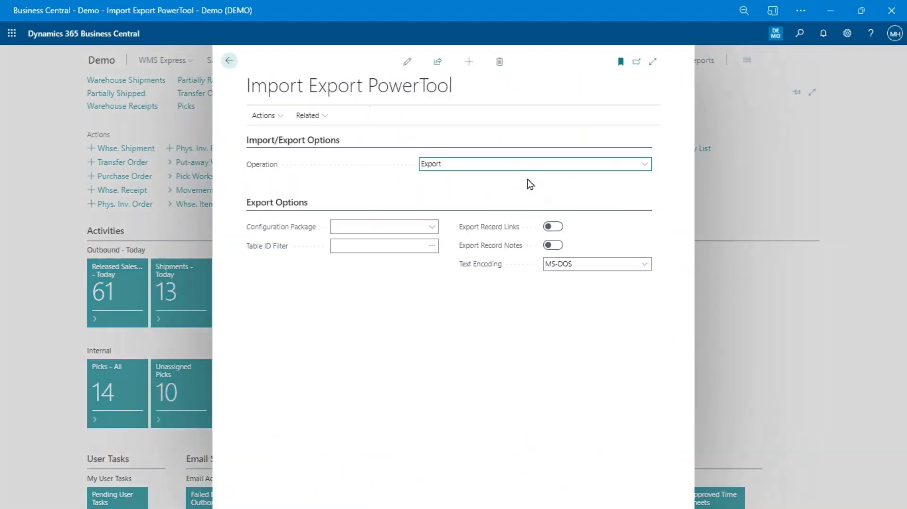
# Set the operation to Import in Business Central's Import Export PowerTool
pyautogui.click(519, 165)
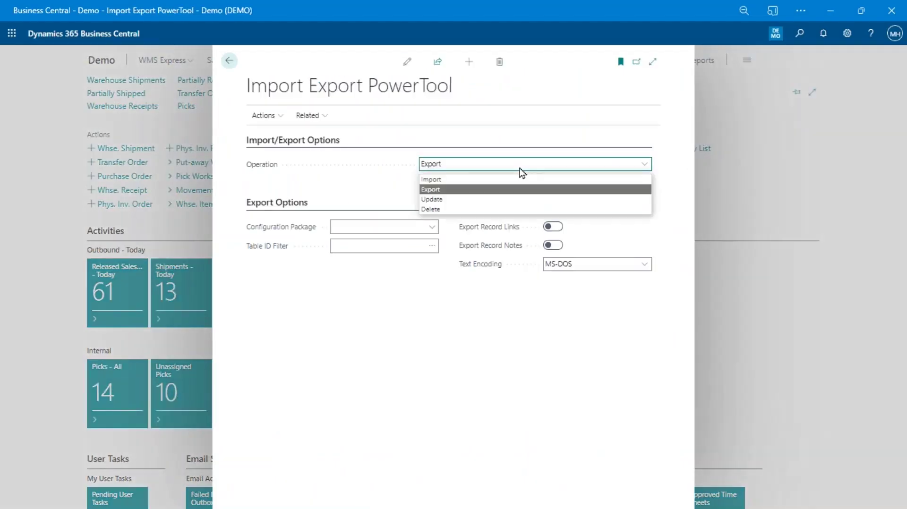
pyautogui.click(503, 180)
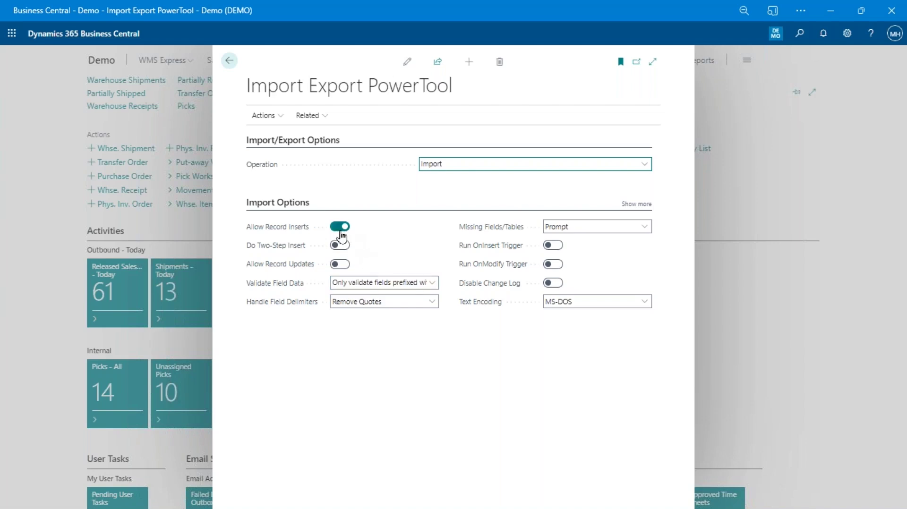
# Turn on Allow Record Updates and turn off Allow Record Inserts in the import options
pyautogui.click(341, 264)
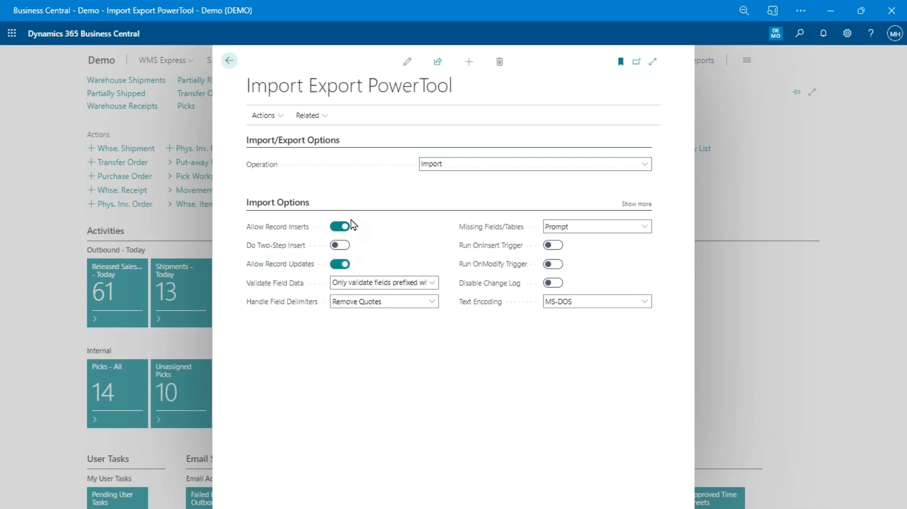
pyautogui.click(347, 227)
pyautogui.moveTo(302, 269)
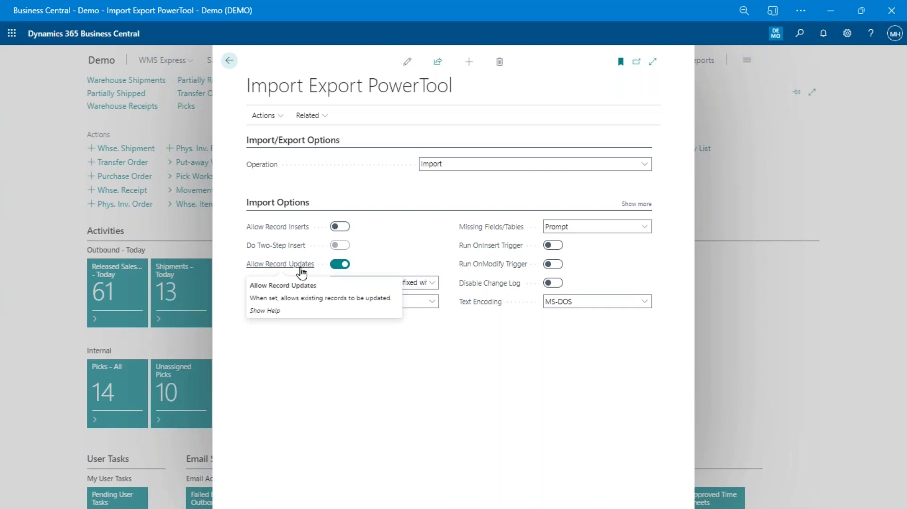
# Turn Allow Record Updates back off and Allow Record Inserts back on, and switch Do Two-Step Insert on and off again
pyautogui.click(340, 264)
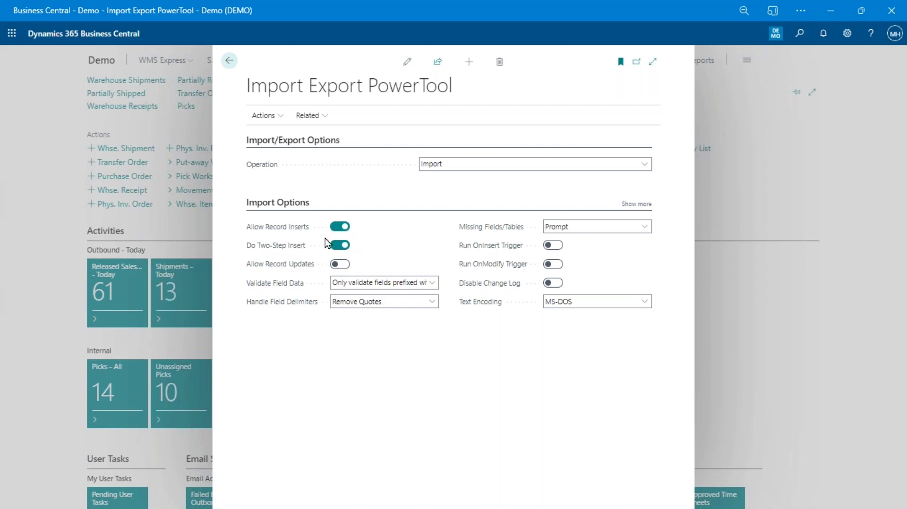
pyautogui.moveTo(291, 252)
pyautogui.moveTo(508, 286)
pyautogui.click(342, 249)
# Examine the available choices for Validate Field Data, Handle Field Delimiters and Missing Fields/Tables in the import options
pyautogui.click(373, 283)
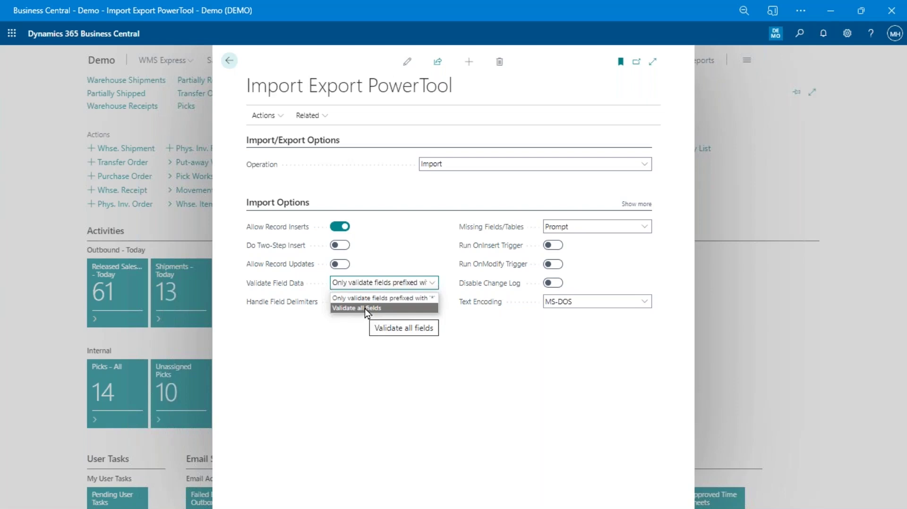
pyautogui.click(419, 337)
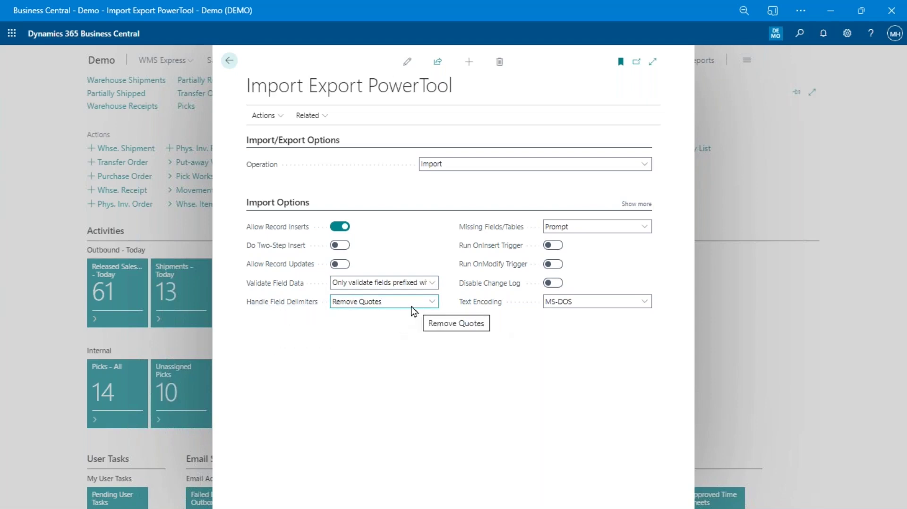
pyautogui.click(282, 303)
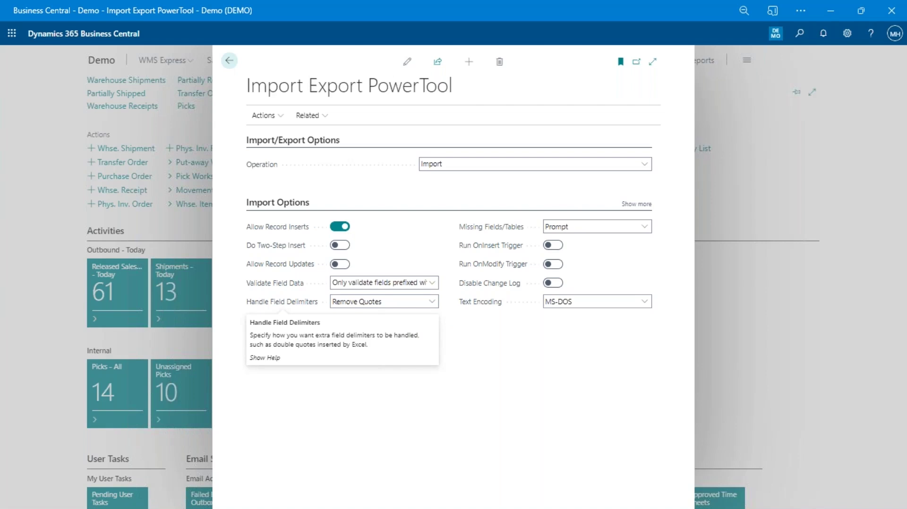
pyautogui.click(378, 305)
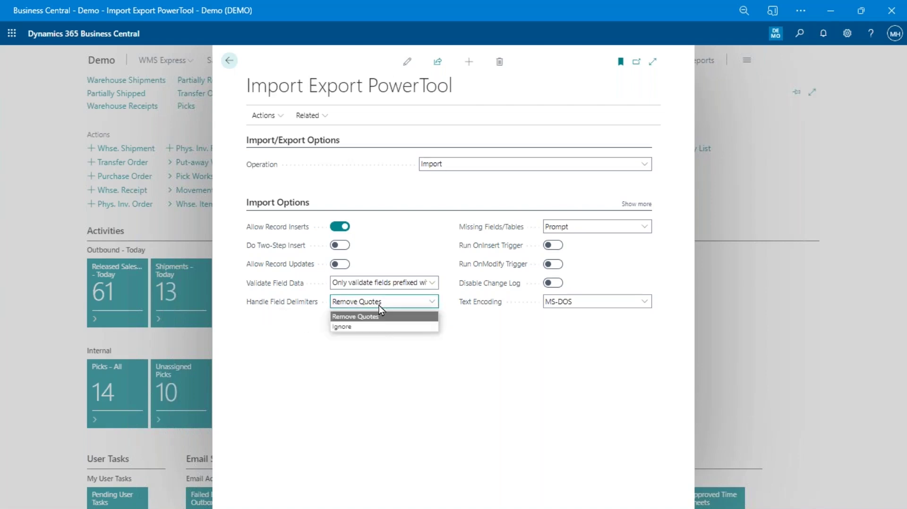
pyautogui.click(393, 316)
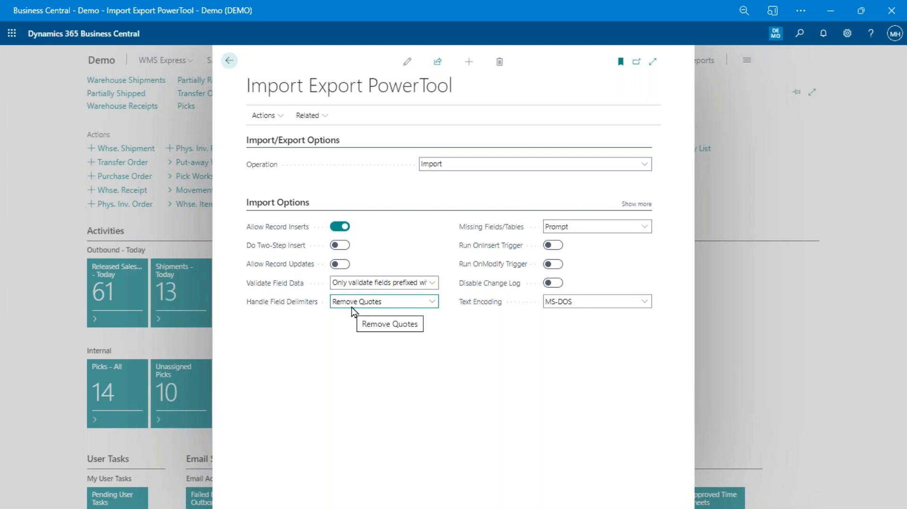
pyautogui.click(597, 228)
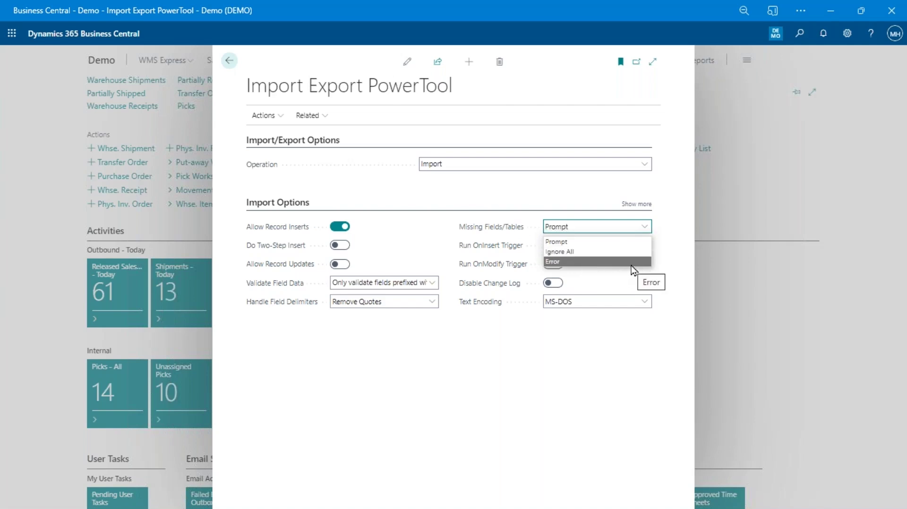
pyautogui.click(682, 246)
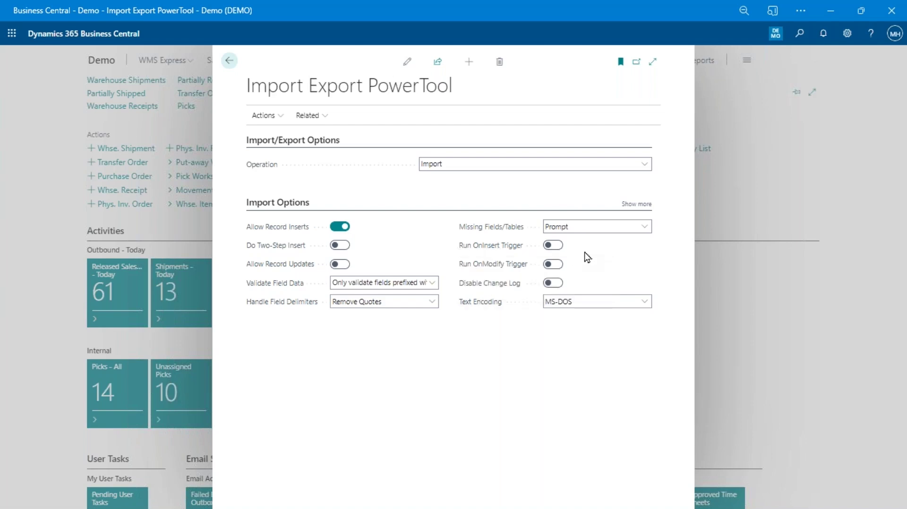
# Turn on Run OnInsert Trigger and review the Text Encoding choices, keeping MS-DOS
pyautogui.click(556, 248)
pyautogui.moveTo(494, 252)
pyautogui.moveTo(502, 247)
pyautogui.moveTo(295, 268)
pyautogui.click(573, 305)
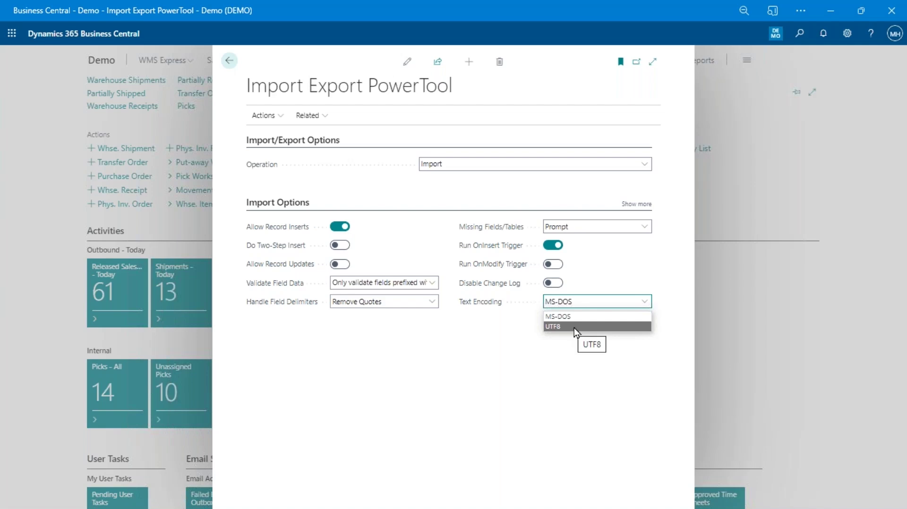
pyautogui.click(594, 304)
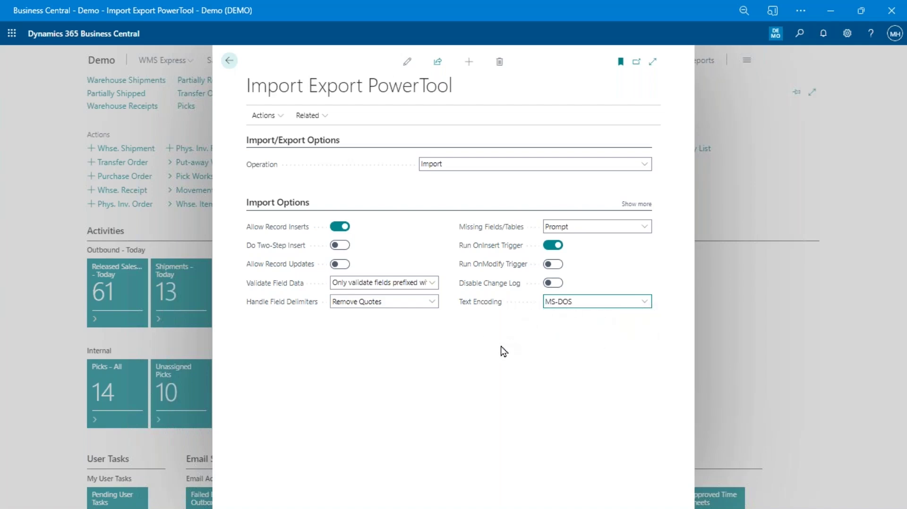
pyautogui.click(581, 307)
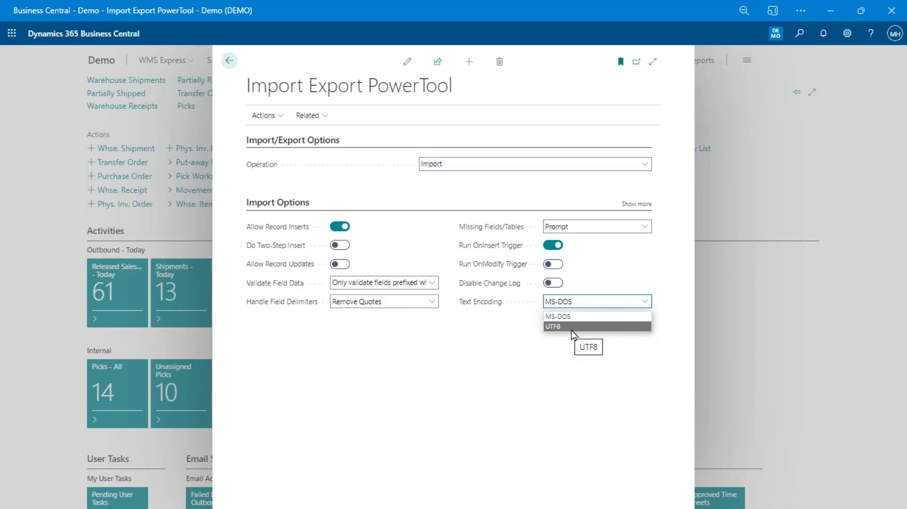
pyautogui.click(565, 359)
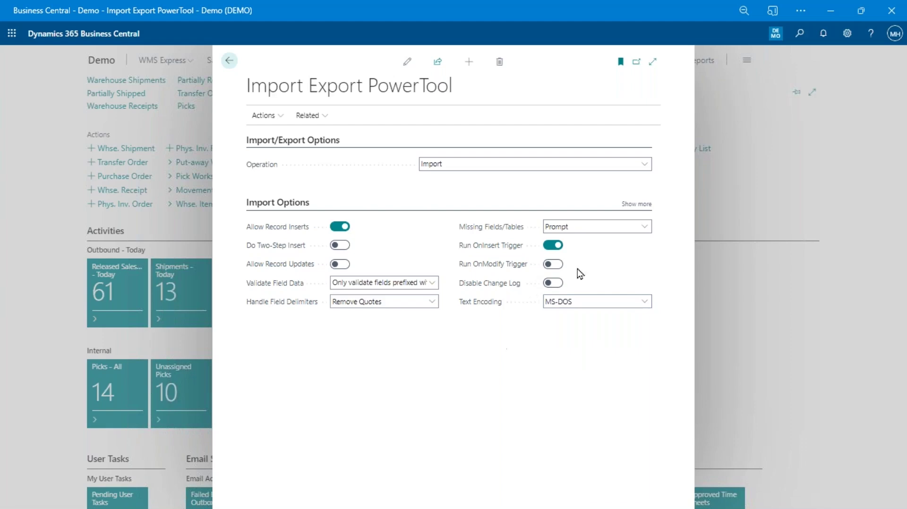
# Run the import with the file Item Journal.txt from the IEPT folder and dismiss the completion message
pyautogui.click(263, 115)
pyautogui.click(257, 135)
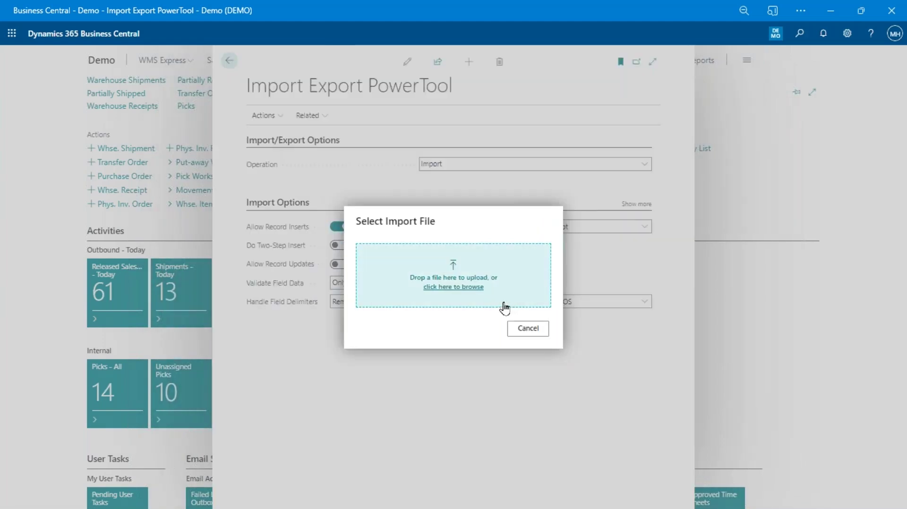
pyautogui.click(477, 290)
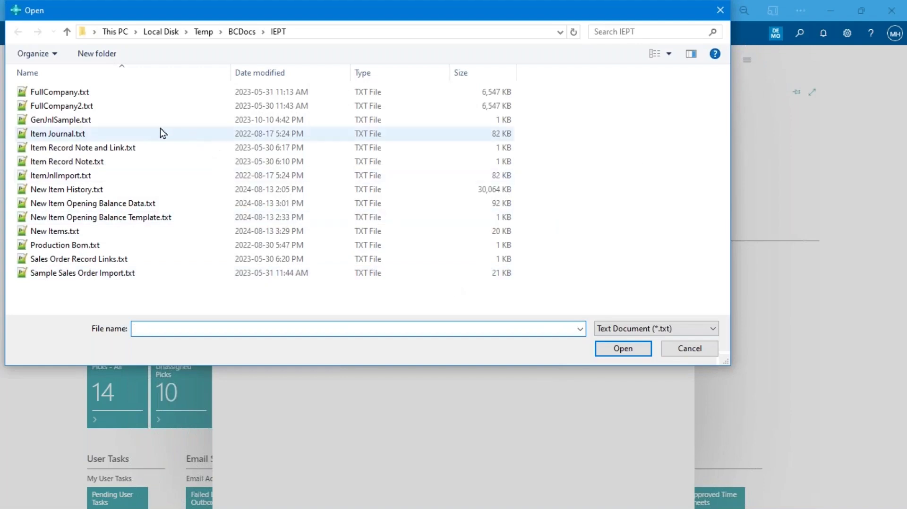
pyautogui.doubleClick(70, 137)
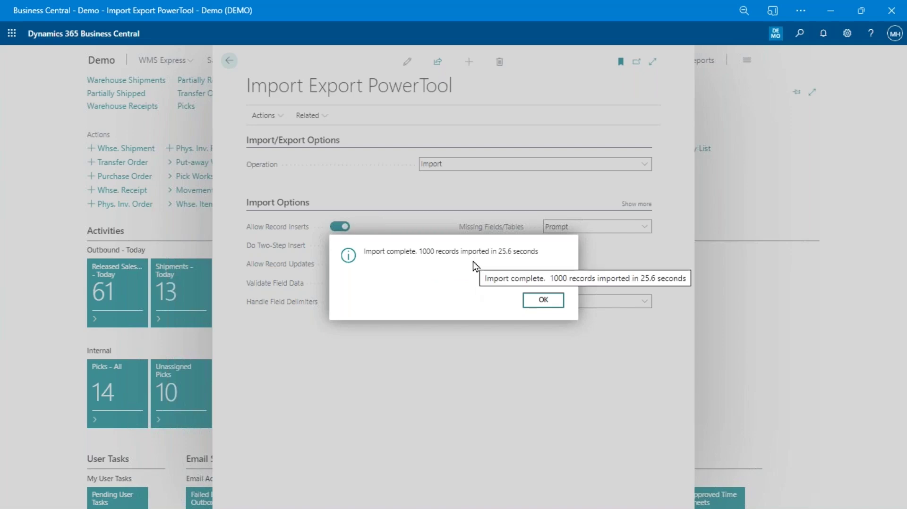
pyautogui.click(542, 300)
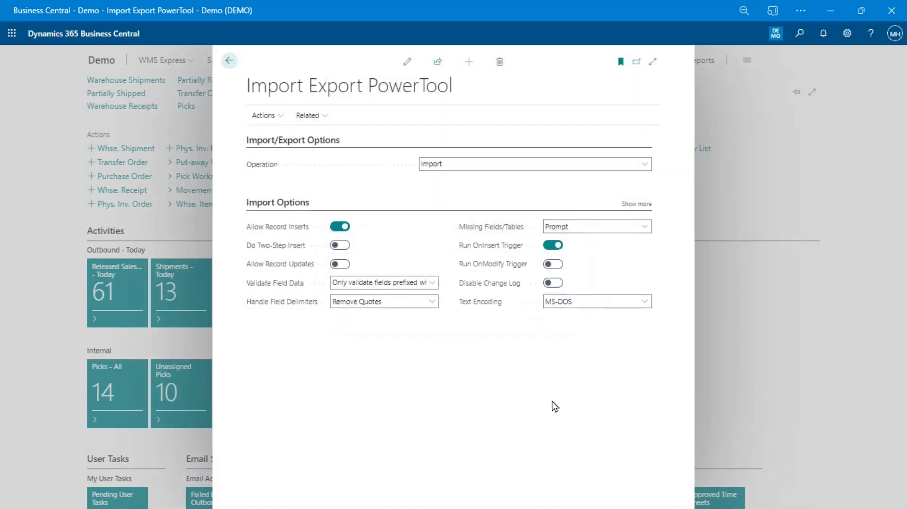
# Open the Item Journals page and look through the imported lines in the IMPORT batch
pyautogui.hotkey('alt', 'q')
pyautogui.write('item jour')
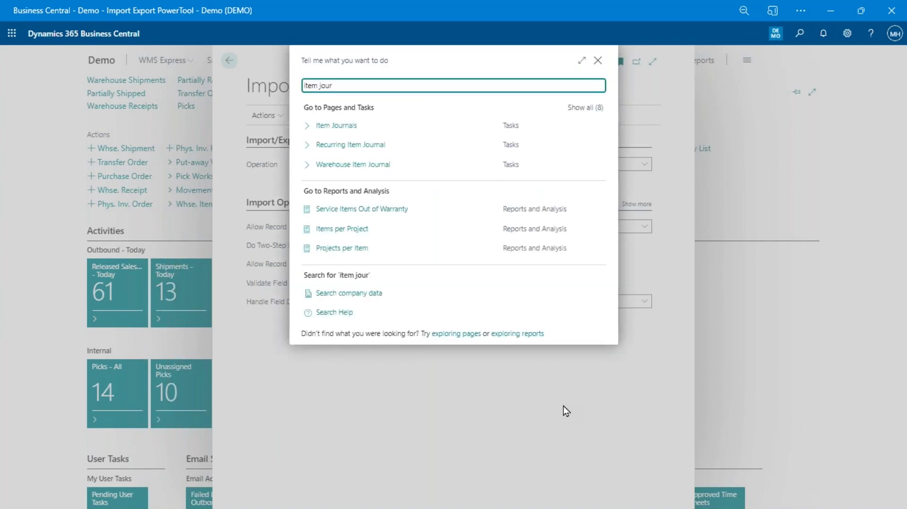
pyautogui.press('Return')
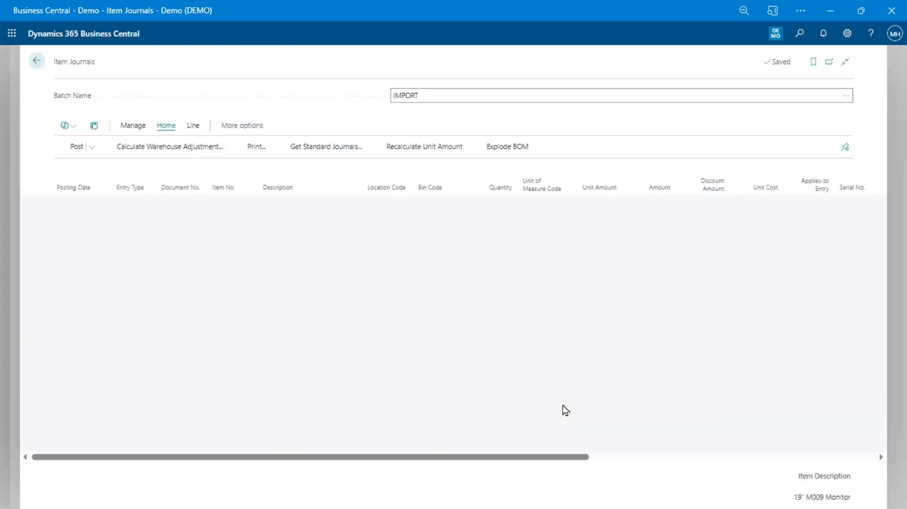
pyautogui.scroll(-10, 314, 255)
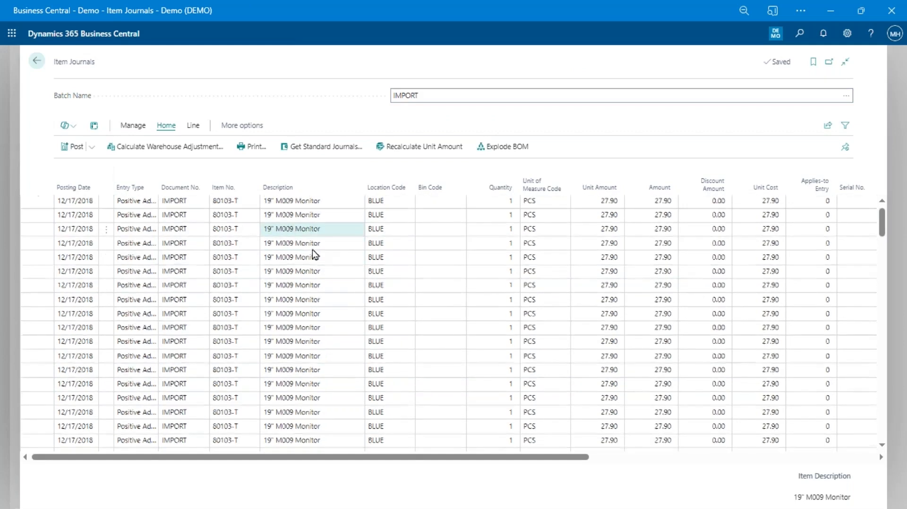
pyautogui.scroll(10, 315, 255)
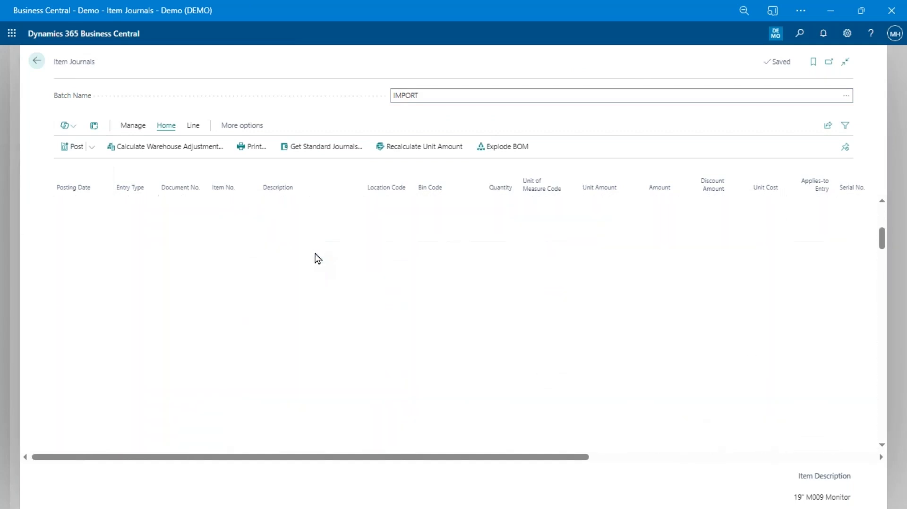
# View the item tracking lines of the fifth visible journal line, close them, and go to the line above
pyautogui.click(302, 258)
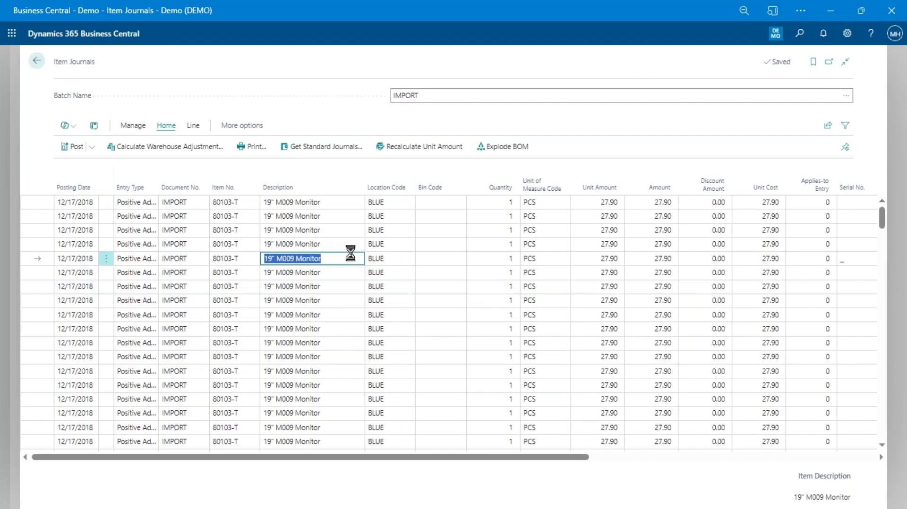
pyautogui.hotkey('ctrl', 'alt', 'i')
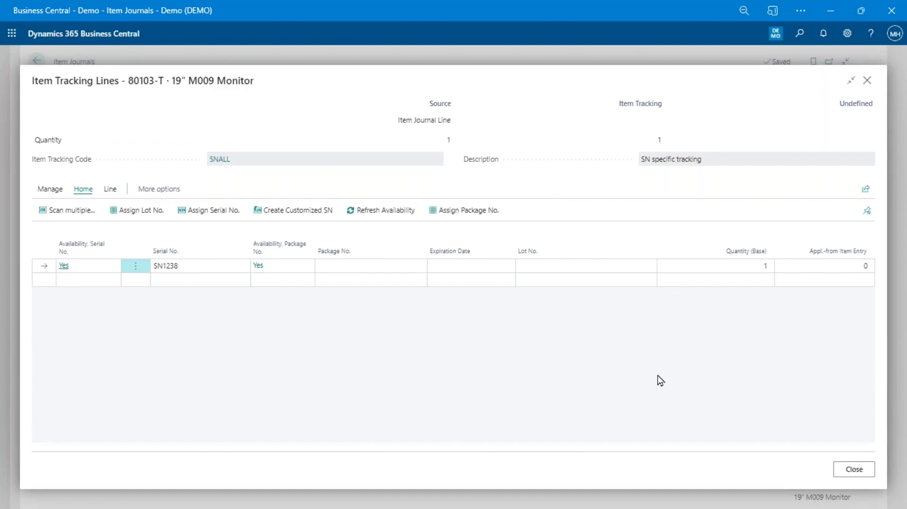
pyautogui.press('Escape')
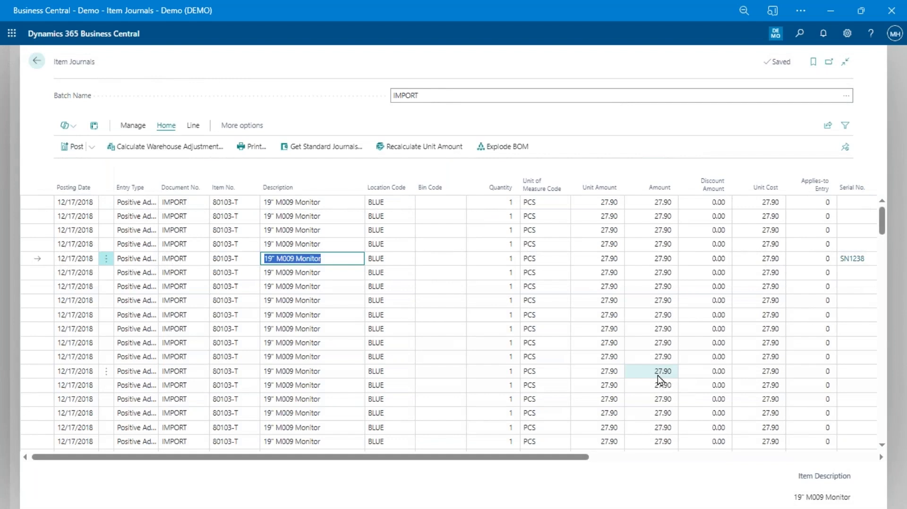
pyautogui.press('Up')
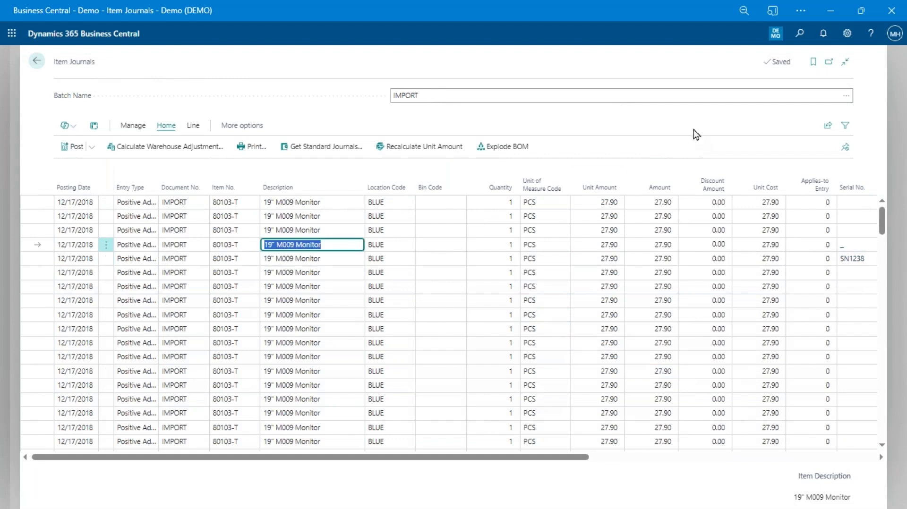
# Check the Item Tracking on Lines setting of the IMPORT journal batch, leaving the batch selection as it is
pyautogui.click(843, 96)
pyautogui.click(845, 98)
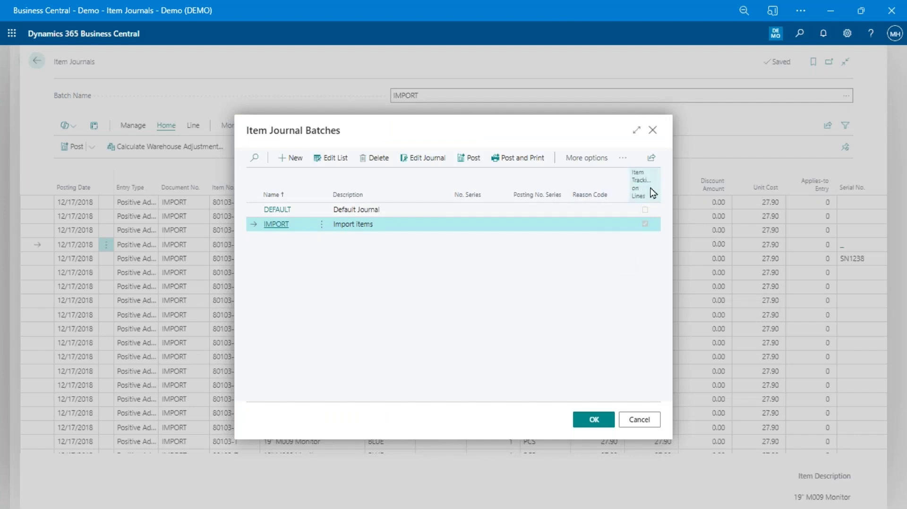
pyautogui.moveTo(644, 195)
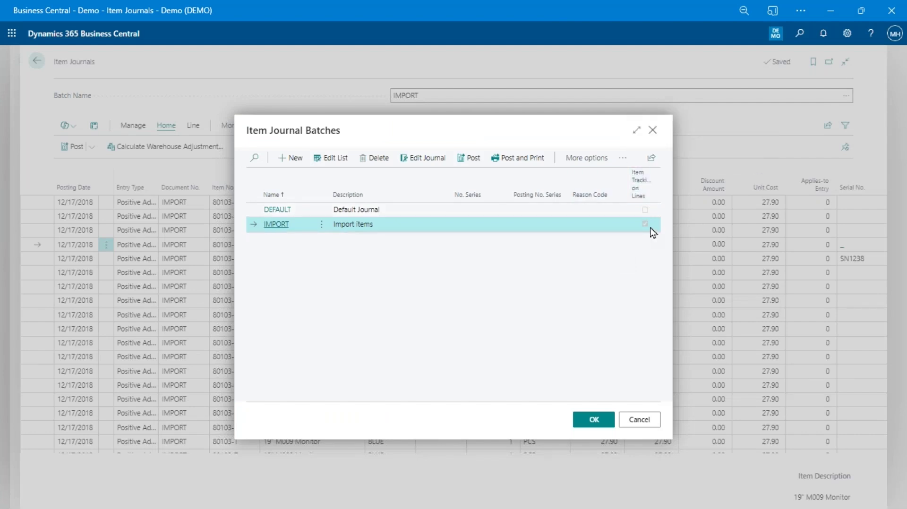
pyautogui.click(654, 421)
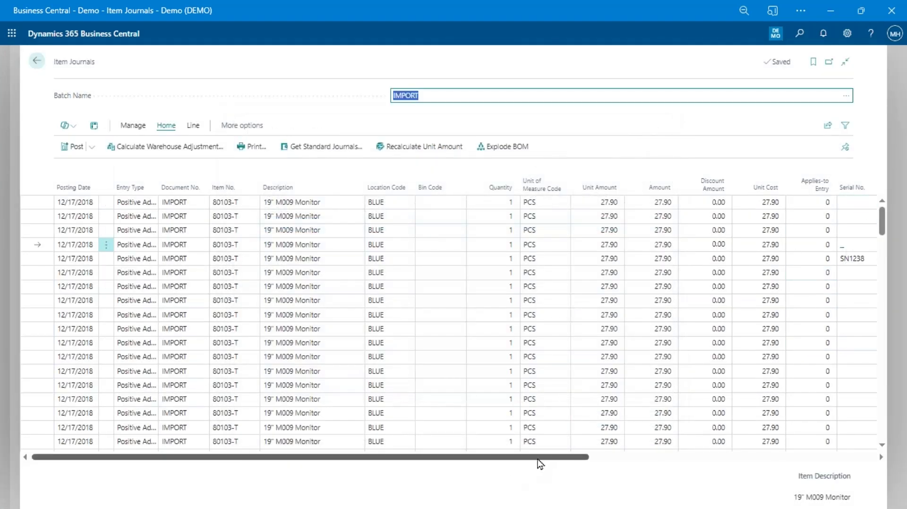
# Examine the serial and lot number columns, and view the item tracking lines of the fourth visible journal line
pyautogui.moveTo(539, 458); pyautogui.dragTo(666, 459)
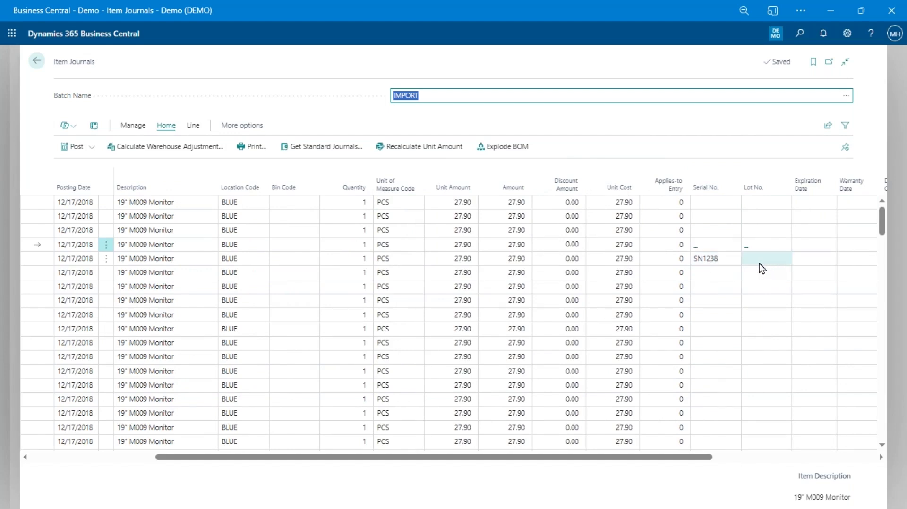
pyautogui.click(611, 263)
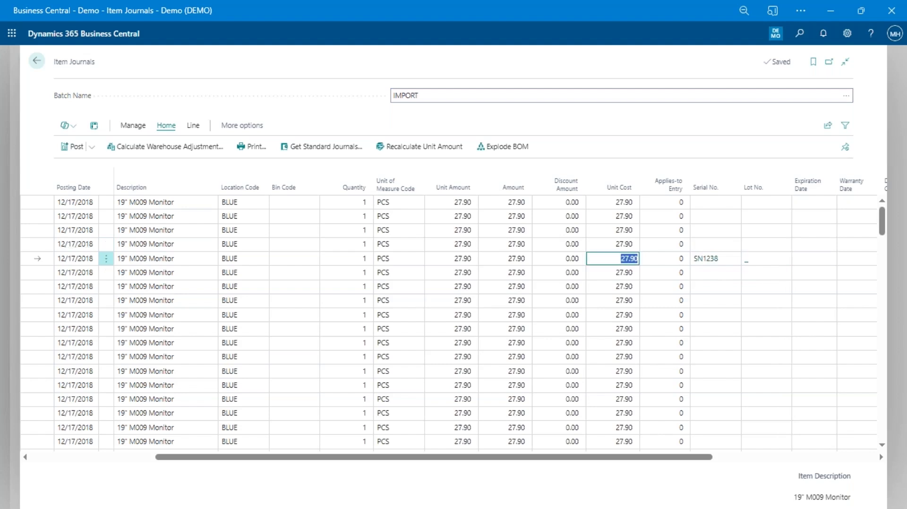
pyautogui.press('Up')
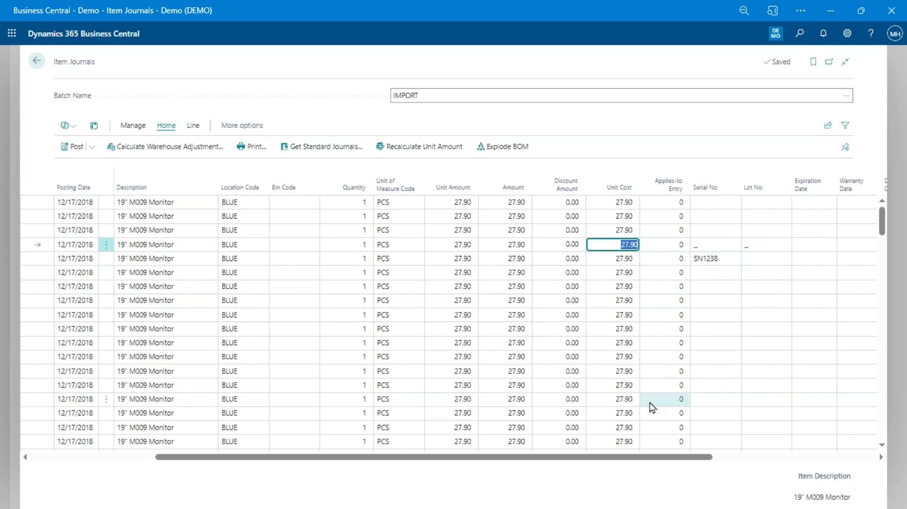
pyautogui.hotkey('ctrl', 'alt', 'i')
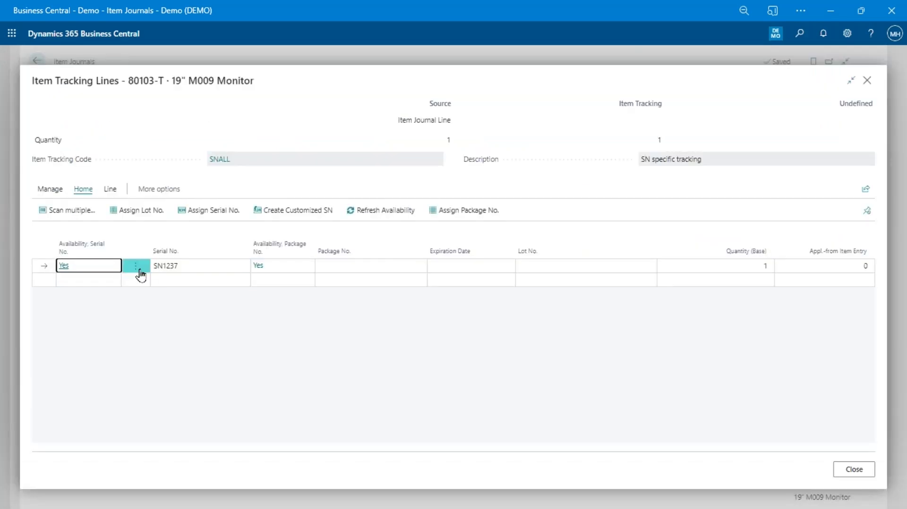
pyautogui.click(853, 470)
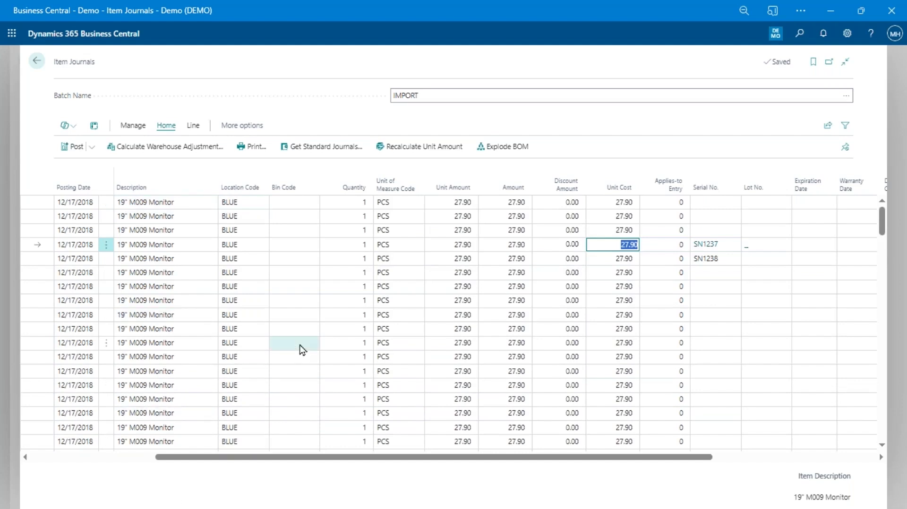
pyautogui.hotkey('shift', 'Tab')
pyautogui.hotkey('shift', 'Tab')
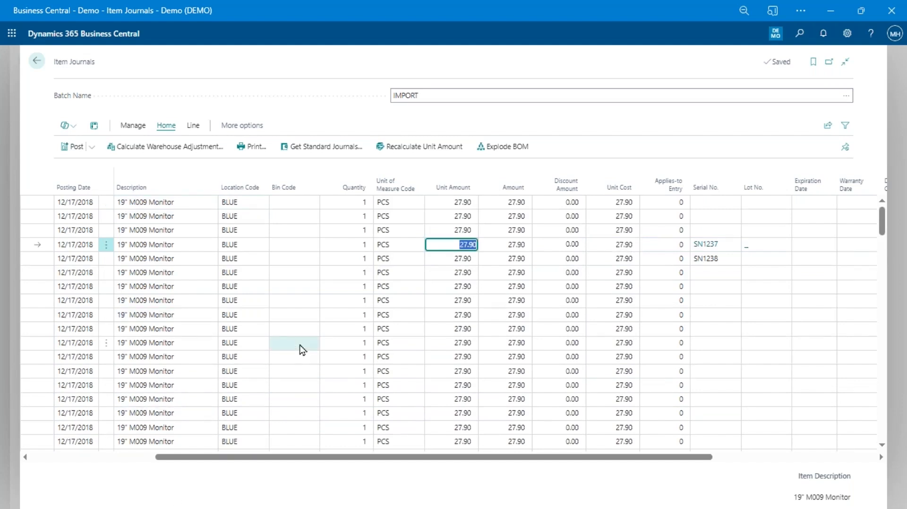
pyautogui.hotkey('shift', 'Tab')
pyautogui.hotkey('shift', 'Tab')
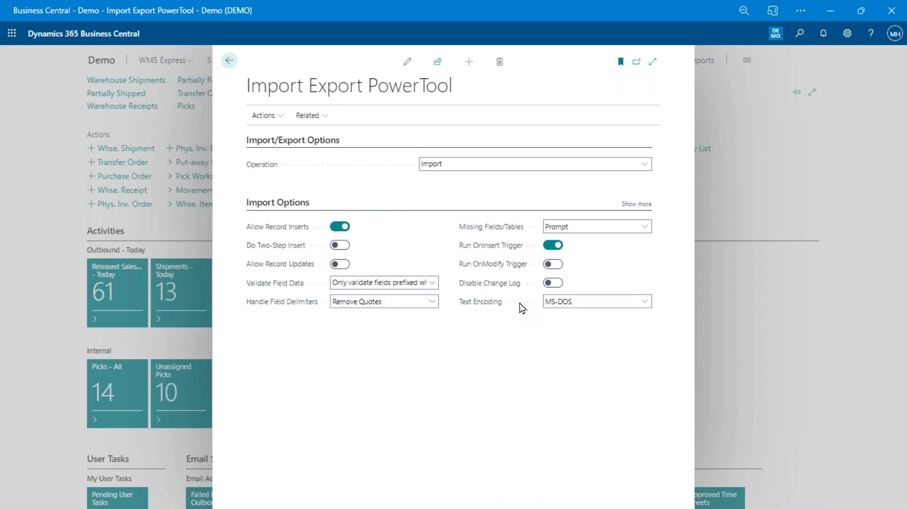
# Open the Items list, search for item numbers containing 90000, and clear the search
pyautogui.hotkey('alt', 'q')
pyautogui.write('items')
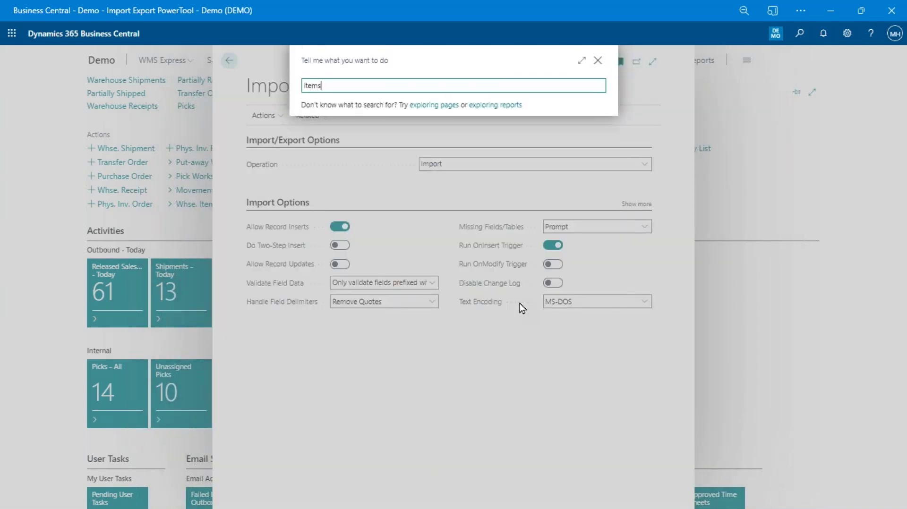
pyautogui.press('Down')
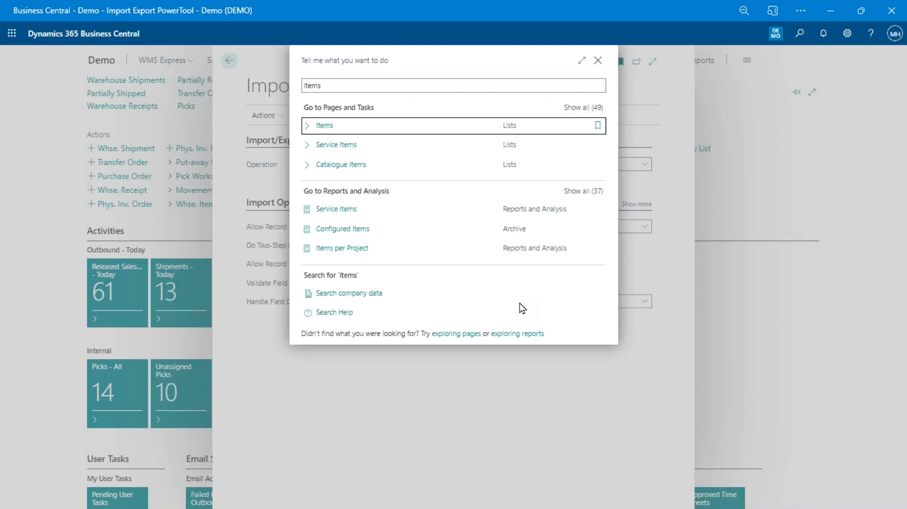
pyautogui.press('Return')
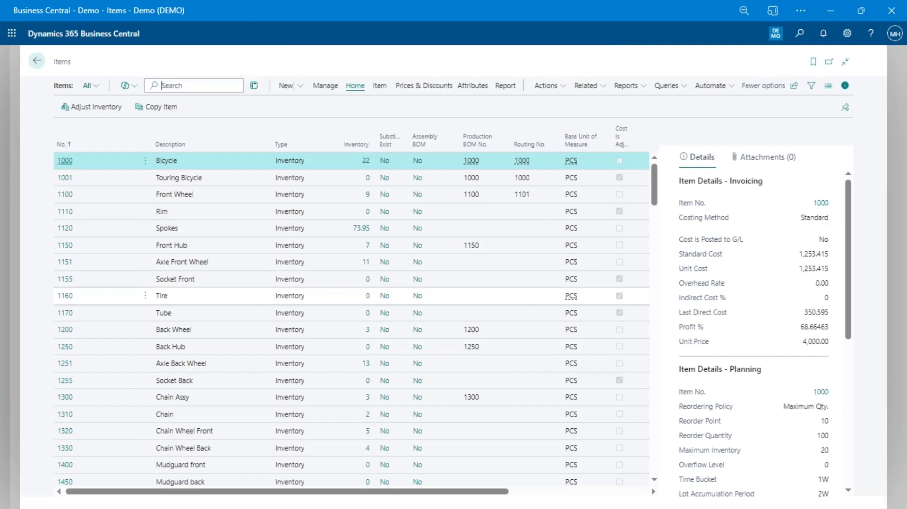
pyautogui.write('90')
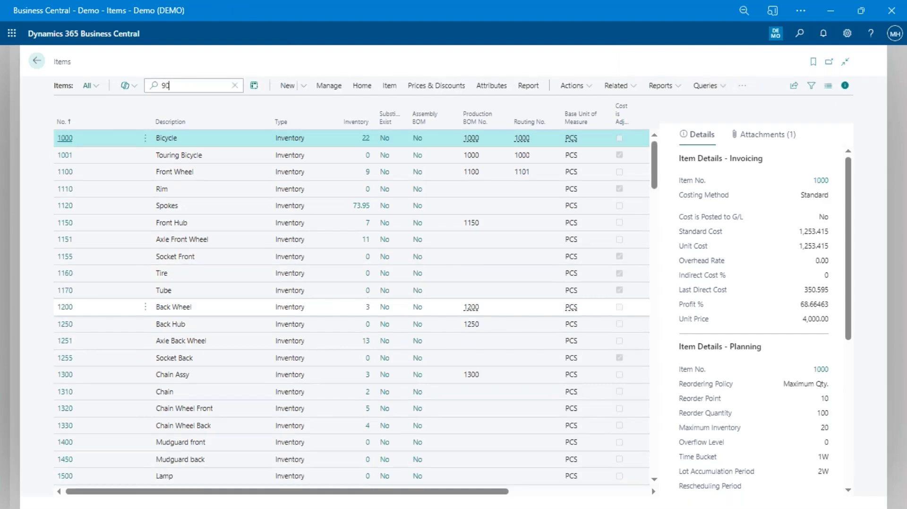
pyautogui.write('000')
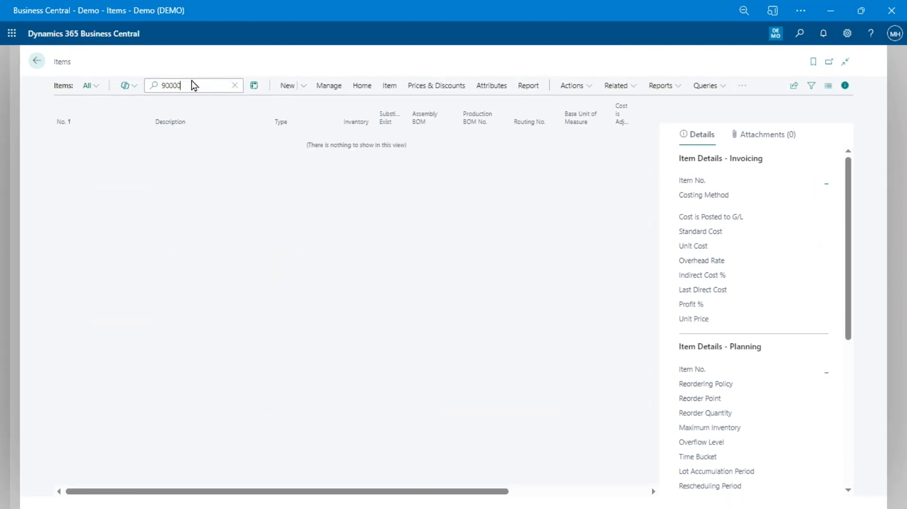
pyautogui.doubleClick(189, 85)
pyautogui.press('BackSpace')
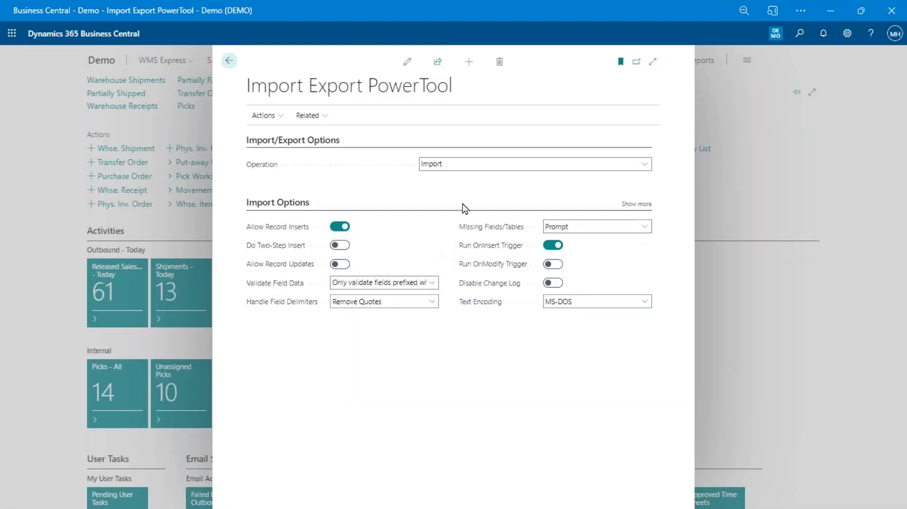
# Start an import in the Import Export PowerTool, select New Items.txt in the IEPT folder, and view its contents in Notepad++
pyautogui.click(269, 122)
pyautogui.click(279, 134)
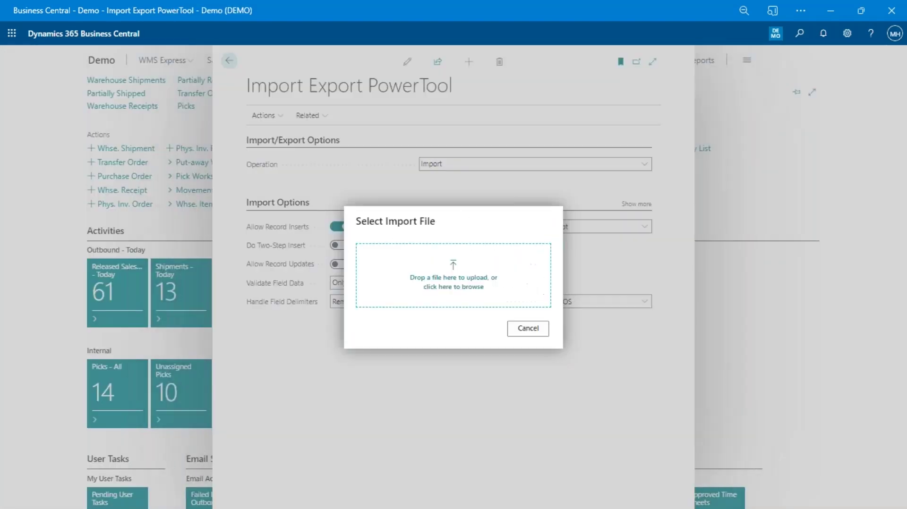
pyautogui.click(450, 277)
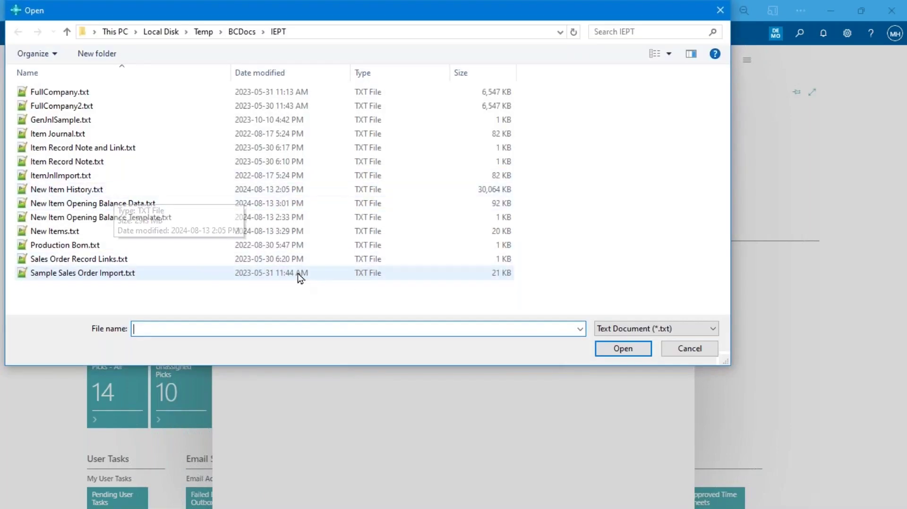
pyautogui.click(79, 234)
pyautogui.rightClick(80, 232)
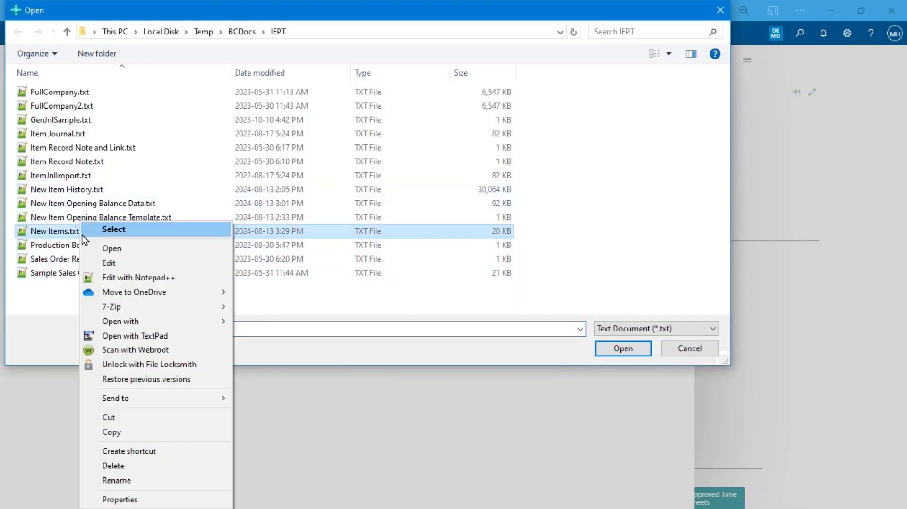
pyautogui.click(120, 278)
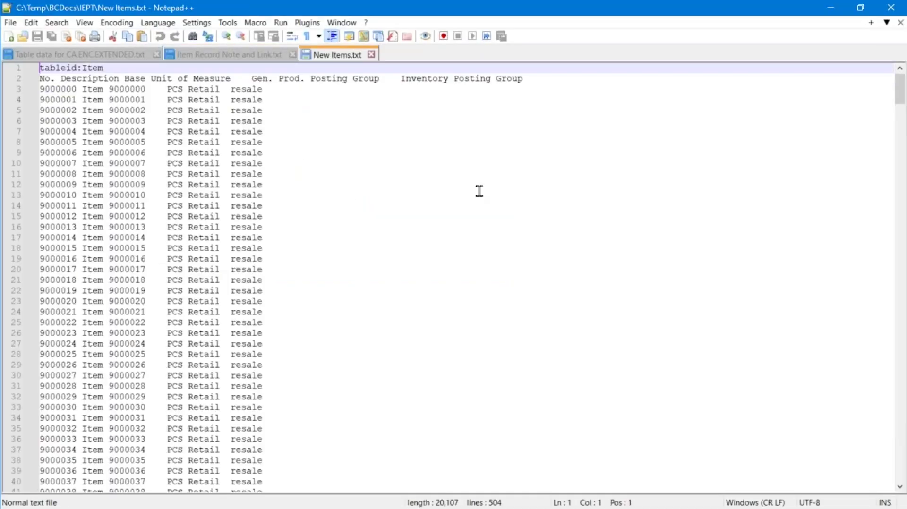
# Examine the first and last item records in New Items.txt
pyautogui.moveTo(76, 90); pyautogui.dragTo(37, 99)
pyautogui.click(39, 89)
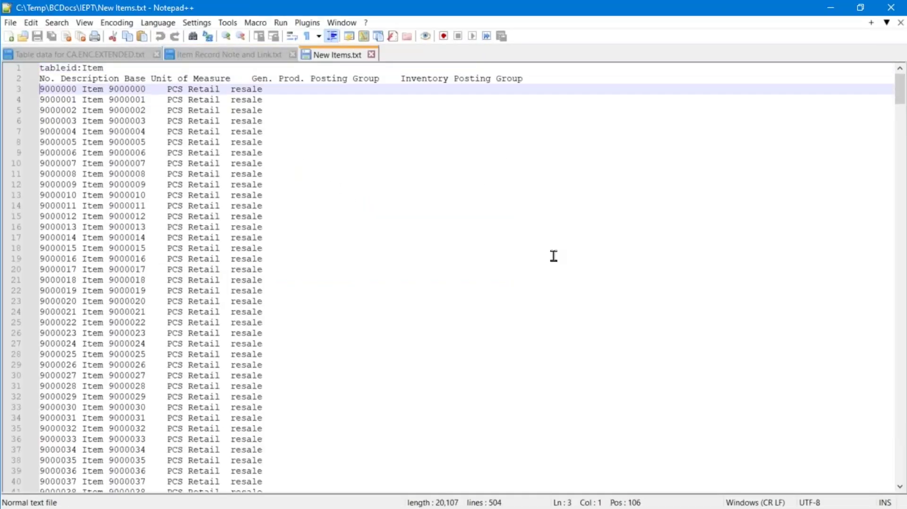
pyautogui.hotkey('ctrl', 'End')
pyautogui.click(66, 457)
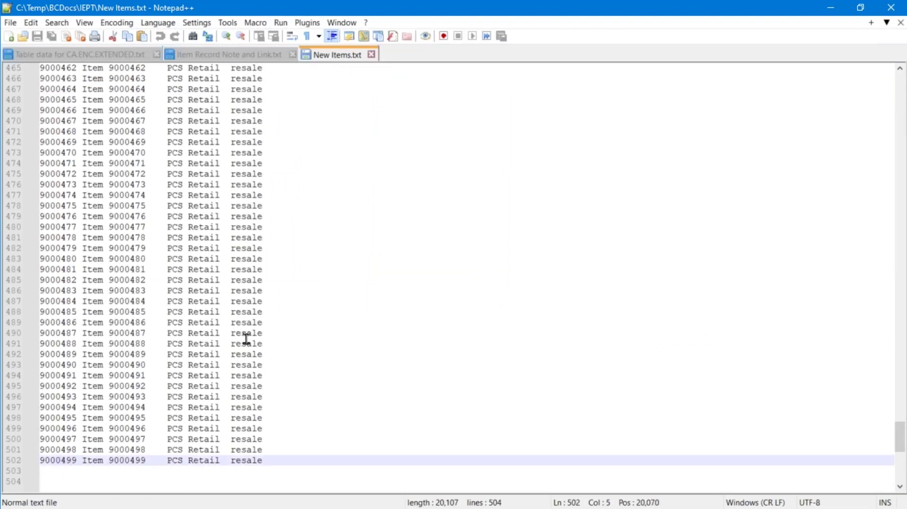
# Go back to the start of the text file, switch to the import file selection, and import New Items.txt into Business Central
pyautogui.hotkey('ctrl', 'Home')
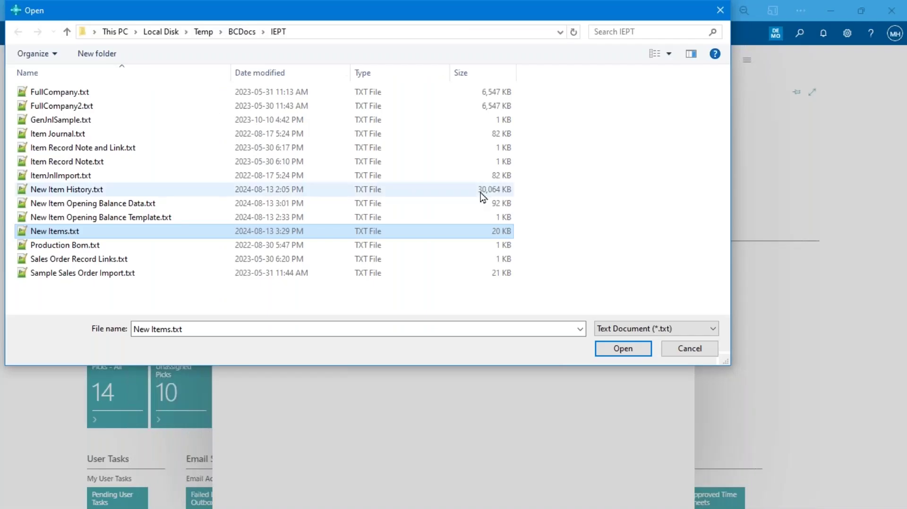
pyautogui.click(621, 349)
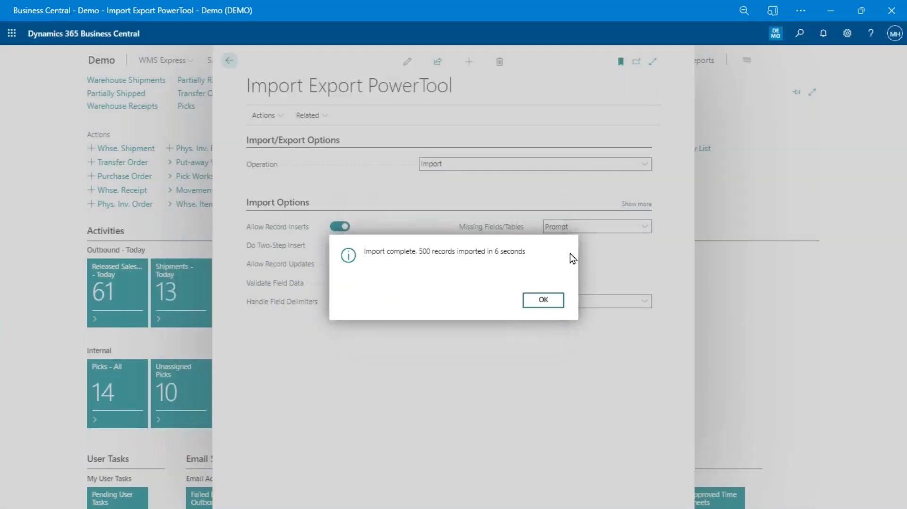
pyautogui.click(547, 300)
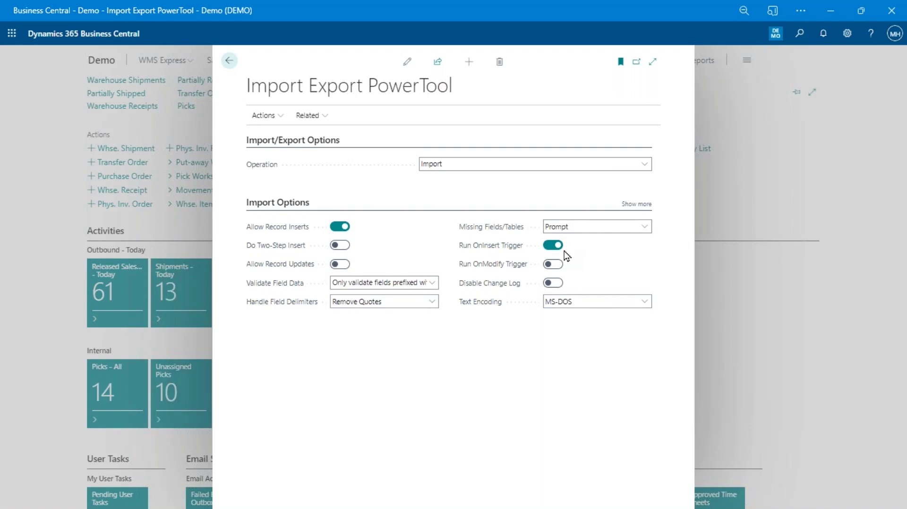
# Open the Items list, search for 9000, and look through the imported items
pyautogui.hotkey('alt', 'q')
pyautogui.write('items')
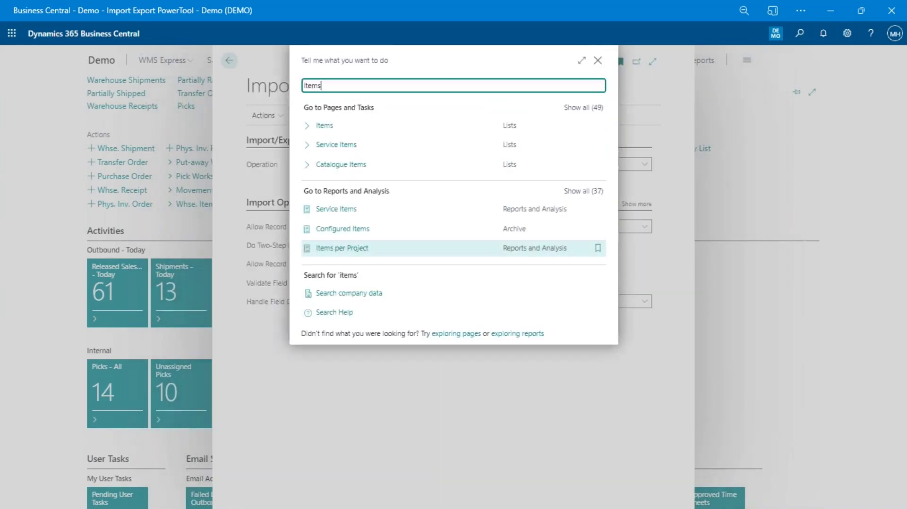
pyautogui.press('Return')
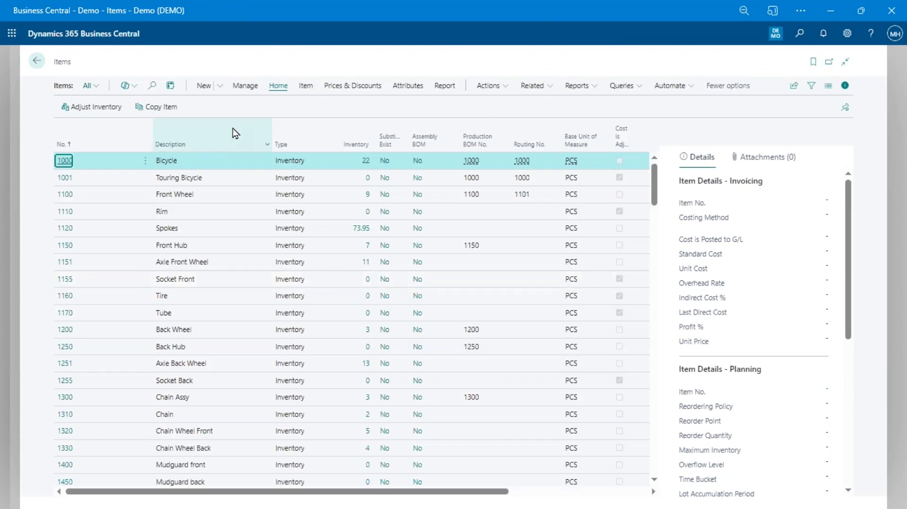
pyautogui.press('F3')
pyautogui.write('9000')
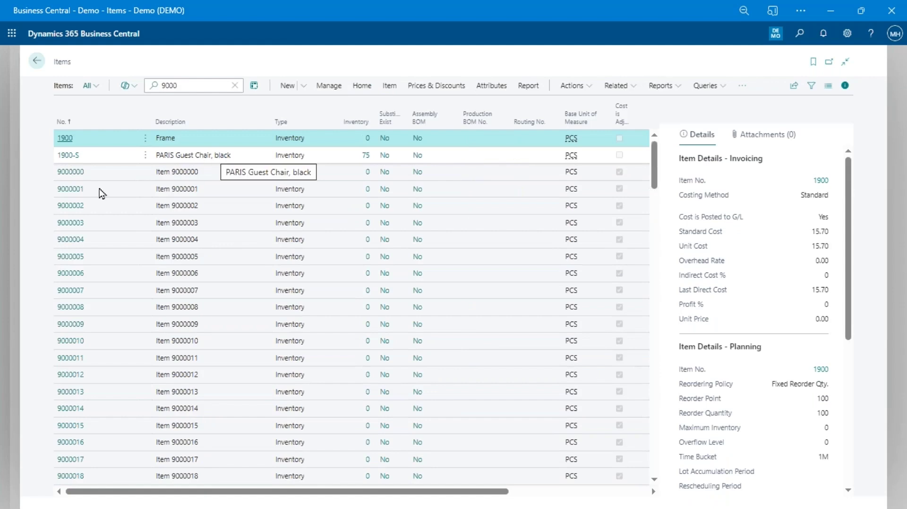
pyautogui.scroll(-4, 95, 189)
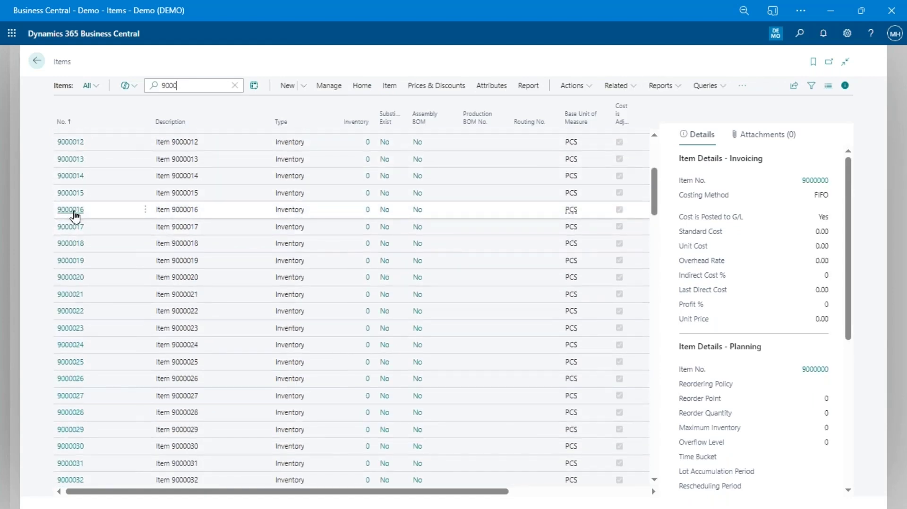
# Open the card of item 9000016, view its units of measure, return to the Items list, and check the item's inventory
pyautogui.click(439, 210)
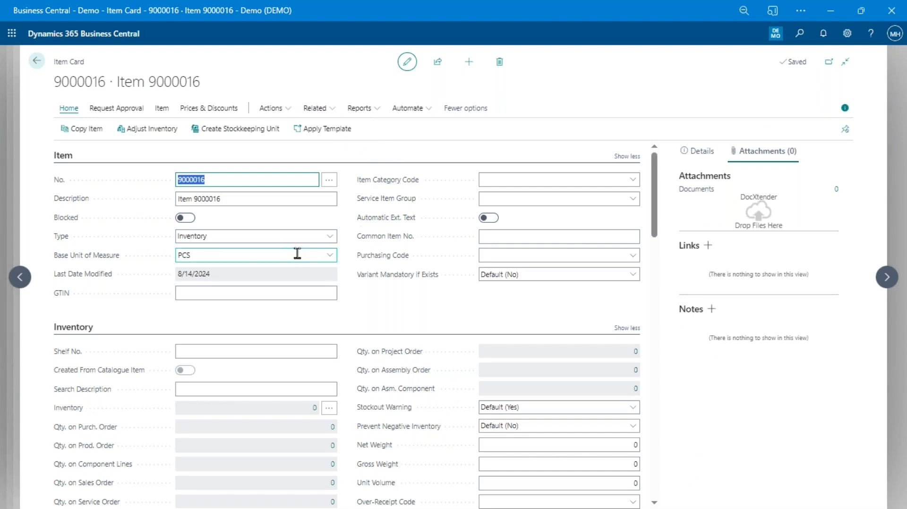
pyautogui.hotkey('alt', 'q')
pyautogui.write('units')
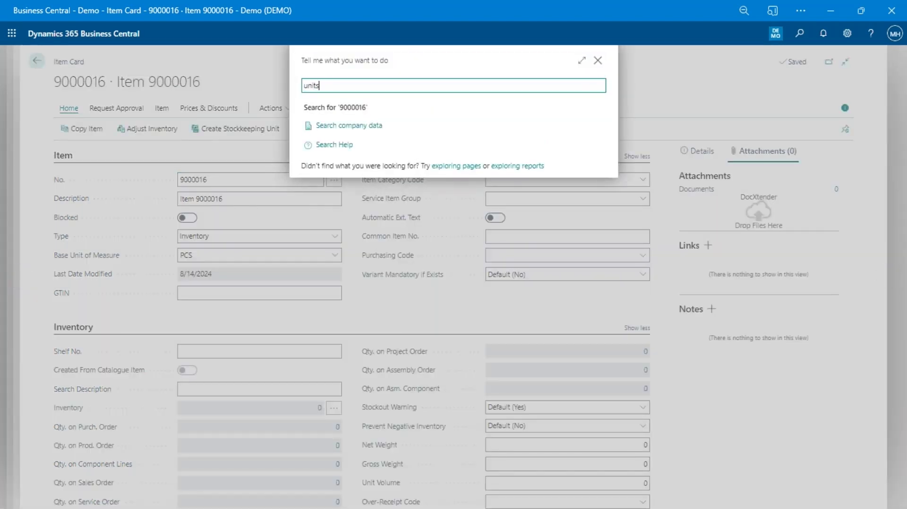
pyautogui.press('Down')
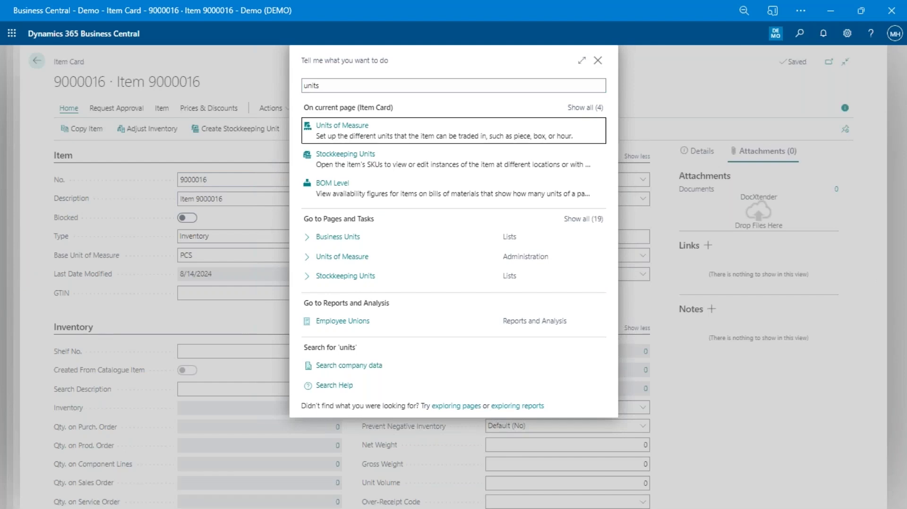
pyautogui.press('Return')
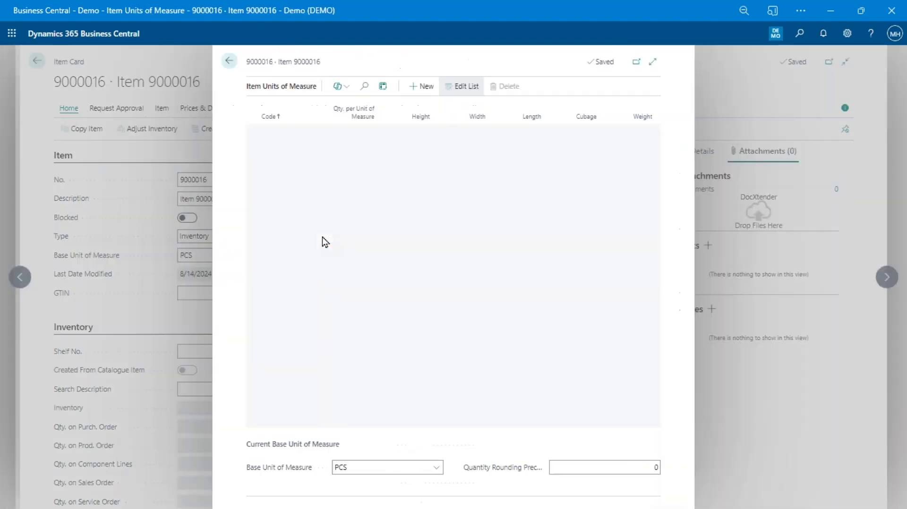
pyautogui.click(672, 278)
pyautogui.press('Escape')
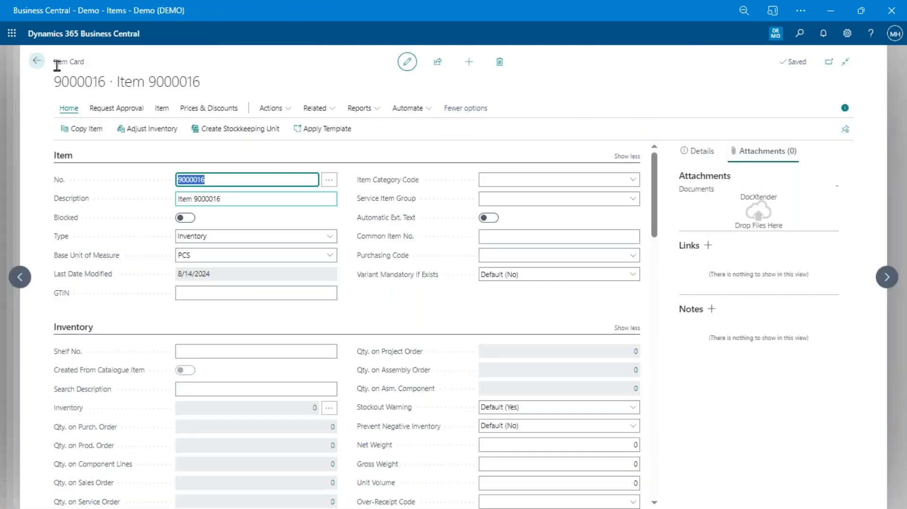
pyautogui.click(38, 65)
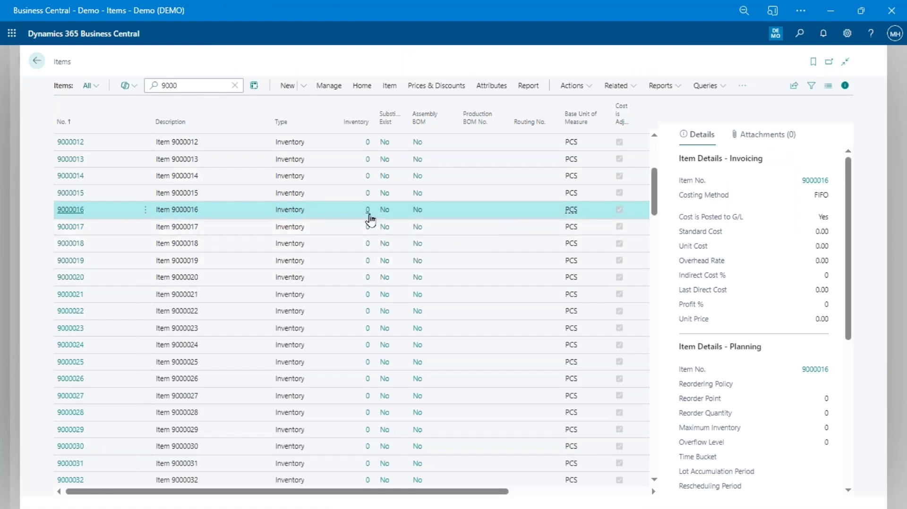
pyautogui.click(370, 215)
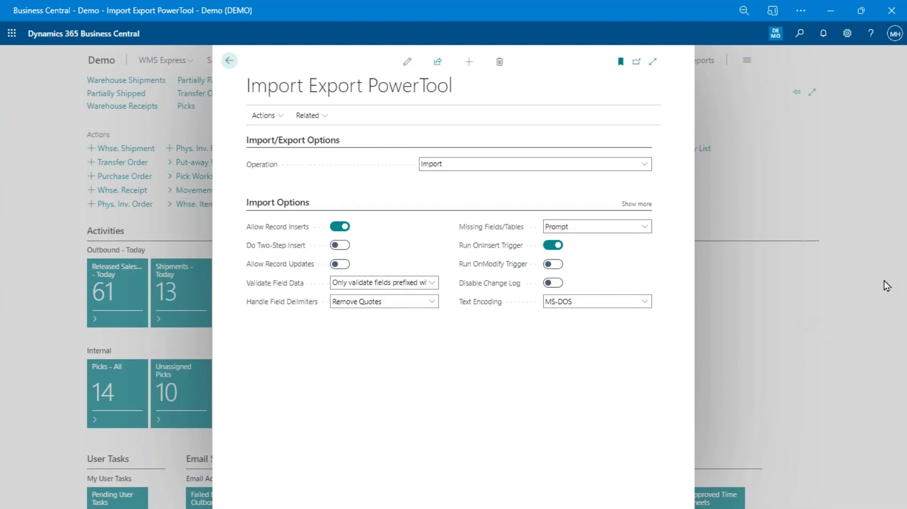
# Switch to the IEPT folder in File Explorer, open New Item History.txt in Notepad++, and go to its first data line
pyautogui.hotkey('alt', 'Tab')
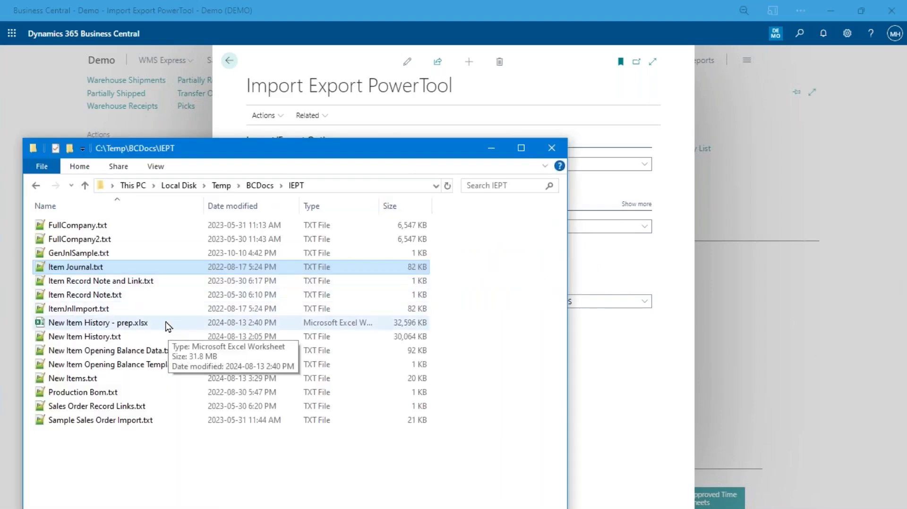
pyautogui.click(124, 339)
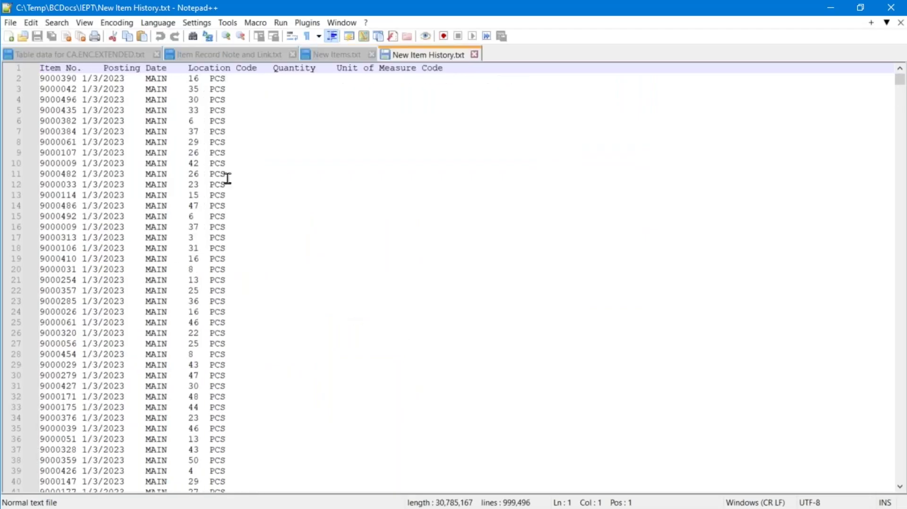
pyautogui.click(61, 110)
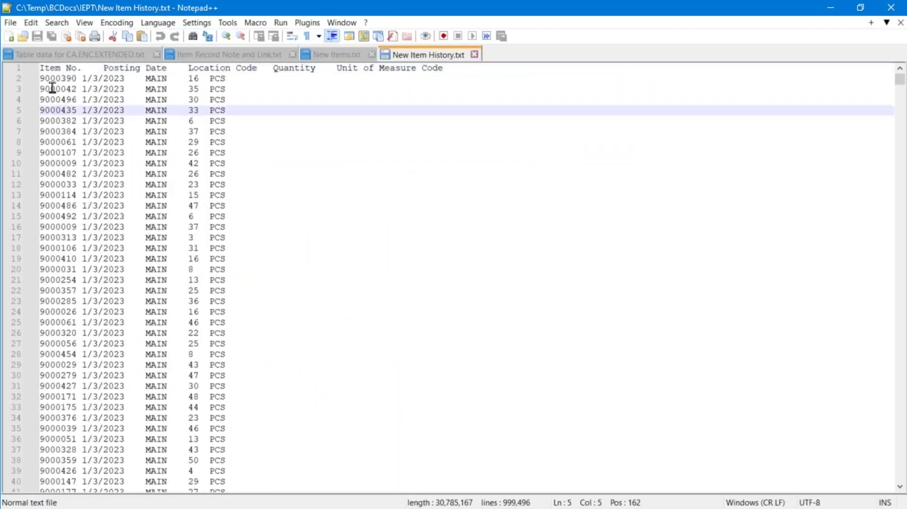
pyautogui.click(50, 89)
pyautogui.press('Up')
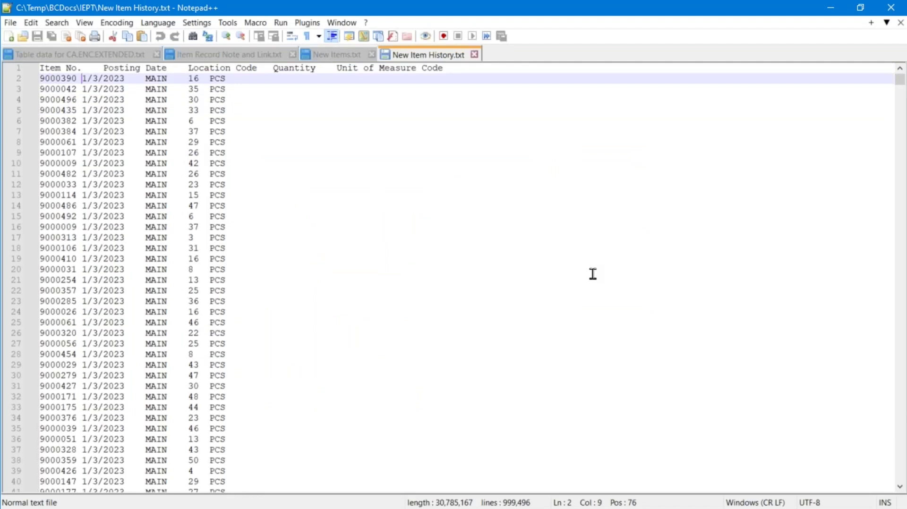
# Examine the date characters in the first history record of New Item History.txt
pyautogui.press('Right')
pyautogui.press('Right')
pyautogui.press('Right')
pyautogui.press('Right')
pyautogui.press('Left')
pyautogui.press('Left')
pyautogui.press('Left')
# Look through the posting dates midway through New Item History.txt and mark the month of one record
pyautogui.moveTo(899, 80); pyautogui.dragTo(883, 264)
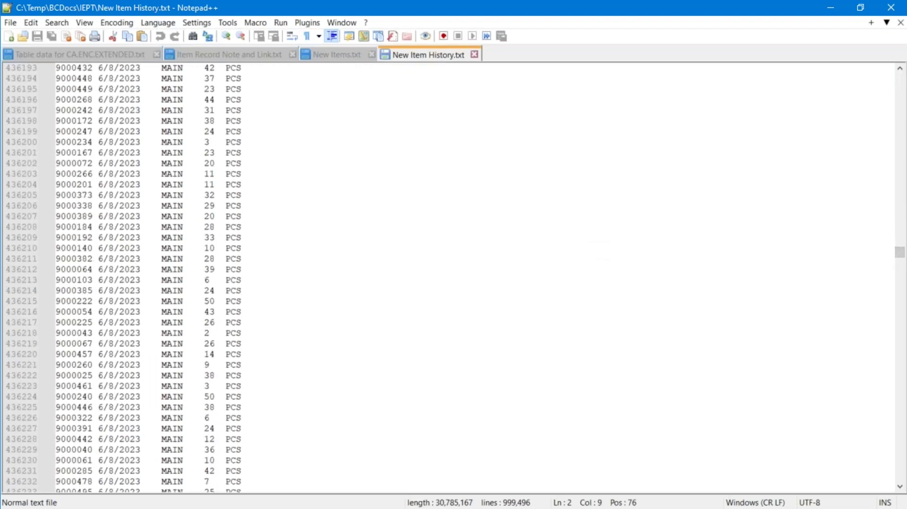
pyautogui.moveTo(901, 258); pyautogui.dragTo(900, 319)
pyautogui.doubleClick(100, 280)
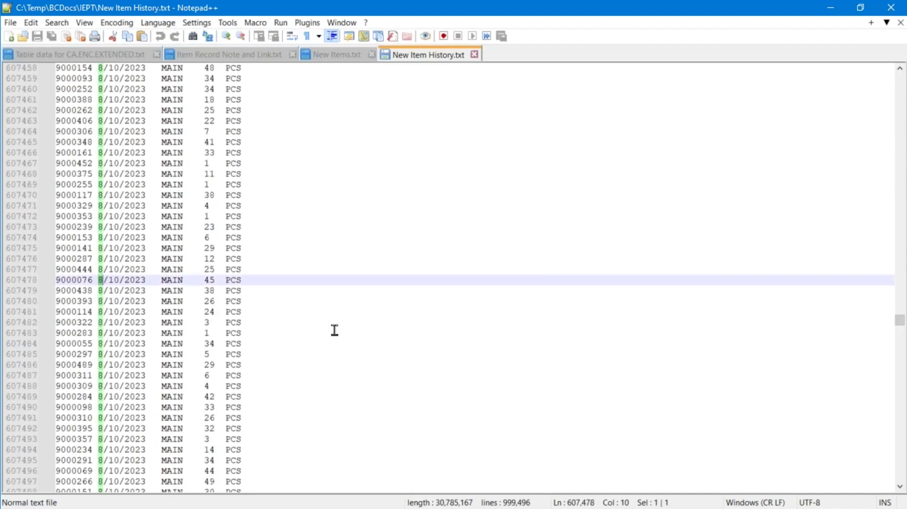
# Go to the last record of New Item History.txt and highlight the quantity 49 on line 999472
pyautogui.hotkey('ctrl', 'End')
pyautogui.hotkey('shift', 'Home')
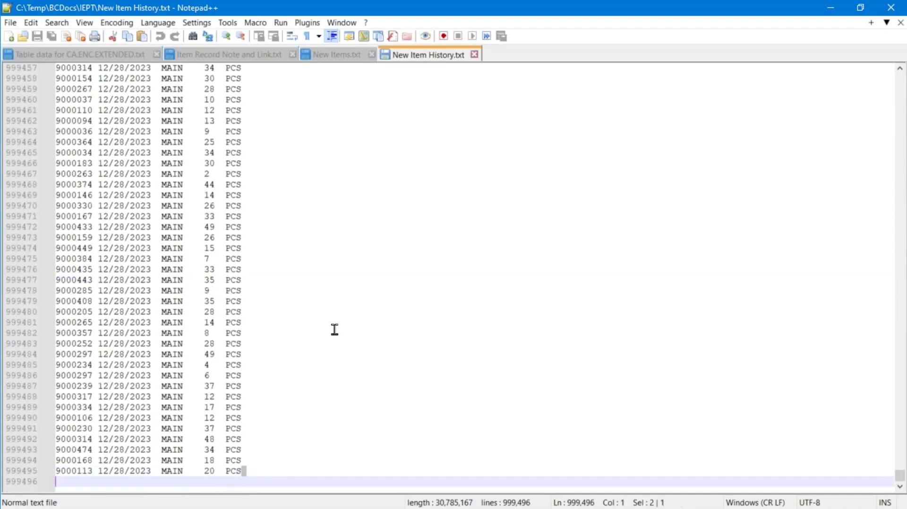
pyautogui.hotkey('shift', 'Up')
pyautogui.hotkey('shift', 'End')
pyautogui.press('Down')
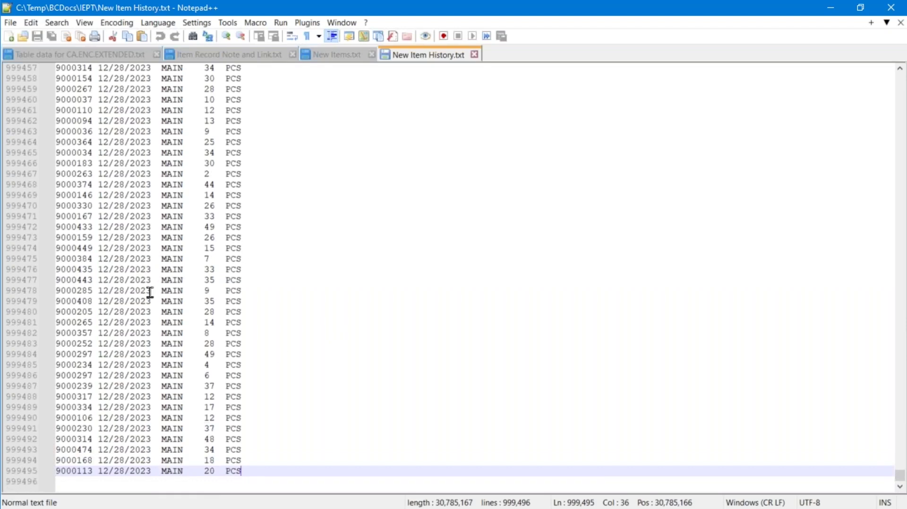
pyautogui.doubleClick(211, 227)
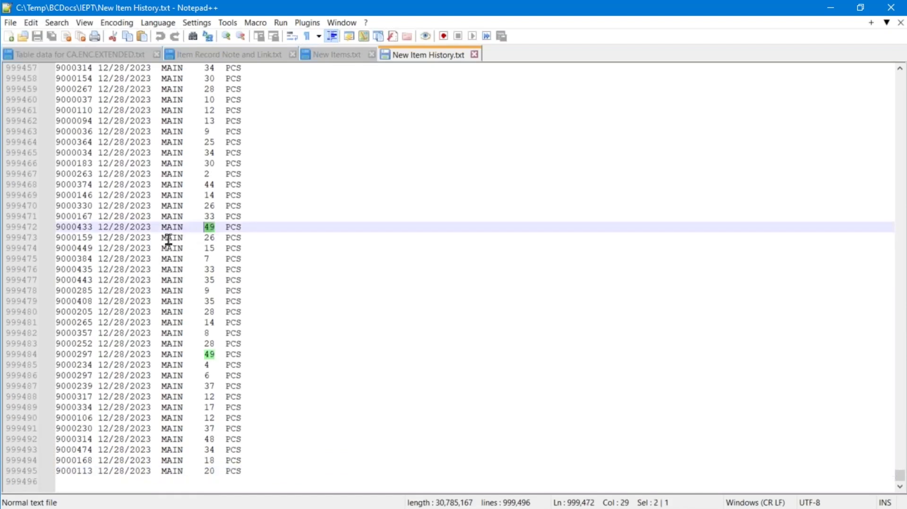
# Switch to the IEPT folder in File Explorer, open New Item History - prep.xlsx in Excel, and select the posting date in row 999472
pyautogui.click(166, 237)
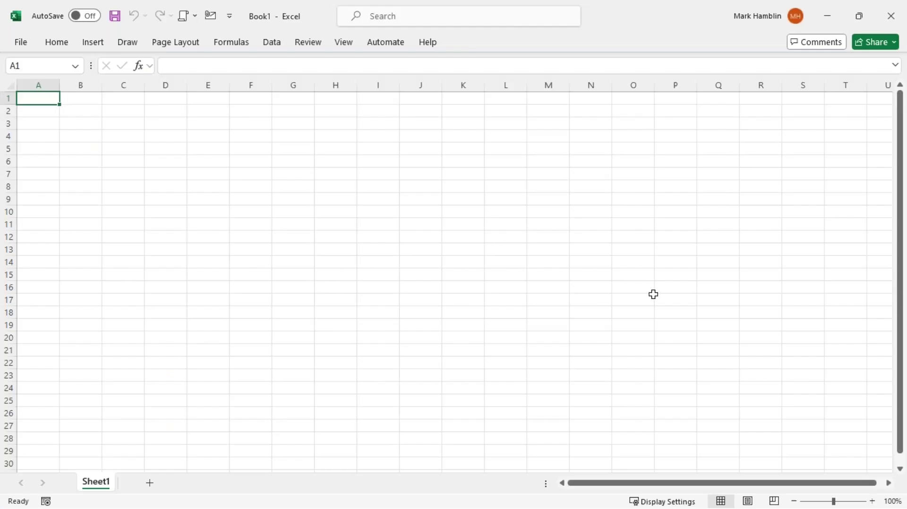
pyautogui.hotkey('alt', 'Tab')
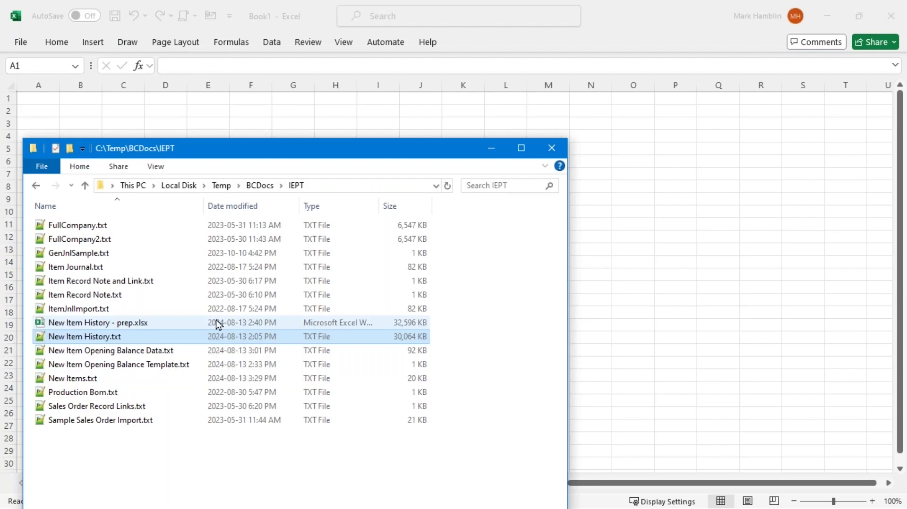
pyautogui.doubleClick(94, 323)
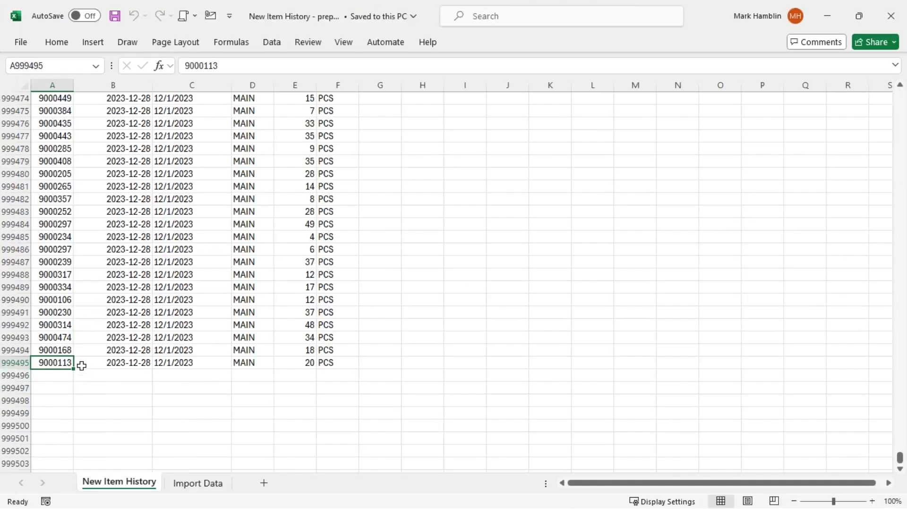
pyautogui.scroll(6, 87, 350)
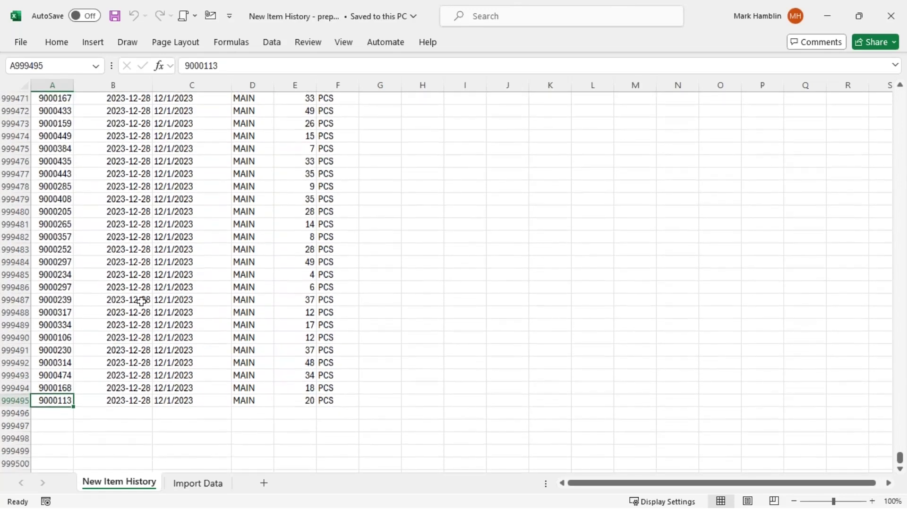
pyautogui.click(127, 299)
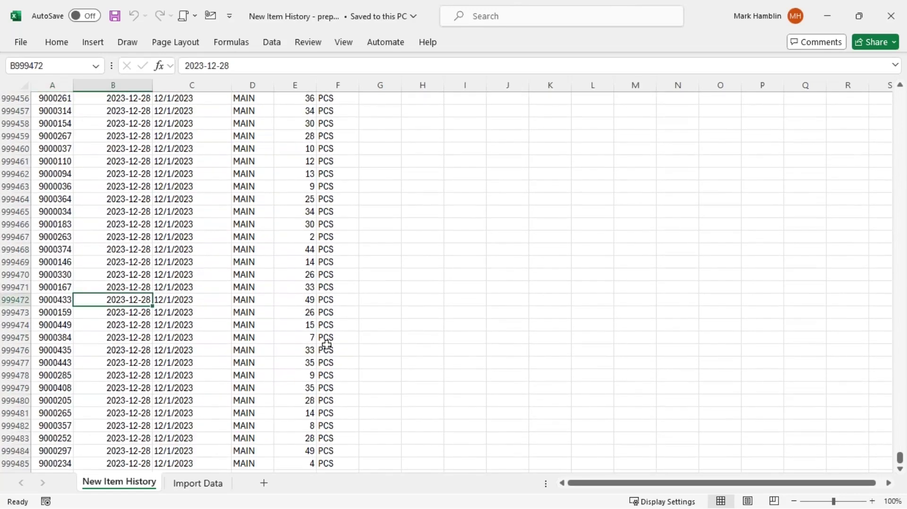
# Examine the New Posting Date formulas in the first hundred rows of the New Item History sheet
pyautogui.hotkey('ctrl', 'Home')
pyautogui.click(188, 109)
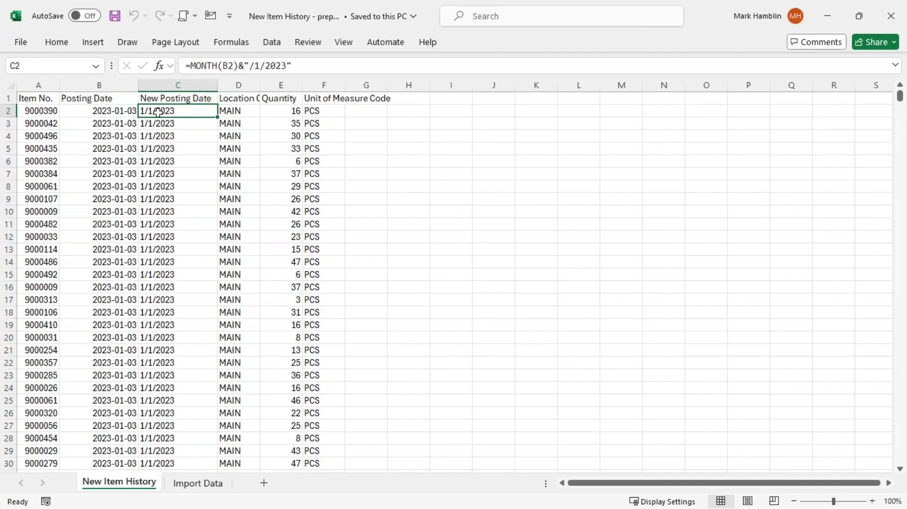
pyautogui.click(158, 123)
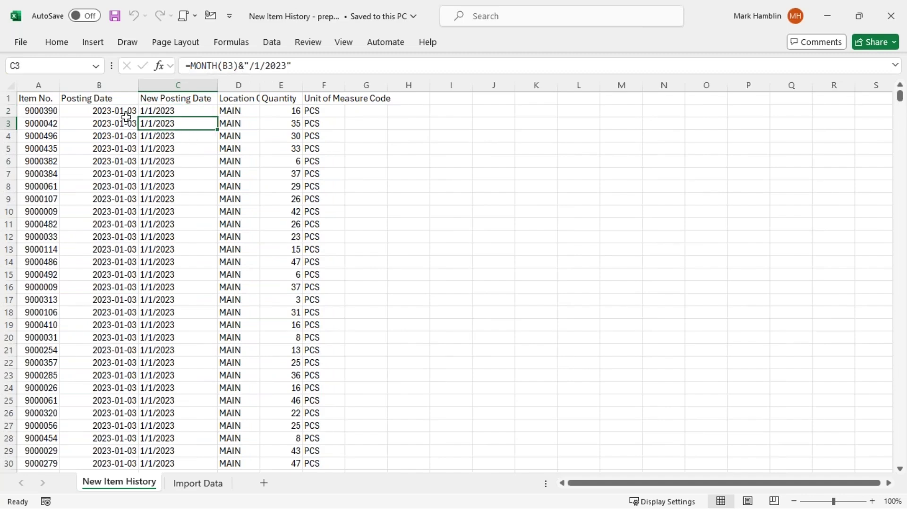
pyautogui.scroll(-9, 128, 263)
pyautogui.scroll(-3, 148, 311)
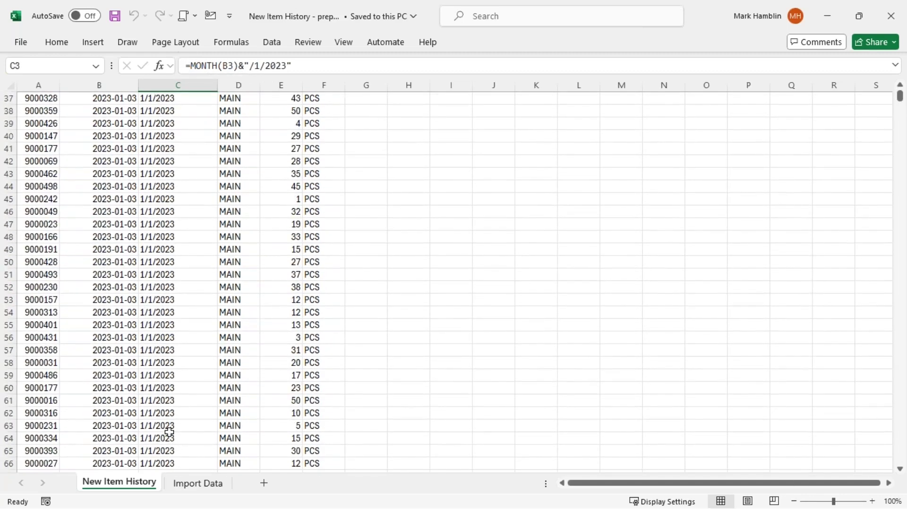
pyautogui.click(171, 433)
pyautogui.scroll(-4, 173, 435)
pyautogui.scroll(-5, 175, 436)
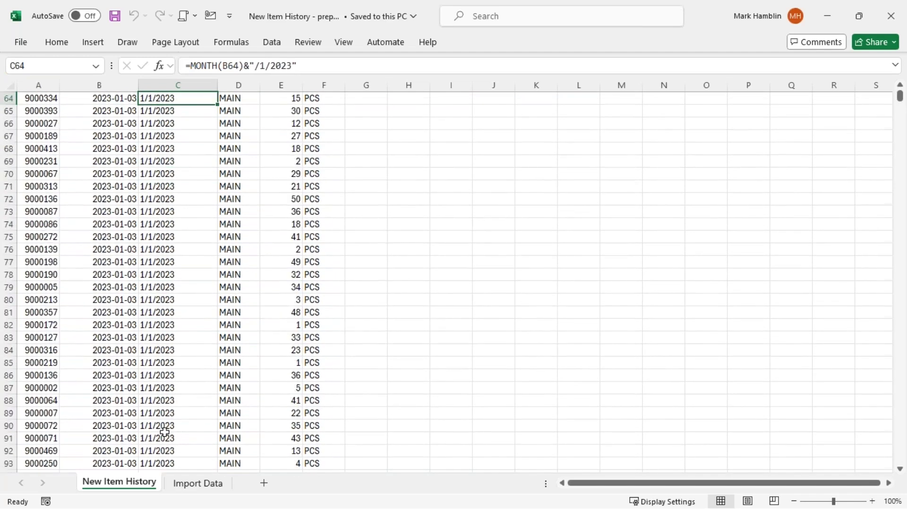
pyautogui.click(165, 392)
pyautogui.click(180, 426)
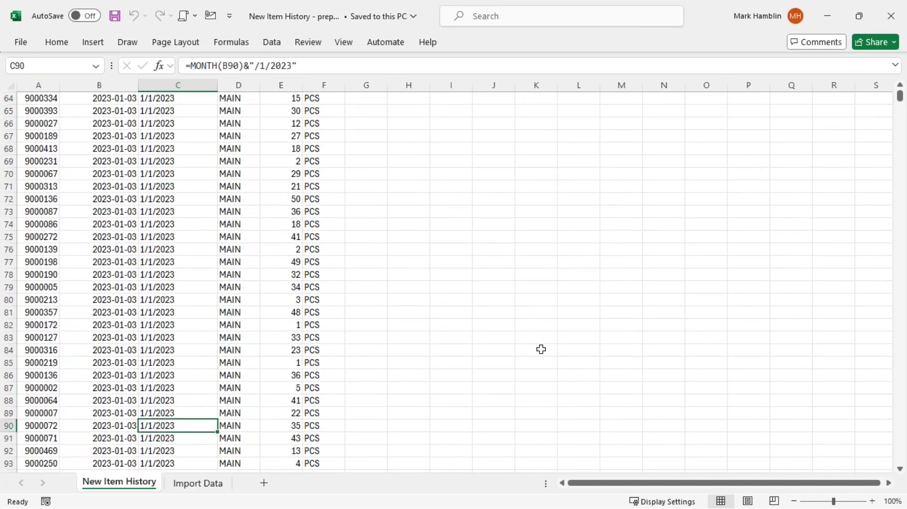
# Compare the original posting date, the New Posting Date formula and the item number in row 201372
pyautogui.scroll(-20, 903, 385)
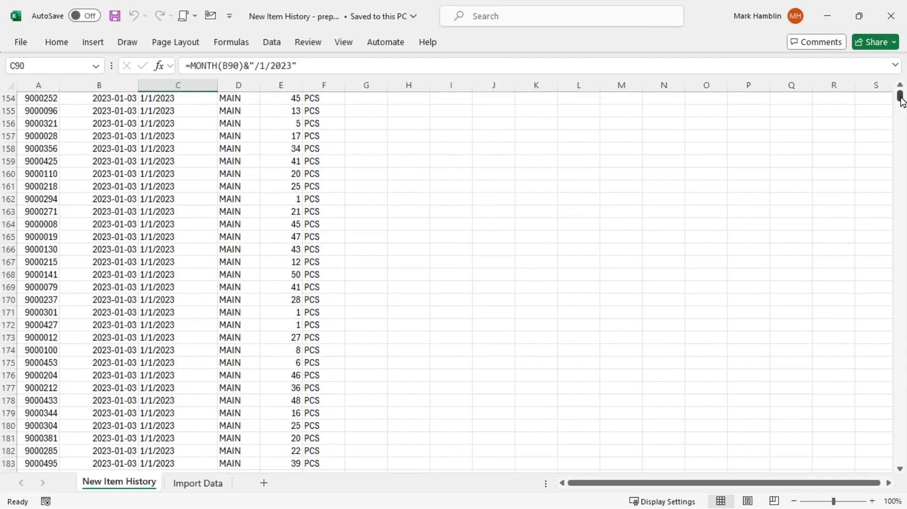
pyautogui.moveTo(899, 95); pyautogui.dragTo(902, 176)
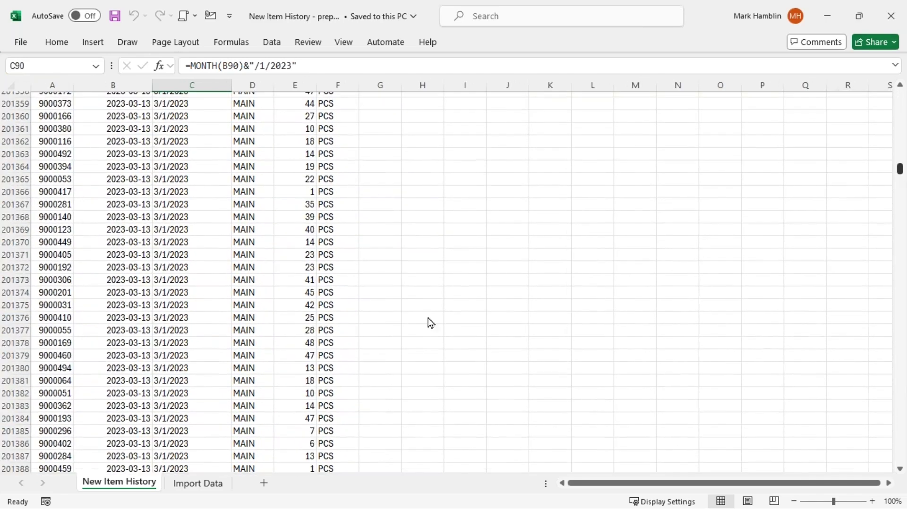
pyautogui.click(136, 267)
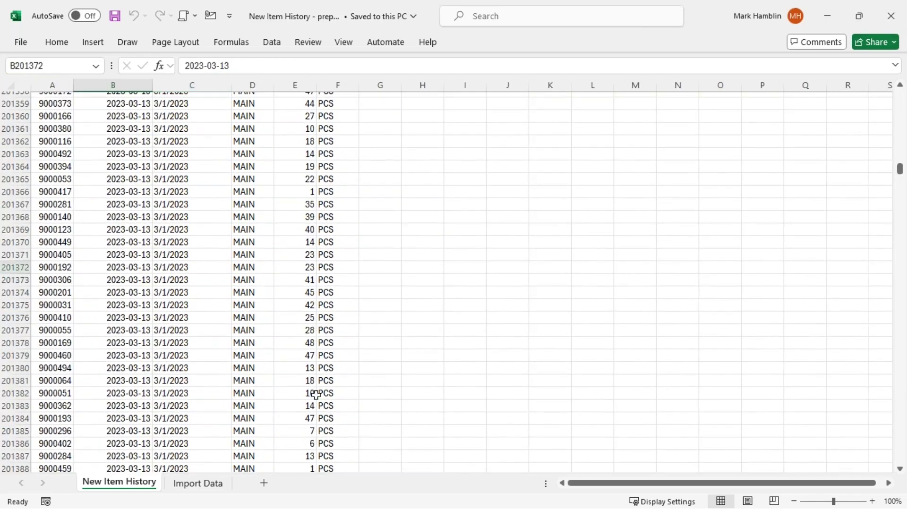
pyautogui.click(193, 266)
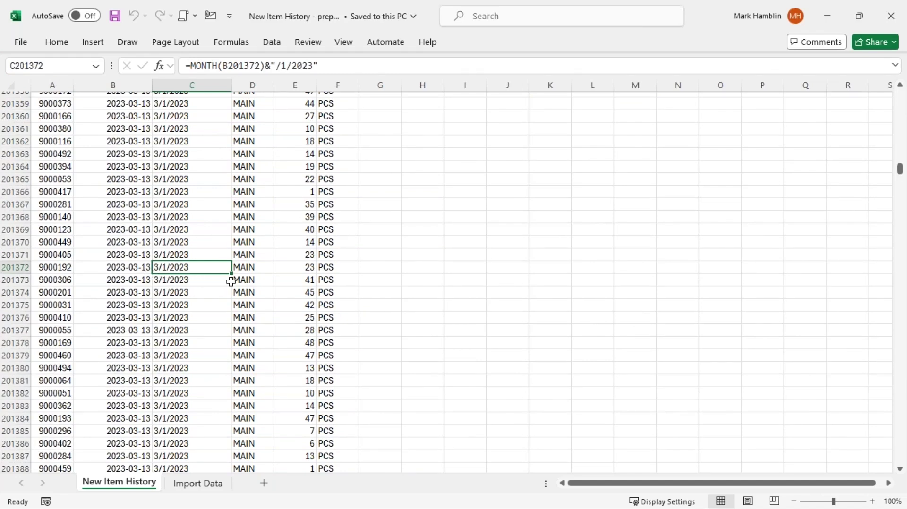
pyautogui.click(46, 267)
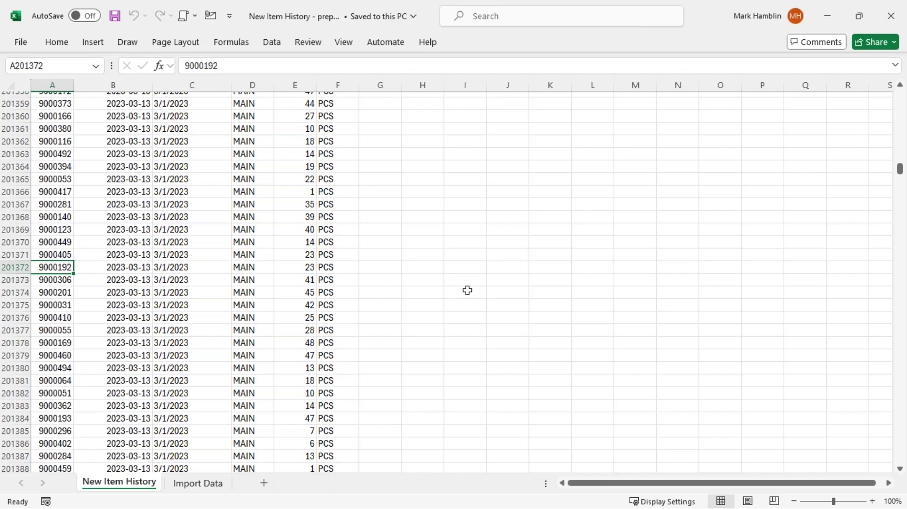
# Insert a PivotTable from the range 'New Item History'!$A$1:$F$999495 on a new worksheet
pyautogui.press('alt')
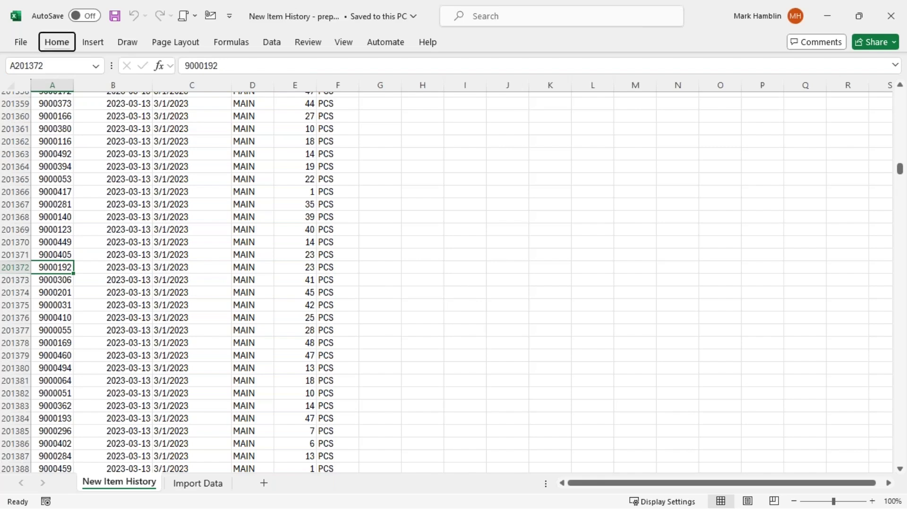
pyautogui.press('n')
pyautogui.press('v')
pyautogui.press('t')
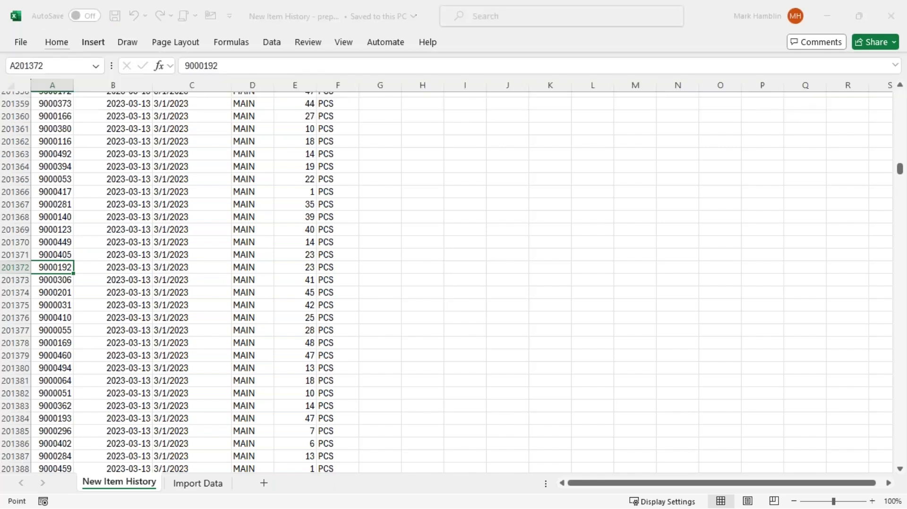
pyautogui.press('Return')
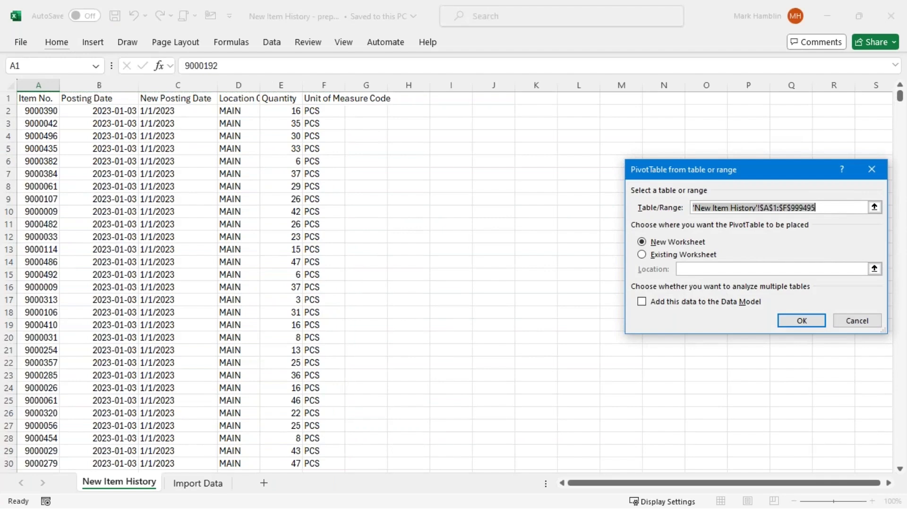
pyautogui.click(798, 321)
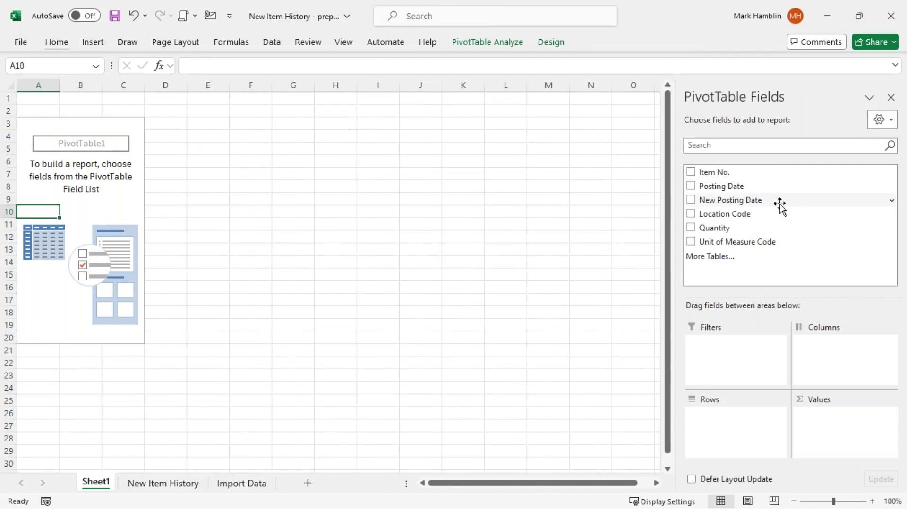
# Set Item No. as the PivotTable's rows and the sum of Quantity as its values
pyautogui.moveTo(731, 171); pyautogui.dragTo(730, 424)
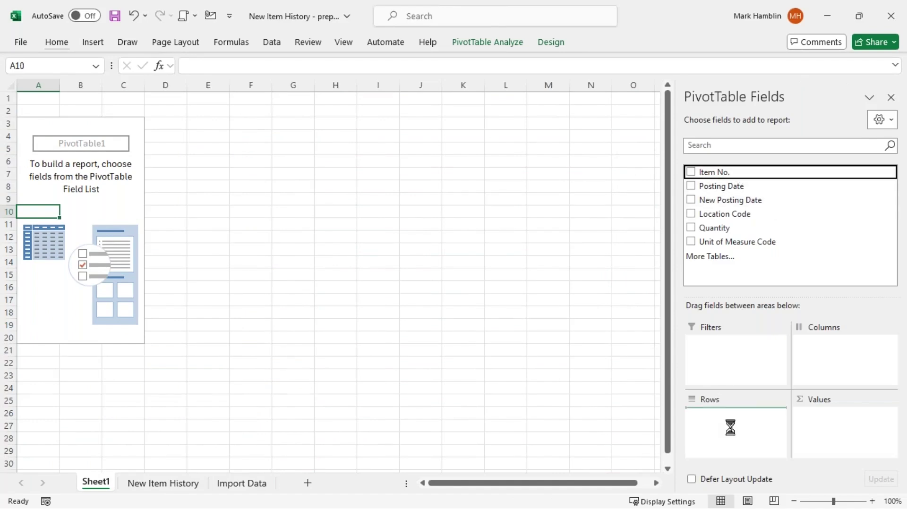
pyautogui.moveTo(711, 228); pyautogui.dragTo(831, 413)
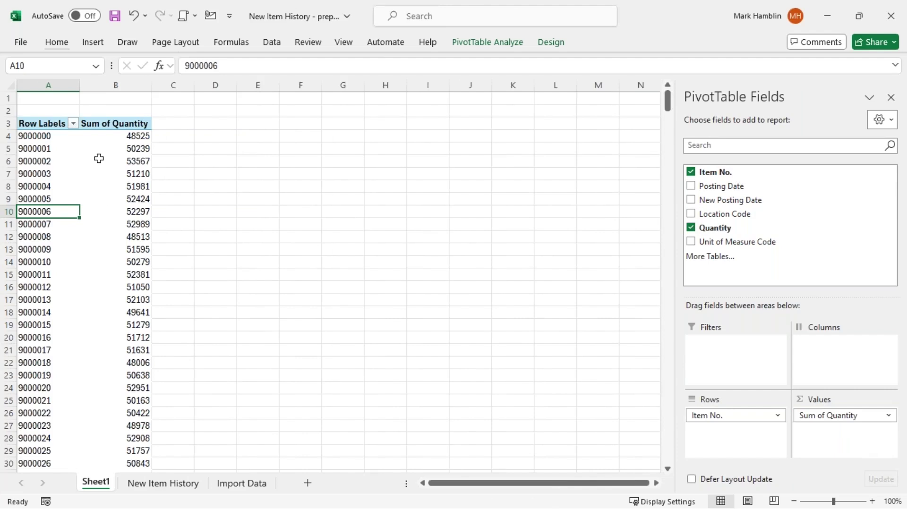
pyautogui.click(130, 138)
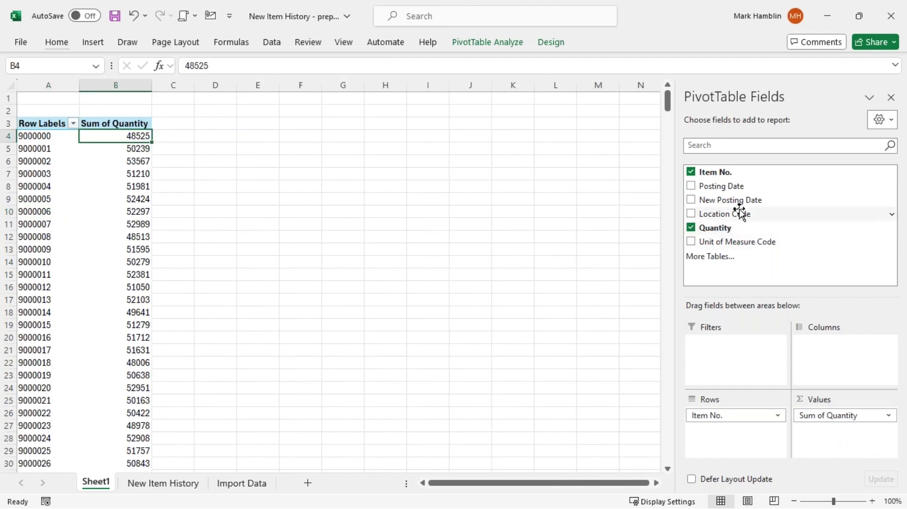
# Add New Posting Date and Location Code as row fields below Item No., and turn off the New Posting Date subtotal
pyautogui.moveTo(741, 203); pyautogui.dragTo(735, 428)
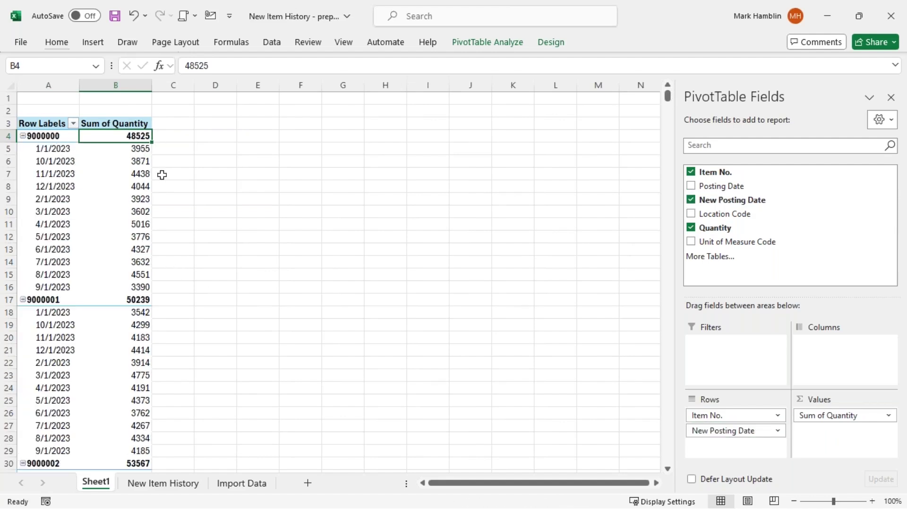
pyautogui.moveTo(721, 213); pyautogui.dragTo(763, 442)
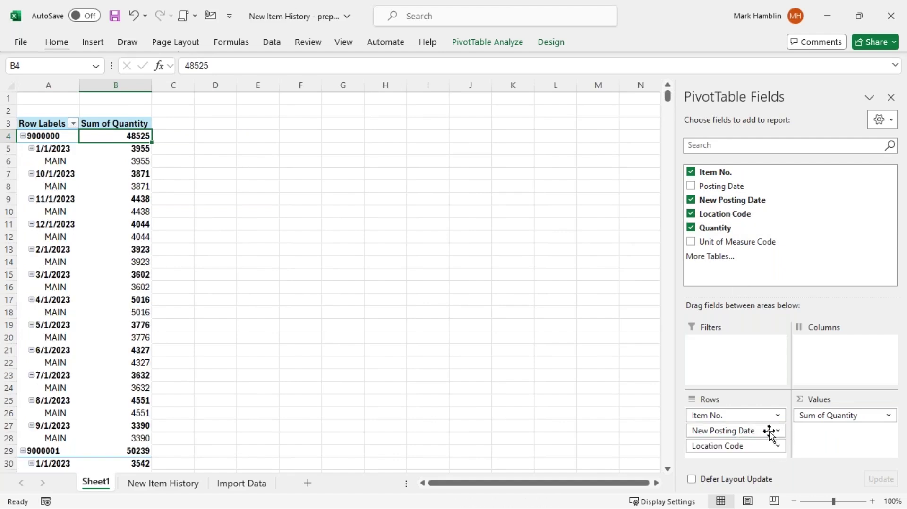
pyautogui.rightClick(60, 147)
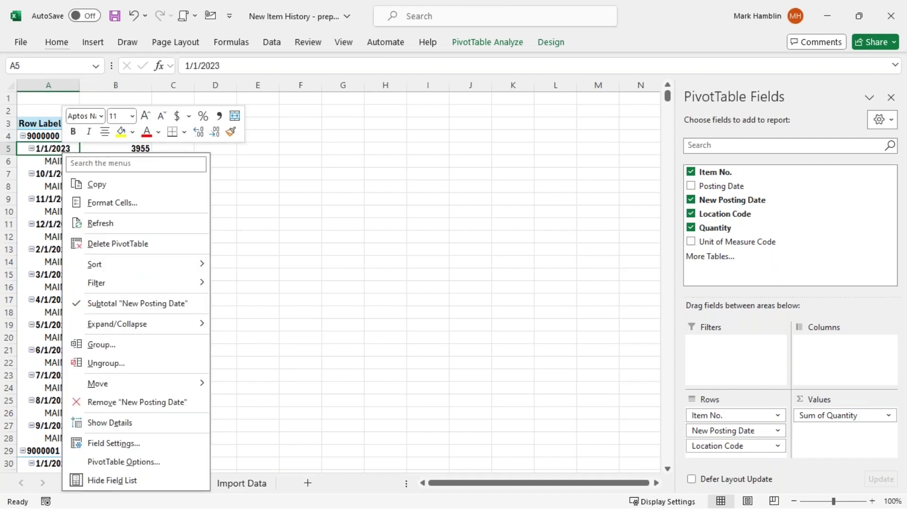
pyautogui.click(160, 304)
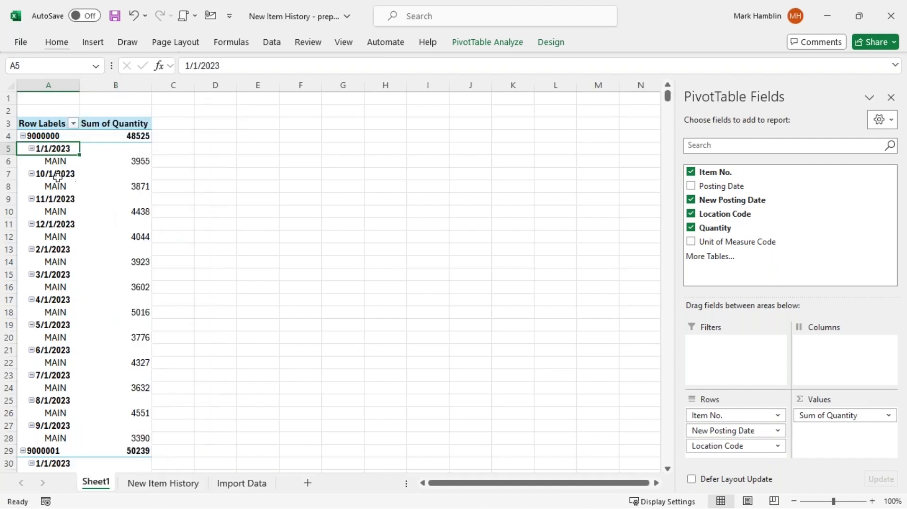
# Examine how the PivotTable nests item numbers, posting dates and location codes in a single row label column
pyautogui.click(59, 161)
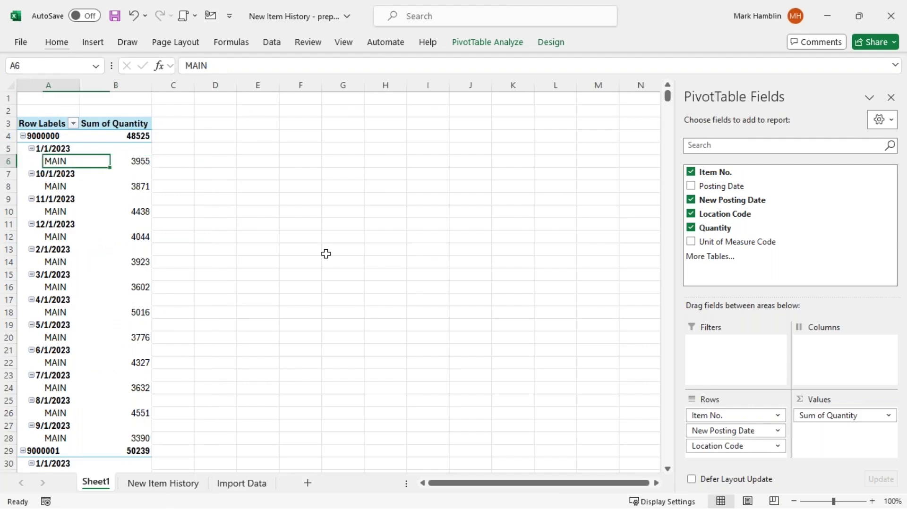
pyautogui.press('Up')
pyautogui.press('Up')
pyautogui.press('Up')
pyautogui.press('Right')
pyautogui.press('Left')
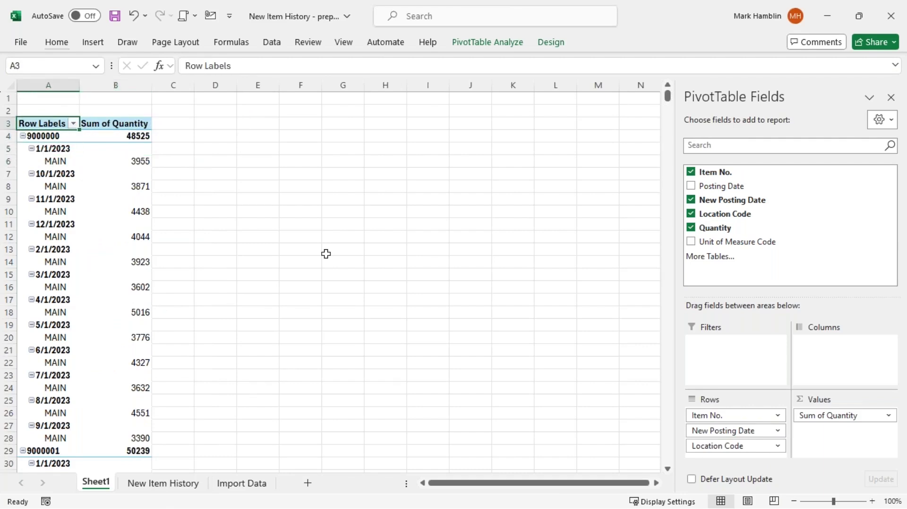
pyautogui.press('Down')
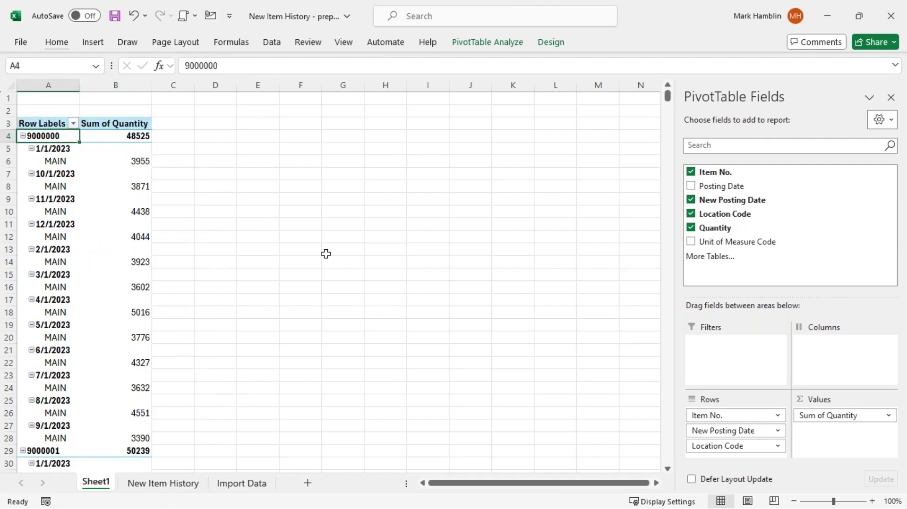
pyautogui.press('Right')
pyautogui.press('Left')
pyautogui.press('Down')
pyautogui.press('Down')
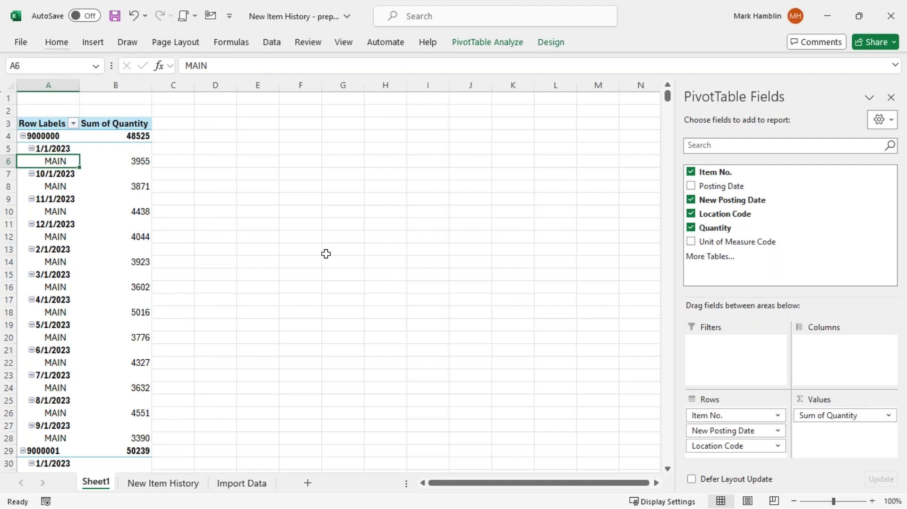
pyautogui.press('Down')
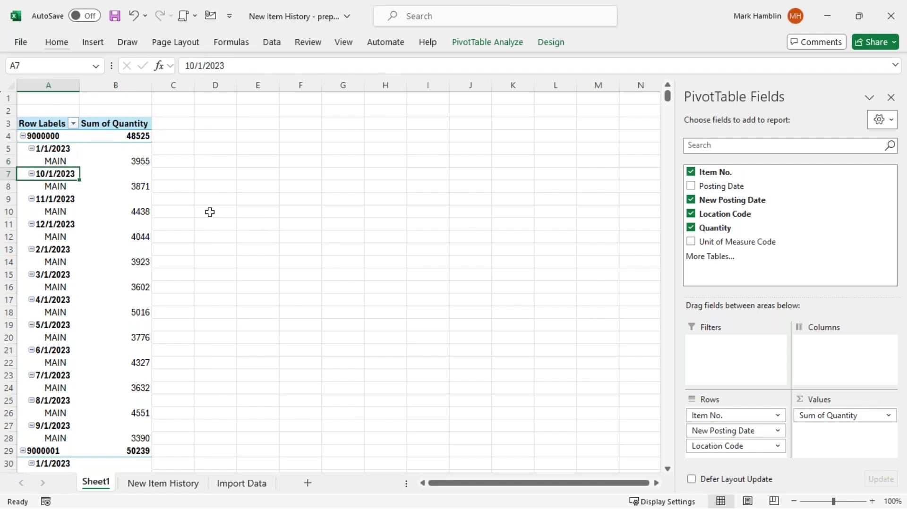
pyautogui.click(54, 150)
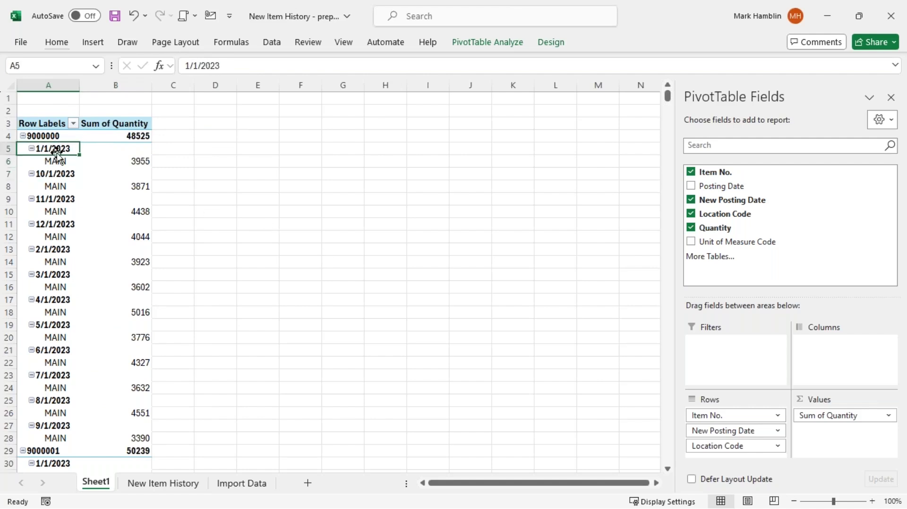
pyautogui.scroll(-2, 106, 193)
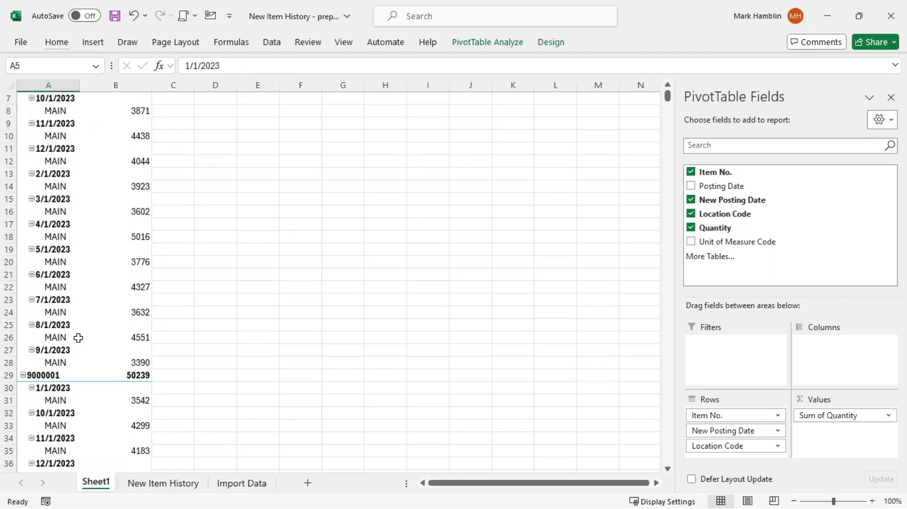
pyautogui.scroll(2, 71, 207)
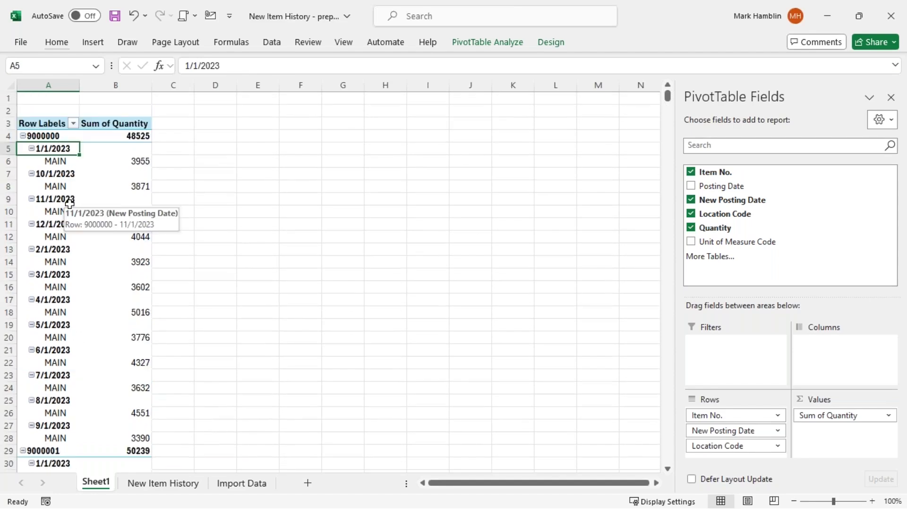
# Switch the PivotTable to the Classic PivotTable layout so each row field gets its own column
pyautogui.rightClick(77, 154)
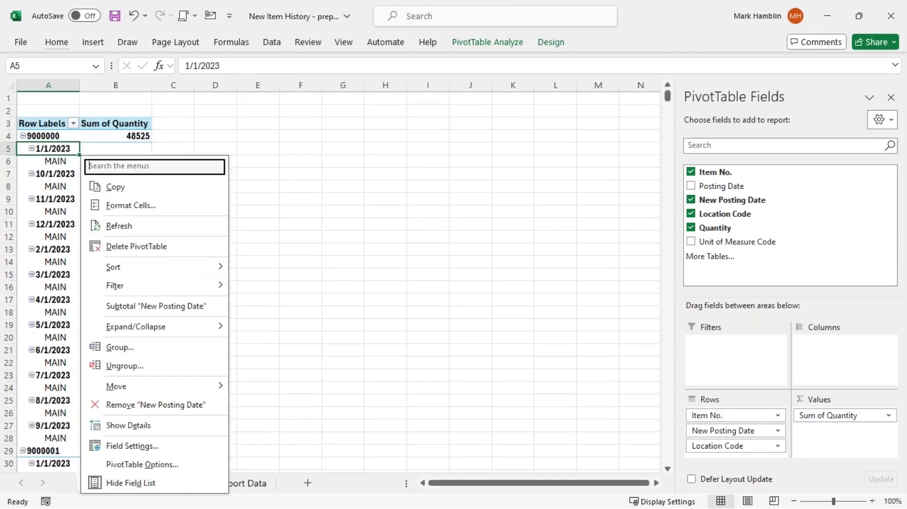
pyautogui.click(137, 465)
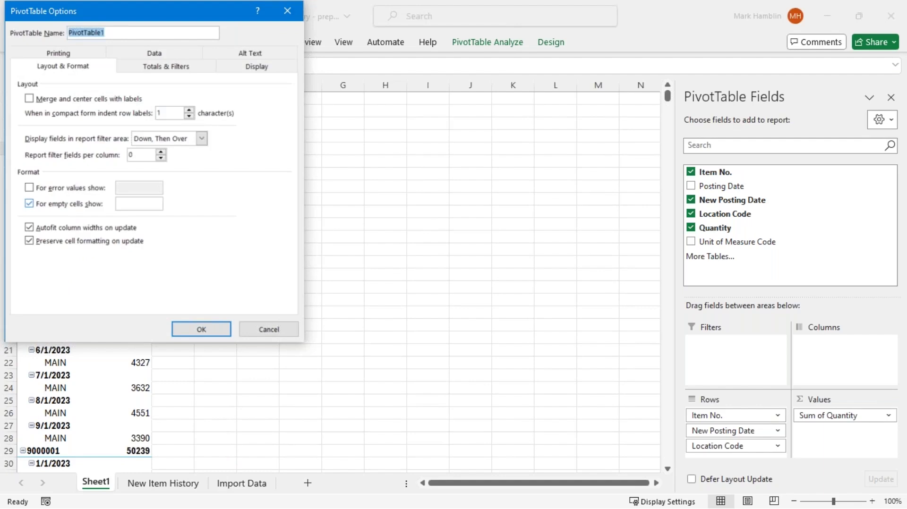
pyautogui.click(255, 67)
pyautogui.moveTo(158, 9); pyautogui.dragTo(415, 102)
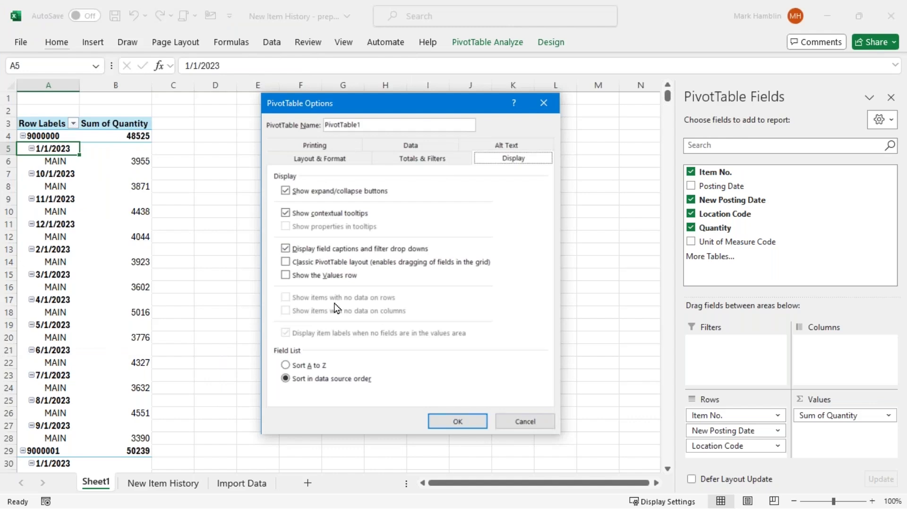
pyautogui.click(292, 264)
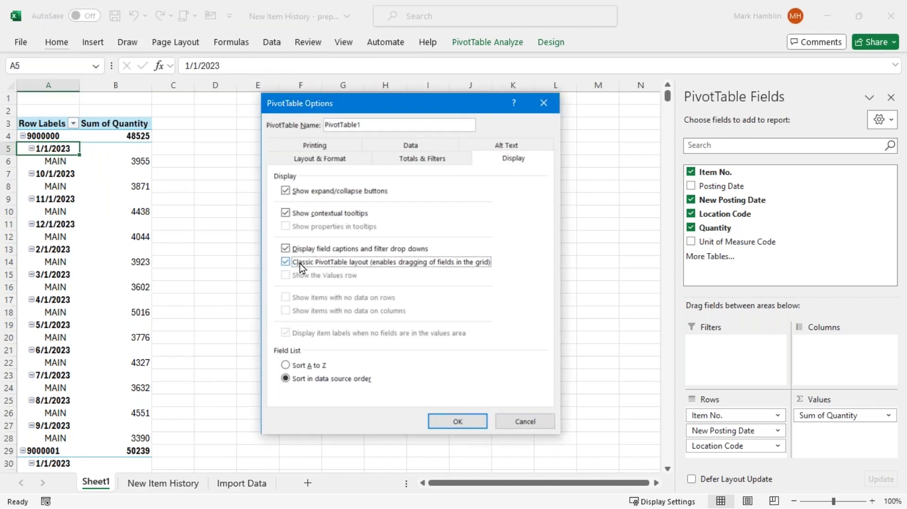
pyautogui.click(446, 423)
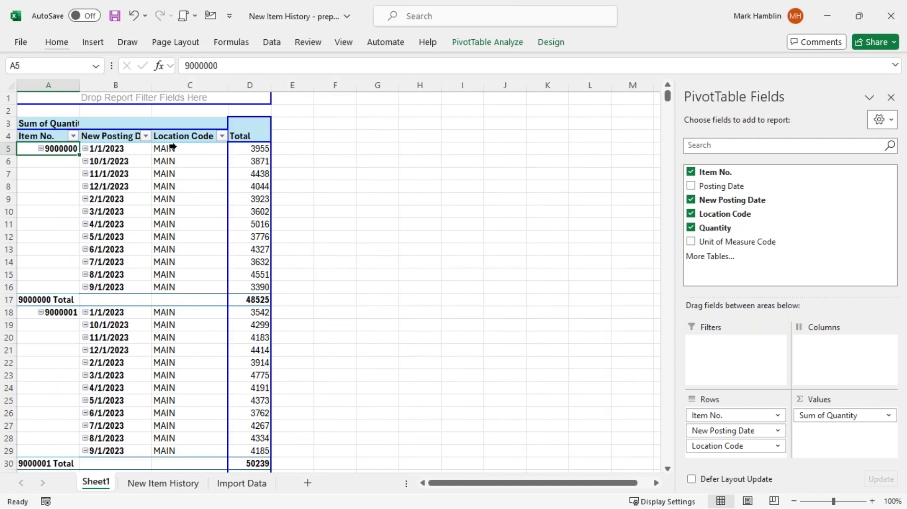
# Examine the first PivotTable row across its four columns and the blank Item No. cells beneath it
pyautogui.click(260, 149)
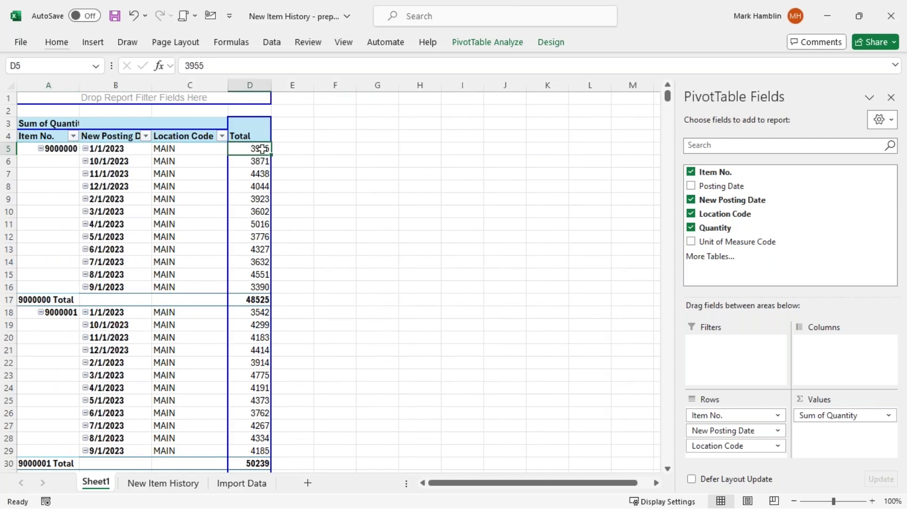
pyautogui.hotkey('shift', 'Left')
pyautogui.hotkey('shift', 'Left')
pyautogui.hotkey('shift', 'Left')
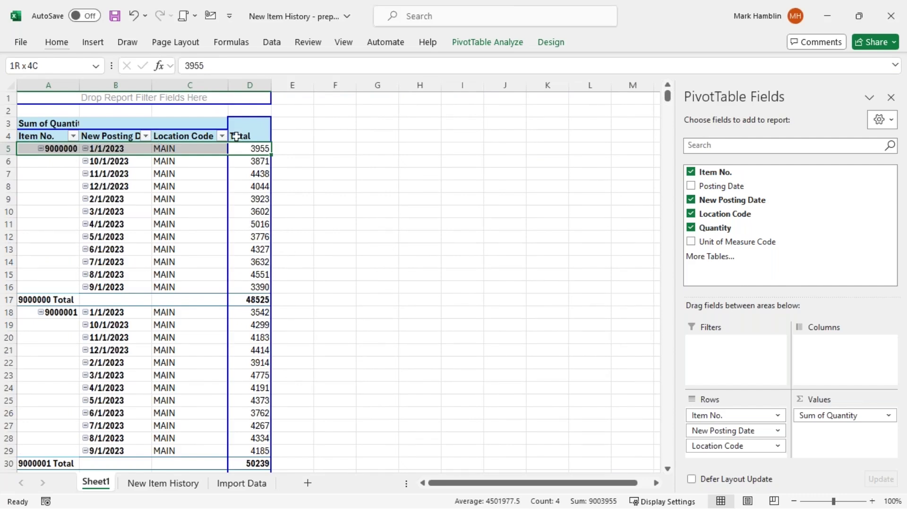
pyautogui.click(50, 209)
pyautogui.moveTo(46, 156); pyautogui.dragTo(39, 280)
pyautogui.click(49, 213)
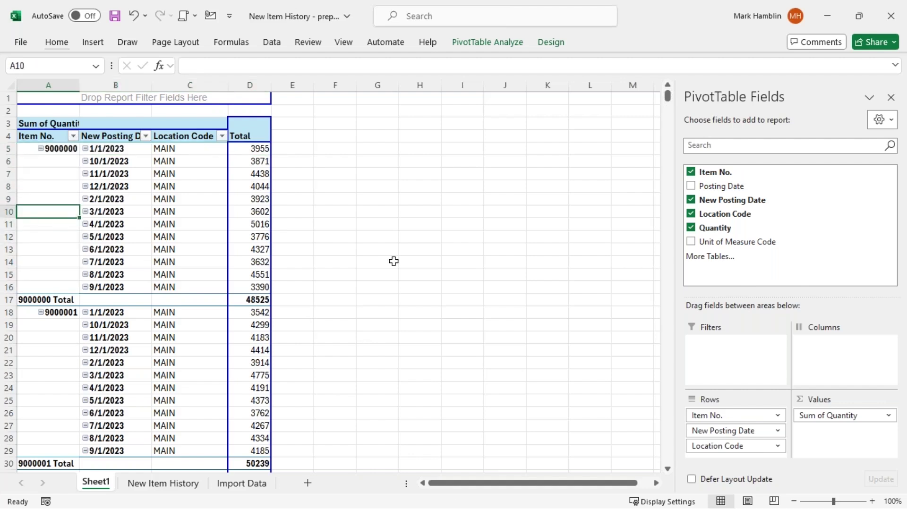
# Turn on Repeat item labels for the Item No. field
pyautogui.hotkey('ctrl', 'Up')
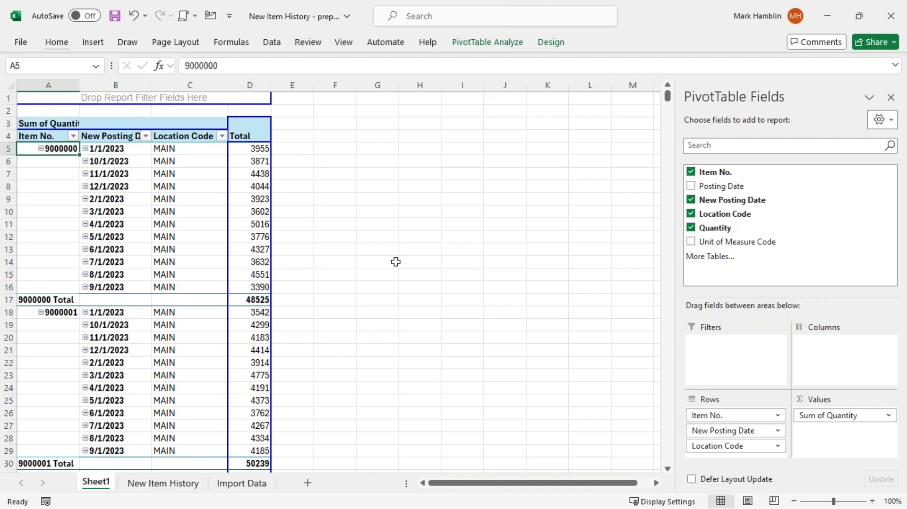
pyautogui.rightClick(75, 150)
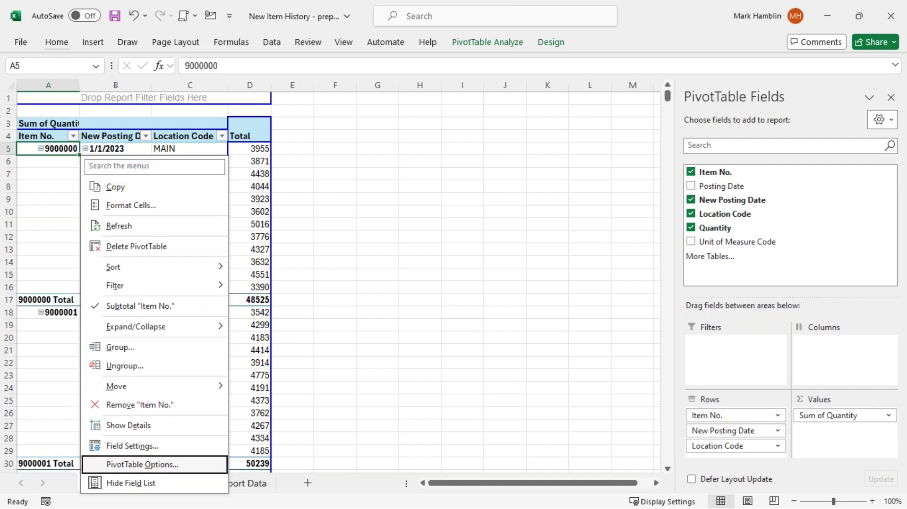
pyautogui.click(132, 445)
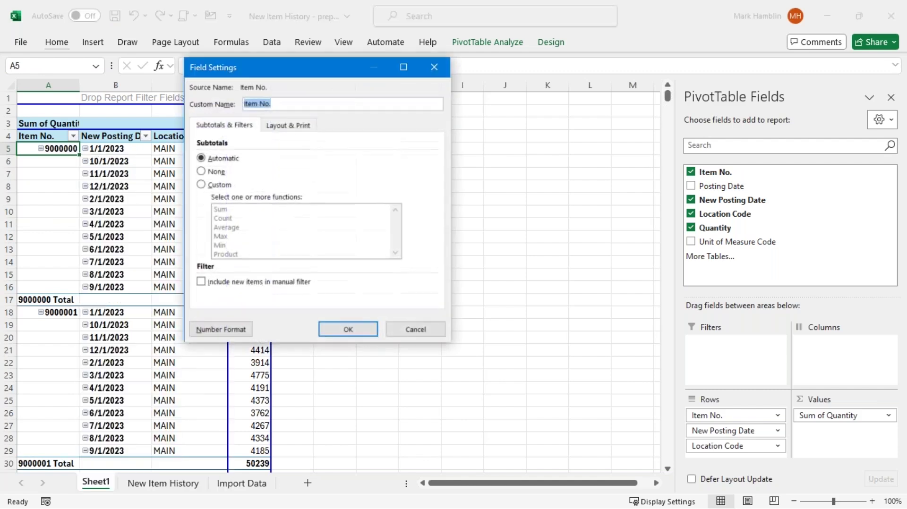
pyautogui.click(290, 126)
pyautogui.click(232, 217)
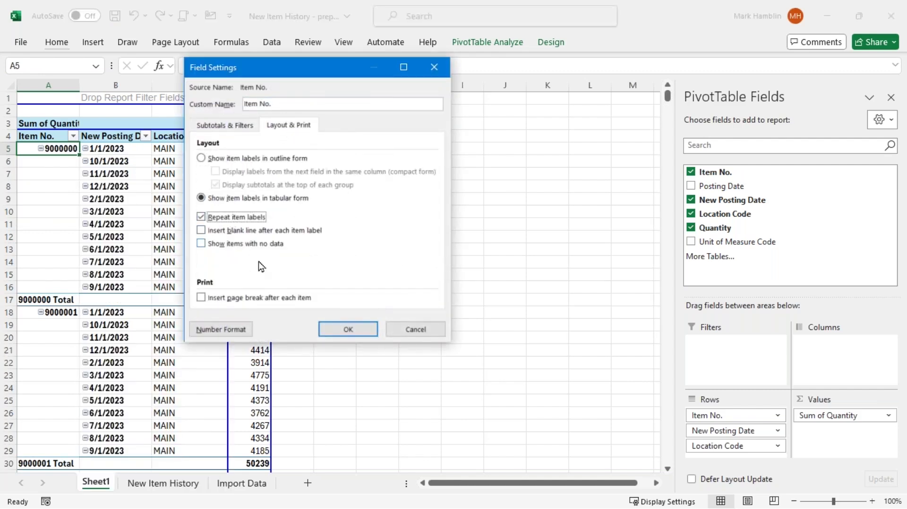
pyautogui.click(347, 329)
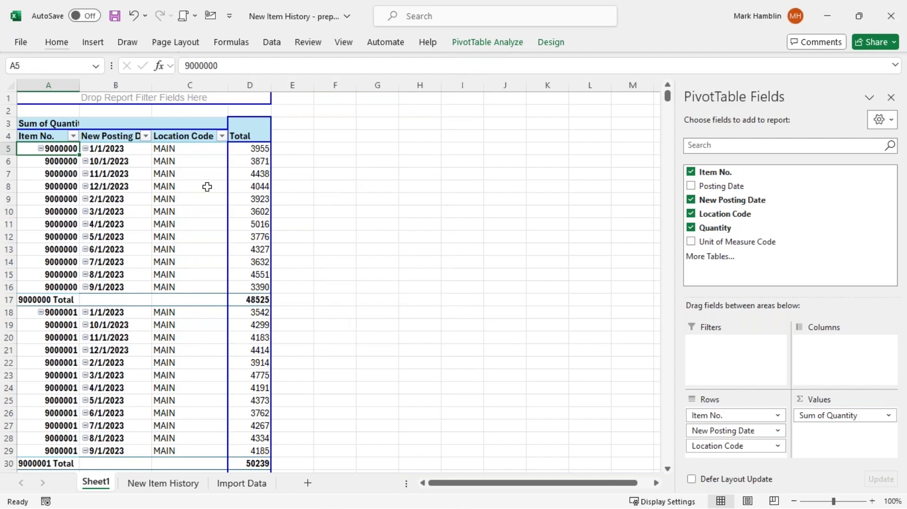
# Review the PivotTable's header row, the monthly rows of item 9000000 and the Location Code column
pyautogui.press('Up')
pyautogui.hotkey('shift', 'Right')
pyautogui.hotkey('shift', 'Right')
pyautogui.hotkey('shift', 'Right')
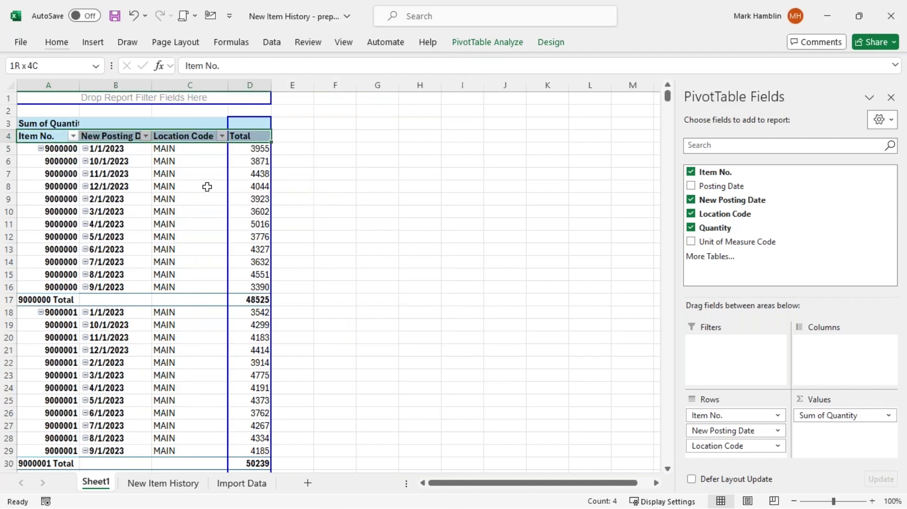
pyautogui.hotkey('shift', 'Down')
pyautogui.hotkey('shift', 'Down')
pyautogui.hotkey('shift', 'Down')
pyautogui.hotkey('shift', 'Down')
pyautogui.hotkey('shift', 'Down')
pyautogui.hotkey('shift', 'Down')
pyautogui.hotkey('shift', 'Down')
pyautogui.hotkey('shift', 'Down')
pyautogui.hotkey('shift', 'Down')
pyautogui.hotkey('shift', 'Down')
pyautogui.hotkey('shift', 'Down')
pyautogui.hotkey('shift', 'Down')
pyautogui.hotkey('shift', 'Down')
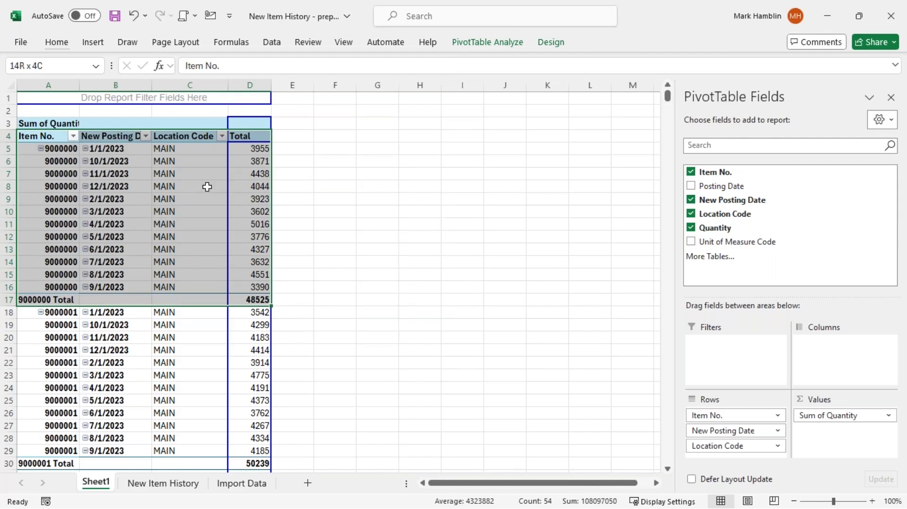
pyautogui.click(211, 181)
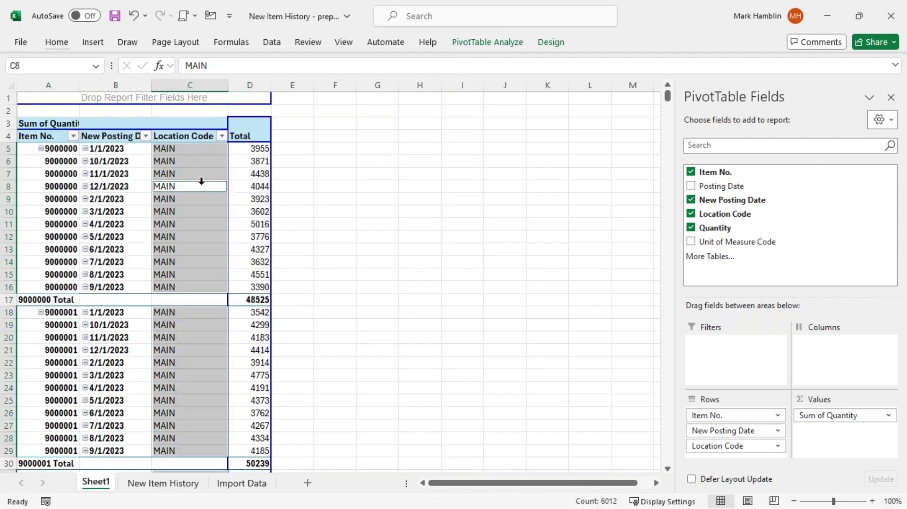
pyautogui.press('Up')
pyautogui.press('Up')
pyautogui.press('Up')
pyautogui.press('Up')
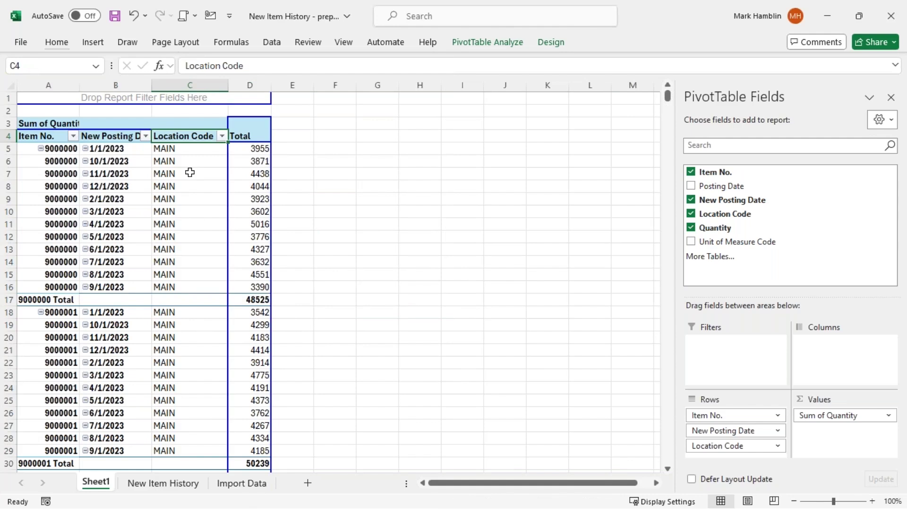
# Go to the first data row of the Import Data sheet and widen the New Posting Date column until its dates are readable
pyautogui.click(244, 487)
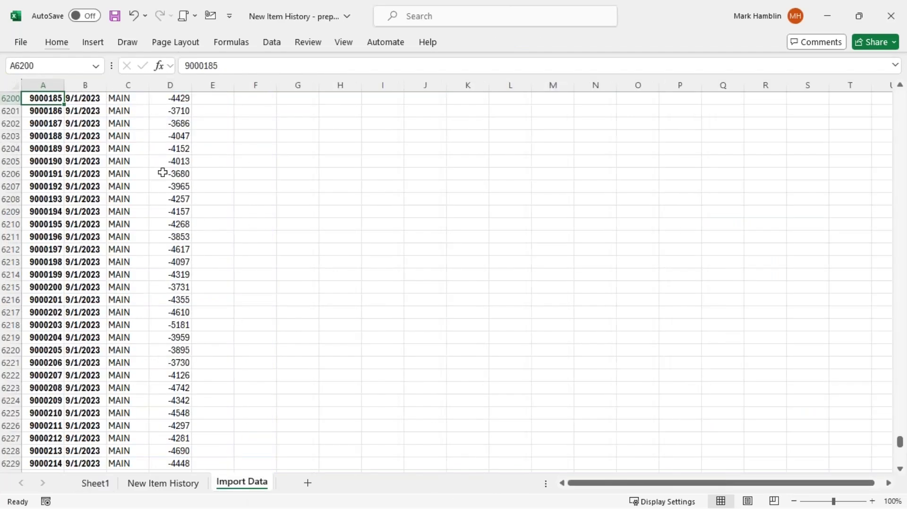
pyautogui.scroll(8, 141, 160)
pyautogui.click(172, 111)
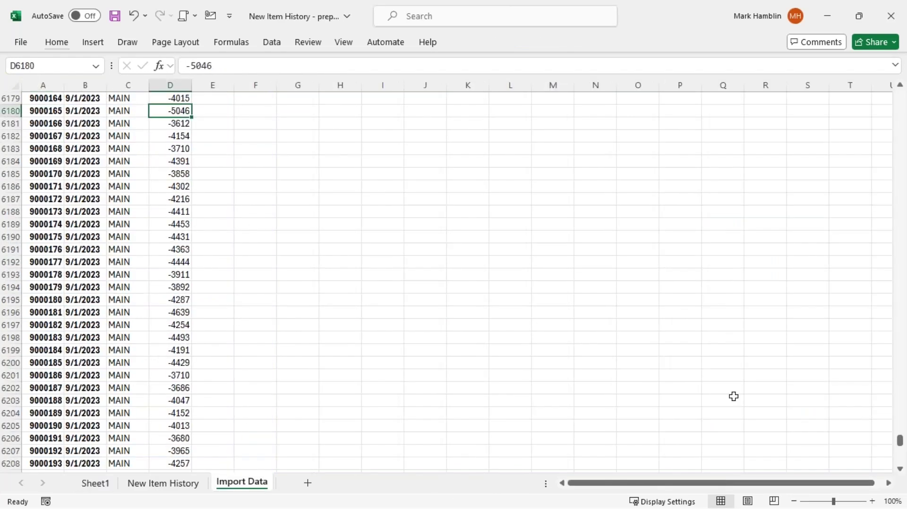
pyautogui.hotkey('ctrl', 'Up')
pyautogui.press('Down')
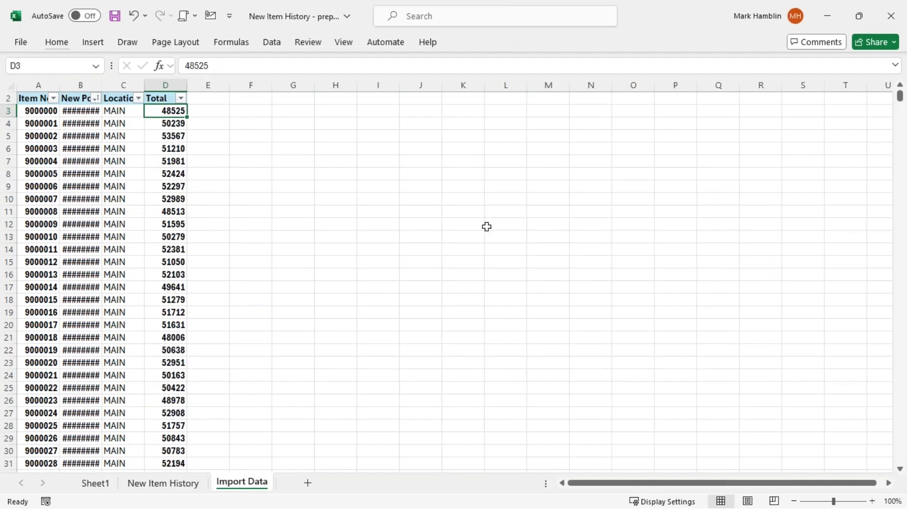
pyautogui.moveTo(102, 85); pyautogui.dragTo(124, 86)
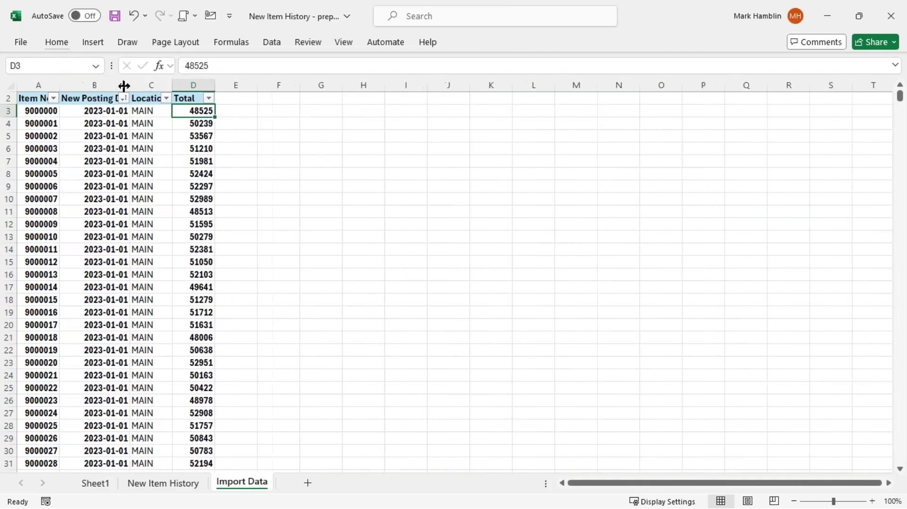
# On Sheet1, compare the total of item 9000000 with the sum of its twelve monthly quantities
pyautogui.click(96, 482)
pyautogui.click(246, 303)
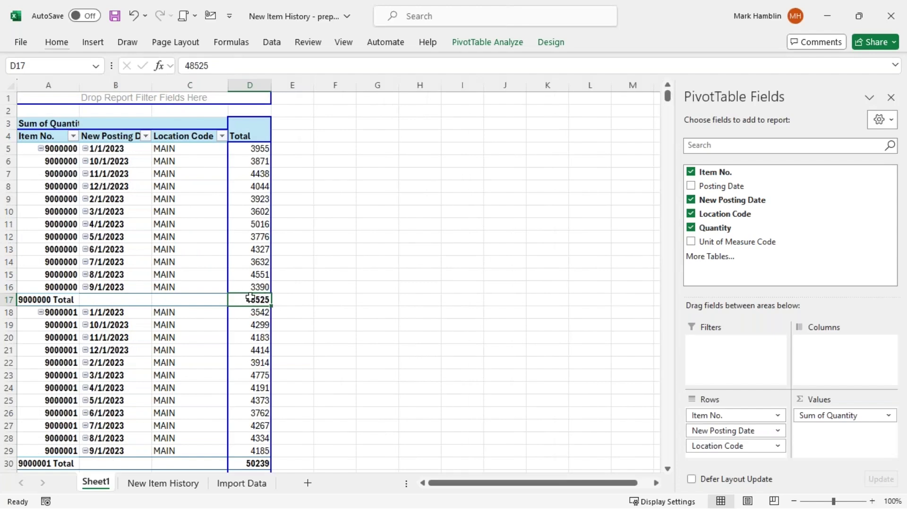
pyautogui.press('Up')
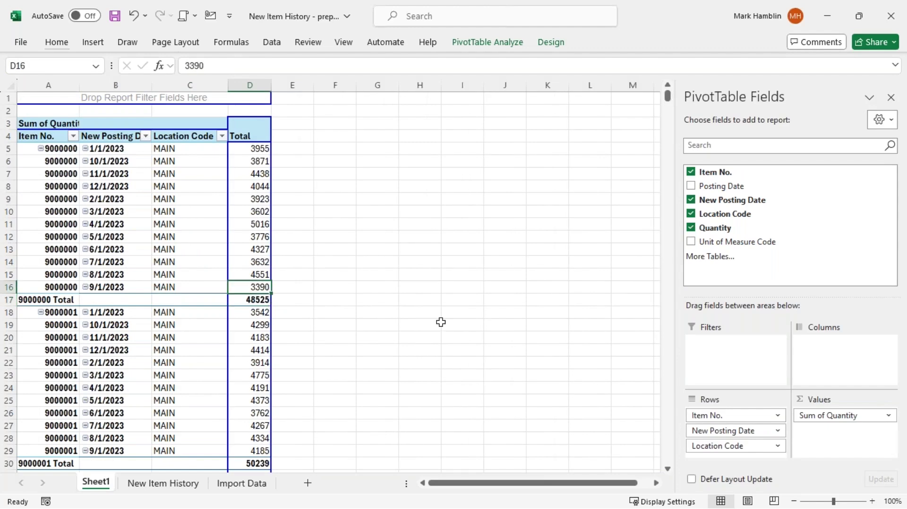
pyautogui.hotkey('shift', 'Up')
pyautogui.hotkey('shift', 'Up')
pyautogui.hotkey('shift', 'Up')
pyautogui.hotkey('shift', 'Up')
pyautogui.hotkey('shift', 'Up')
pyautogui.hotkey('shift', 'Up')
pyautogui.hotkey('shift', 'Up')
pyautogui.hotkey('shift', 'Up')
pyautogui.hotkey('shift', 'Up')
pyautogui.hotkey('shift', 'Up')
pyautogui.hotkey('shift', 'Up')
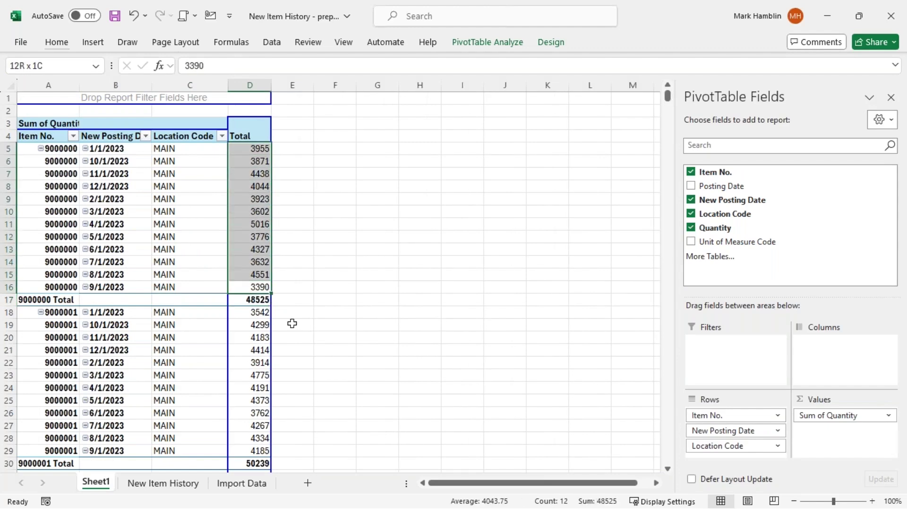
pyautogui.click(261, 299)
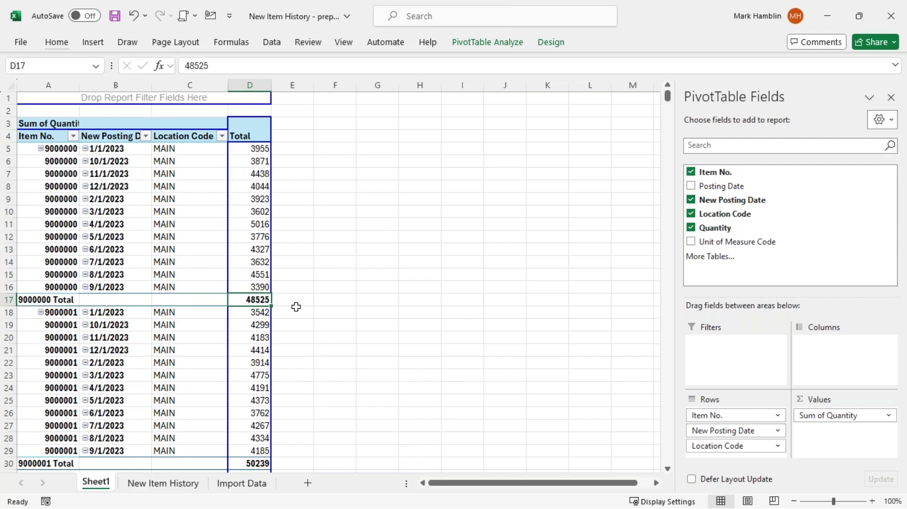
# Page through the Import Data sheet from the positive item totals down to the negative monthly quantities
pyautogui.click(260, 491)
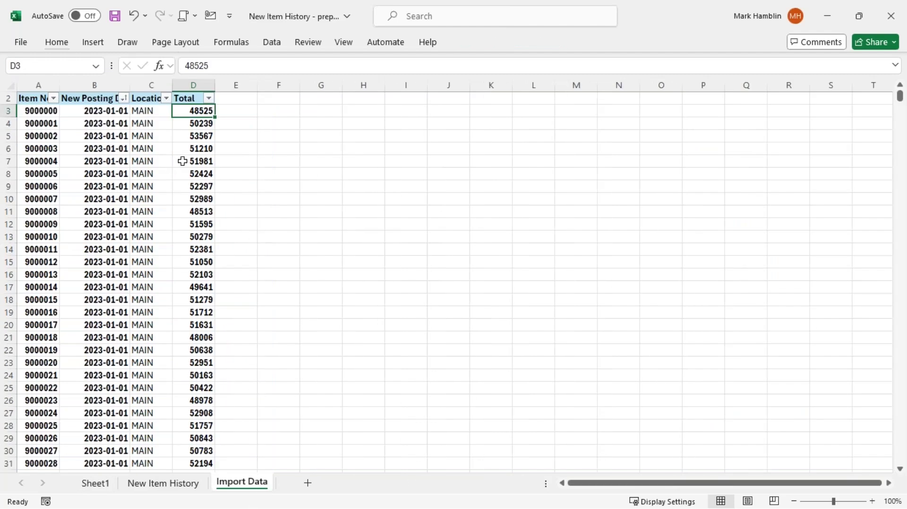
pyautogui.scroll(1, 184, 161)
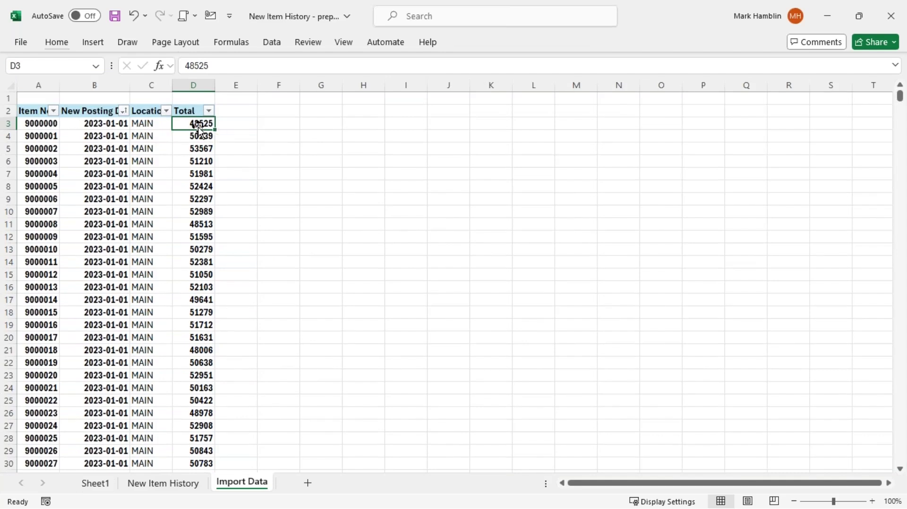
pyautogui.scroll(-11, 199, 127)
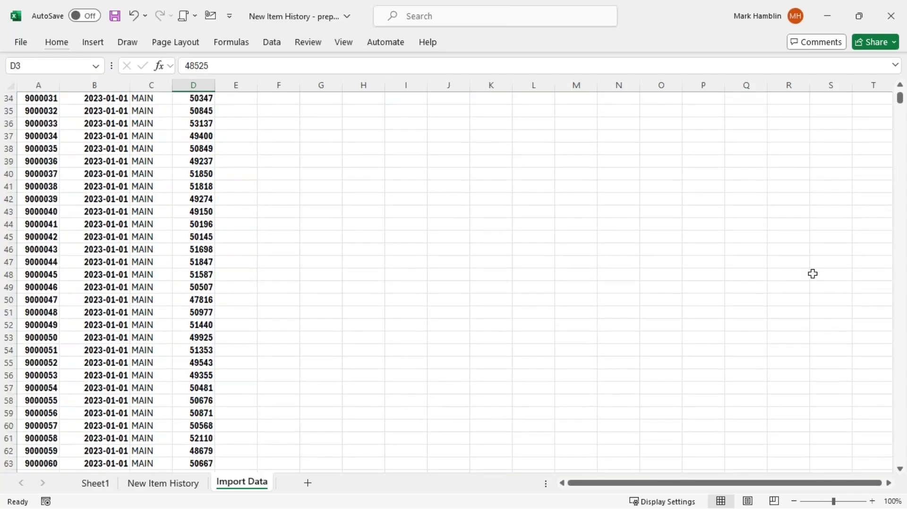
pyautogui.scroll(-6, 336, 441)
pyautogui.click(212, 388)
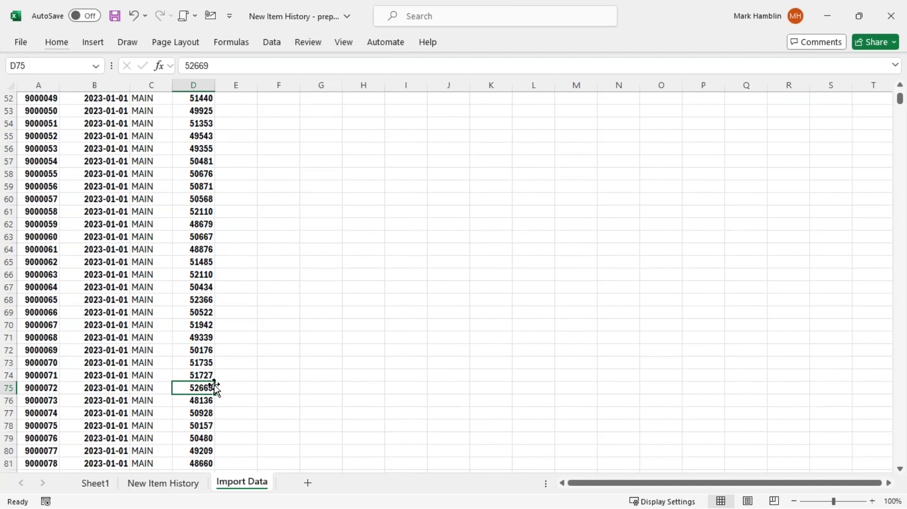
pyautogui.press('pagedown')
pyautogui.press('pagedown')
pyautogui.press('pagedown')
pyautogui.press('pagedown')
pyautogui.press('pagedown')
pyautogui.press('pagedown')
pyautogui.press('pagedown')
pyautogui.press('pagedown')
pyautogui.press('pagedown')
pyautogui.press('pagedown')
pyautogui.press('pagedown')
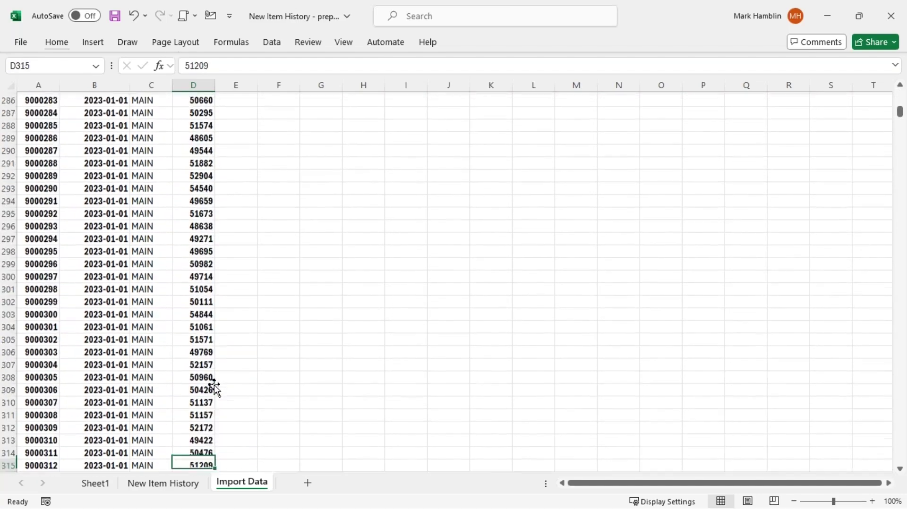
pyautogui.press('pagedown')
pyautogui.press('pagedown')
pyautogui.press('pagedown')
pyautogui.press('pagedown')
pyautogui.press('pagedown')
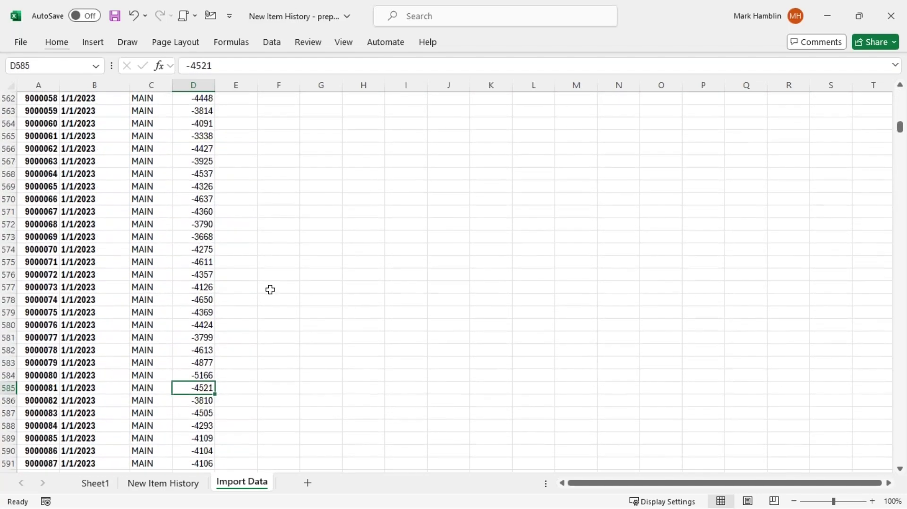
# Check the item number, posting date and quantity in the negative row for item 9000070, and return to cell A1
pyautogui.click(208, 245)
pyautogui.click(47, 250)
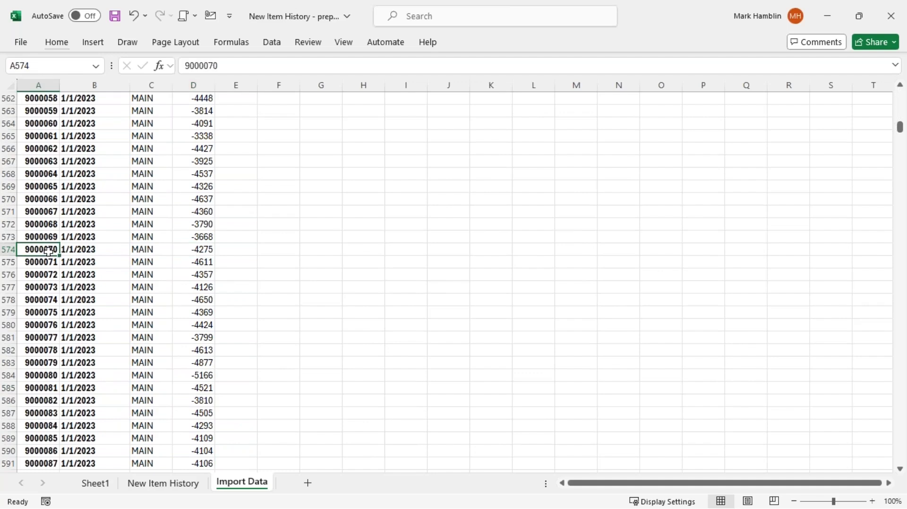
pyautogui.click(96, 252)
pyautogui.click(197, 251)
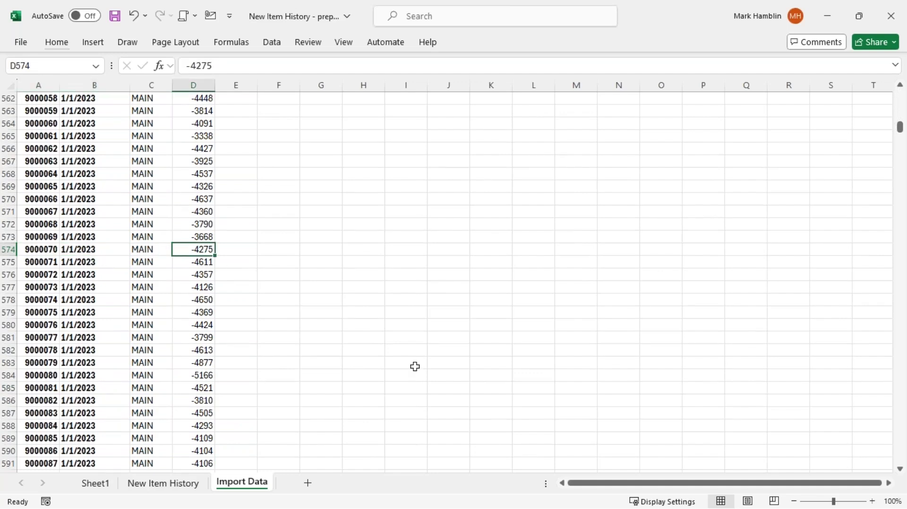
pyautogui.click(42, 246)
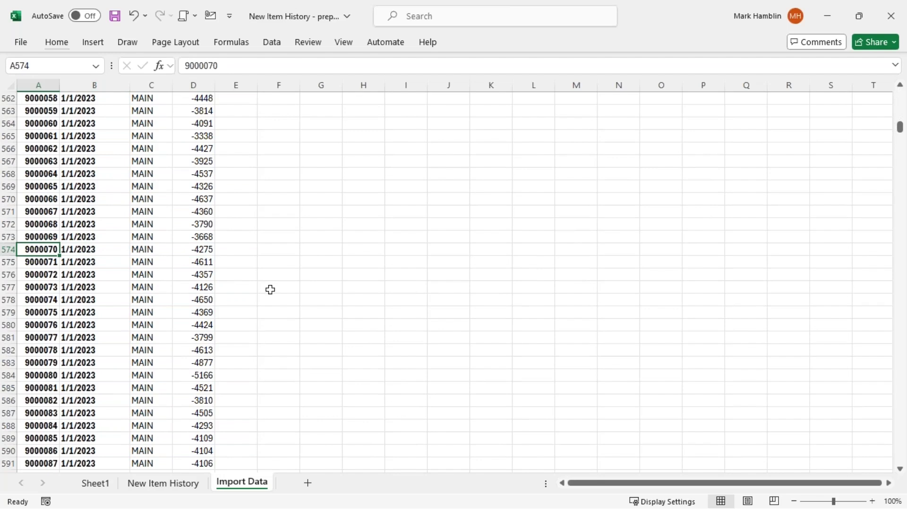
pyautogui.scroll(6, 270, 290)
pyautogui.hotkey('ctrl', 'Home')
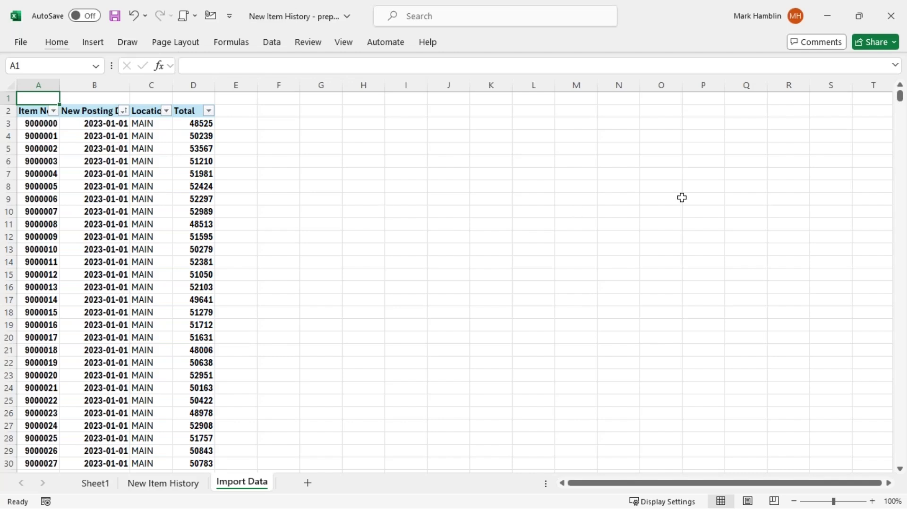
# Open New Item Opening Balance Data.txt from the IEPT folder in Notepad++ and check its table ID and column header lines
pyautogui.hotkey('alt', 'Tab')
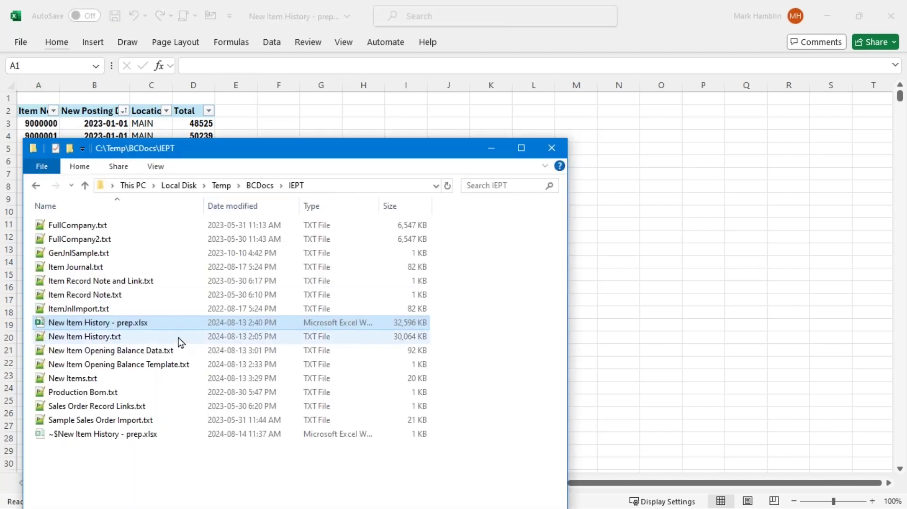
pyautogui.doubleClick(137, 350)
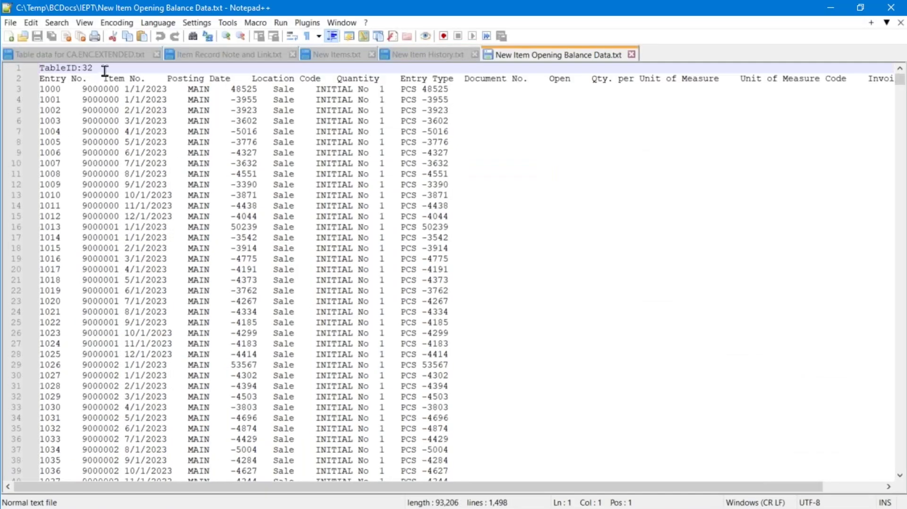
pyautogui.moveTo(105, 69); pyautogui.dragTo(84, 69)
pyautogui.click(87, 68)
pyautogui.press('Left')
pyautogui.press('Down')
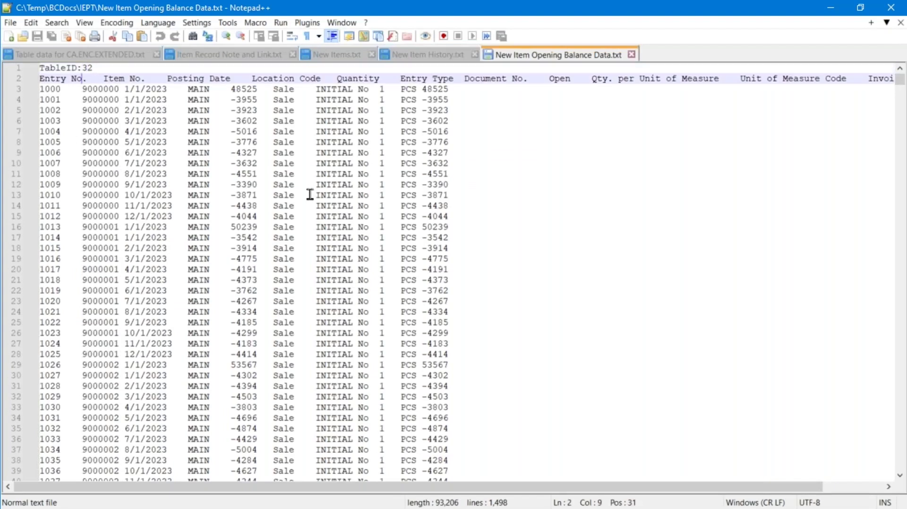
# Examine the Entry No. value at the start of the first data row and how the numbering continues below
pyautogui.press('Down')
pyautogui.hotkey('shift', 'Home')
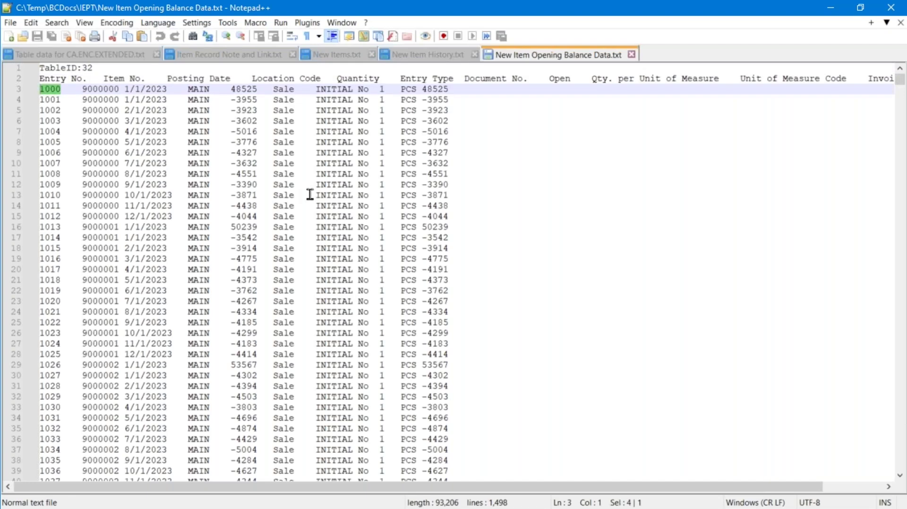
pyautogui.press('Up')
pyautogui.press('Down')
pyautogui.hotkey('shift', 'Right')
pyautogui.hotkey('shift', 'Right')
pyautogui.hotkey('shift', 'Right')
pyautogui.hotkey('shift', 'Right')
pyautogui.press('Home')
pyautogui.hotkey('shift', 'Left')
pyautogui.press('Down')
pyautogui.press('Up')
# Compare the positive opening quantity of item 9000000 with its twelve negative monthly rows
pyautogui.moveTo(231, 90); pyautogui.dragTo(271, 91)
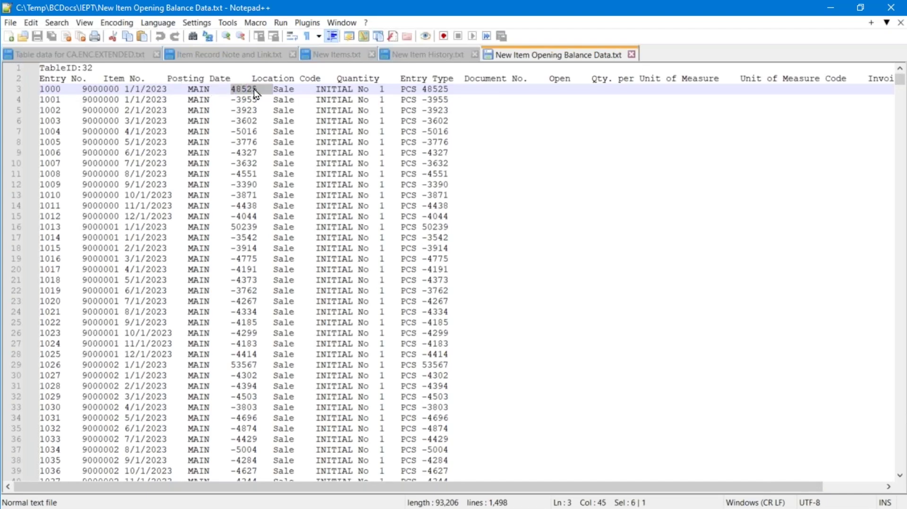
pyautogui.click(243, 90)
pyautogui.click(254, 100)
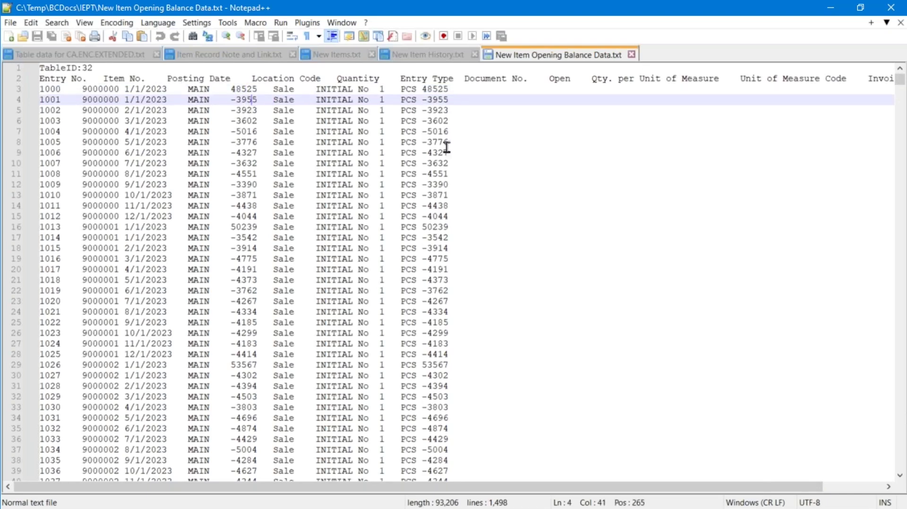
pyautogui.hotkey('shift', 'Down')
pyautogui.hotkey('shift', 'Down')
pyautogui.hotkey('shift', 'Down')
pyautogui.hotkey('shift', 'Down')
pyautogui.hotkey('shift', 'Down')
pyautogui.hotkey('shift', 'Down')
pyautogui.hotkey('shift', 'Down')
pyautogui.hotkey('shift', 'Down')
pyautogui.hotkey('shift', 'Down')
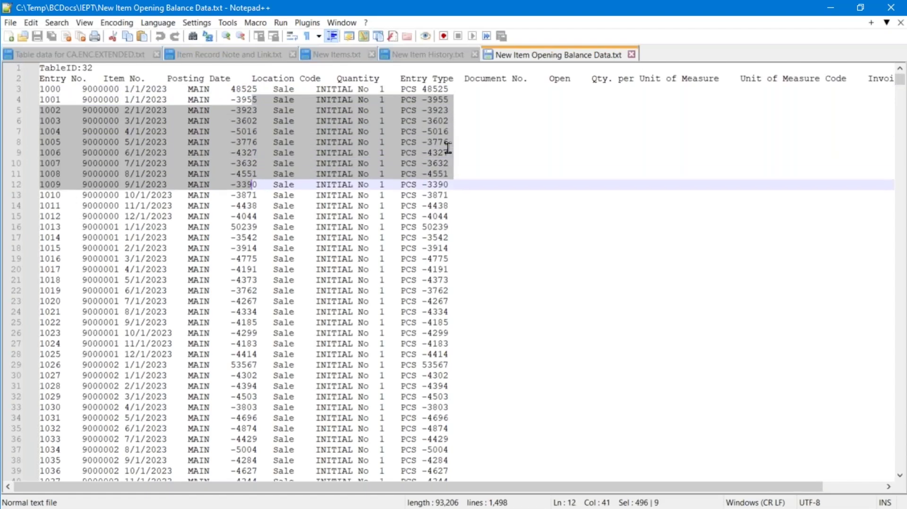
pyautogui.hotkey('shift', 'Down')
pyautogui.hotkey('shift', 'Down')
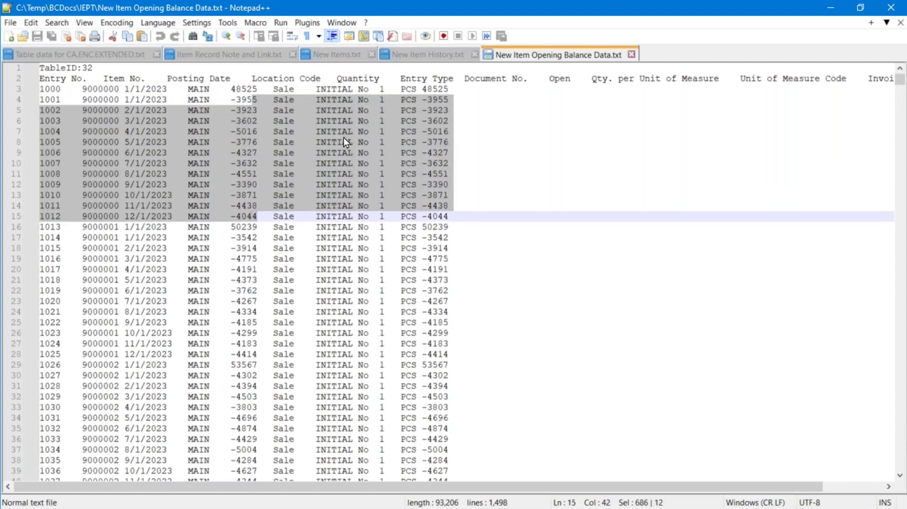
# Compare the Quantity and Invoiced Quantity values in the rows of item 9000000, matching them to the column headers
pyautogui.click(110, 167)
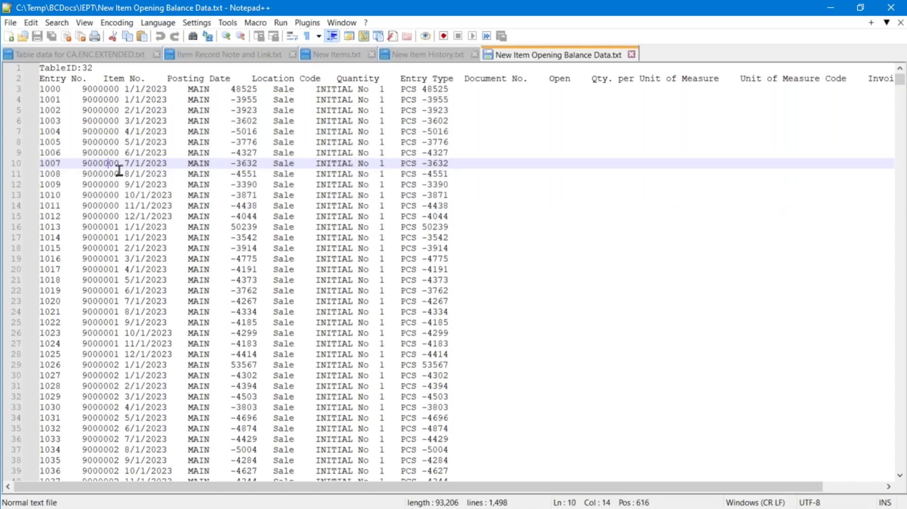
pyautogui.click(234, 98)
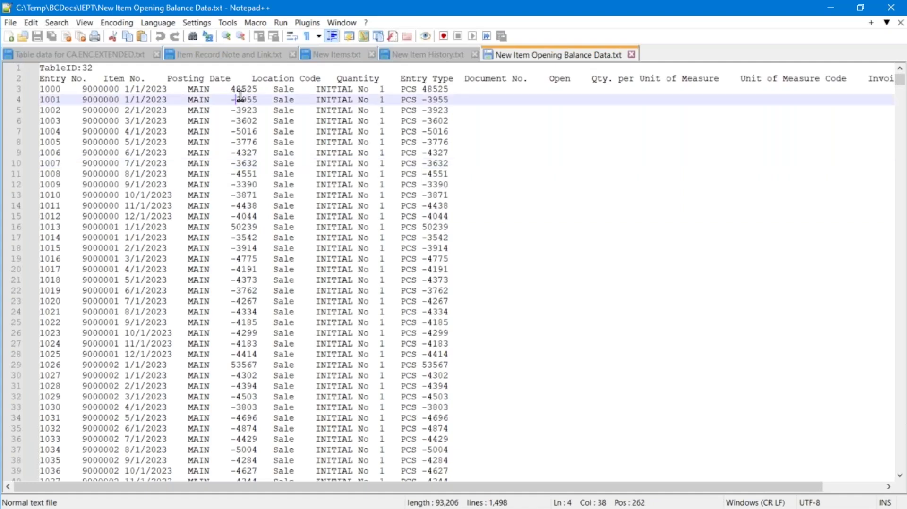
pyautogui.click(440, 89)
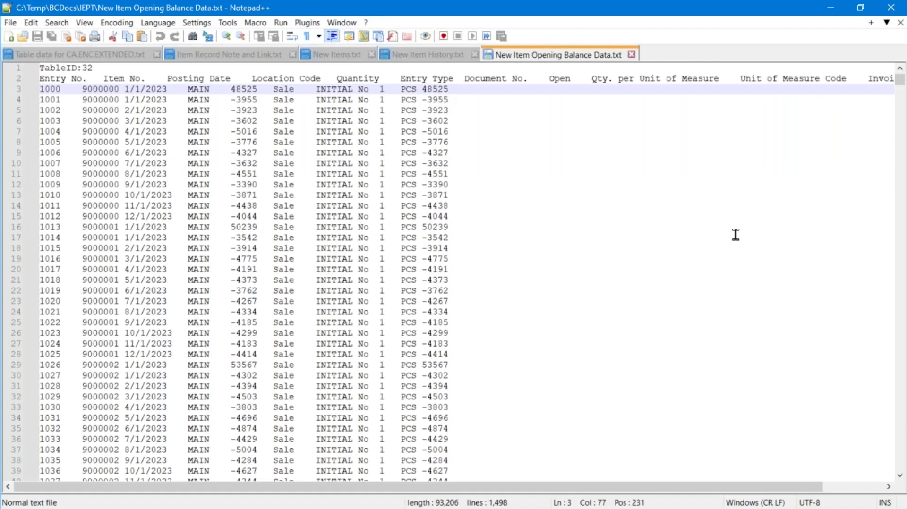
pyautogui.press('Up')
pyautogui.press('Down')
pyautogui.press('Up')
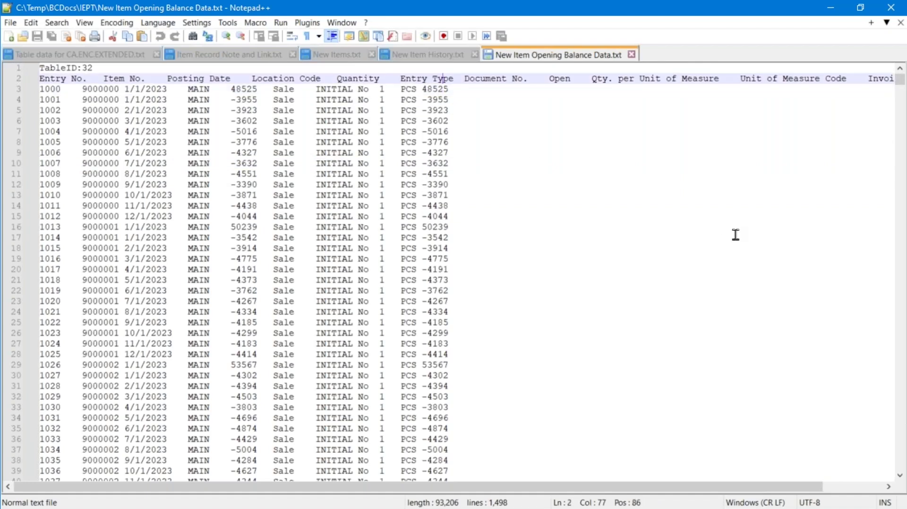
pyautogui.press('Down')
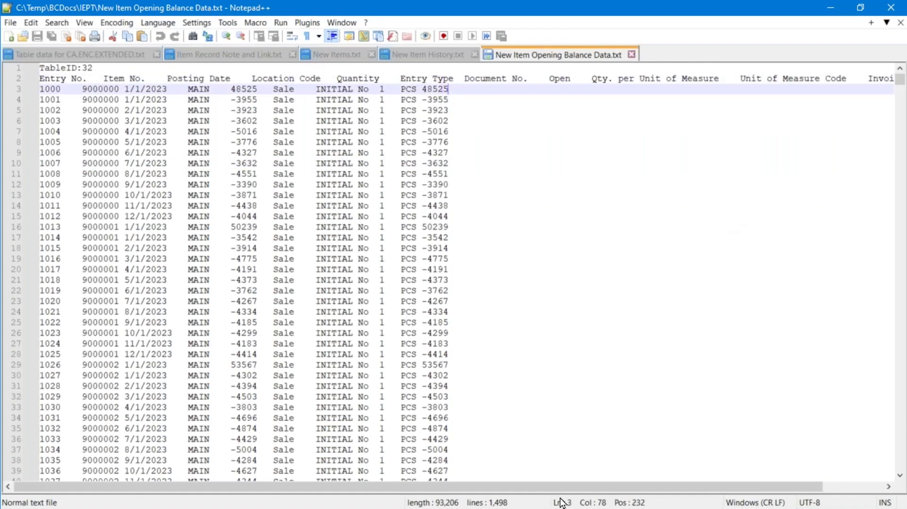
pyautogui.click(571, 479)
pyautogui.moveTo(580, 487); pyautogui.dragTo(665, 489)
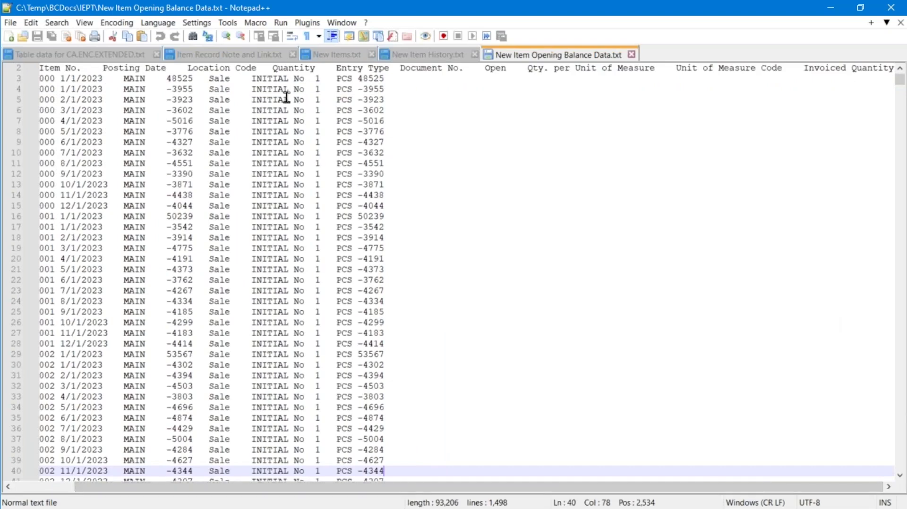
pyautogui.moveTo(166, 78); pyautogui.dragTo(193, 78)
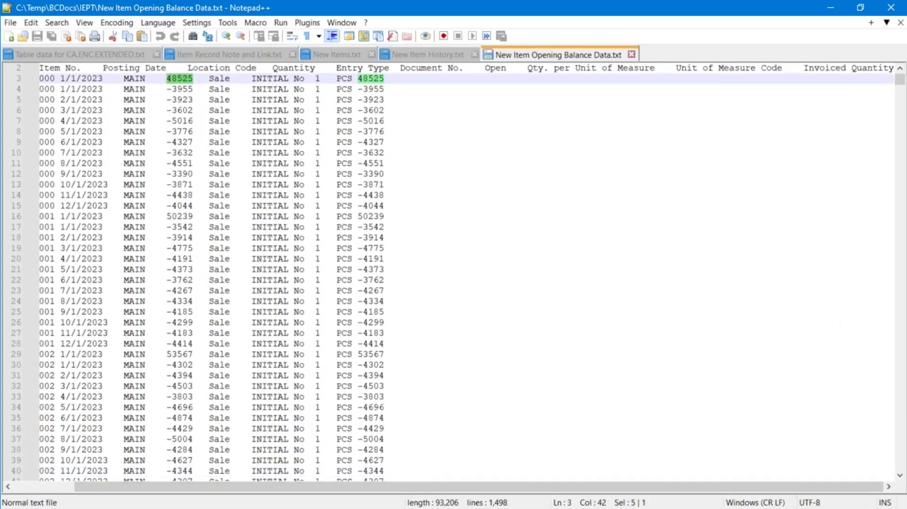
pyautogui.click(202, 131)
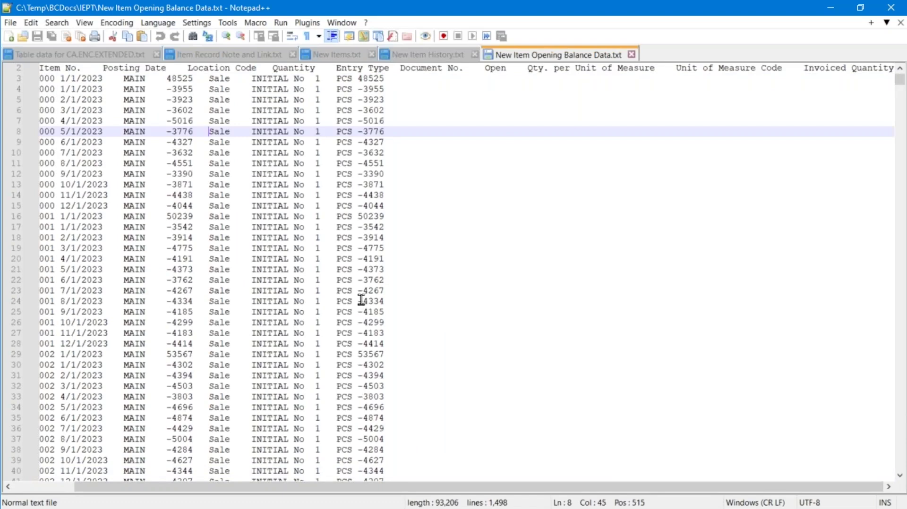
# Go to the end of the opening balance file and check the entry number of its last data row
pyautogui.hotkey('ctrl', 'End')
pyautogui.press('Up')
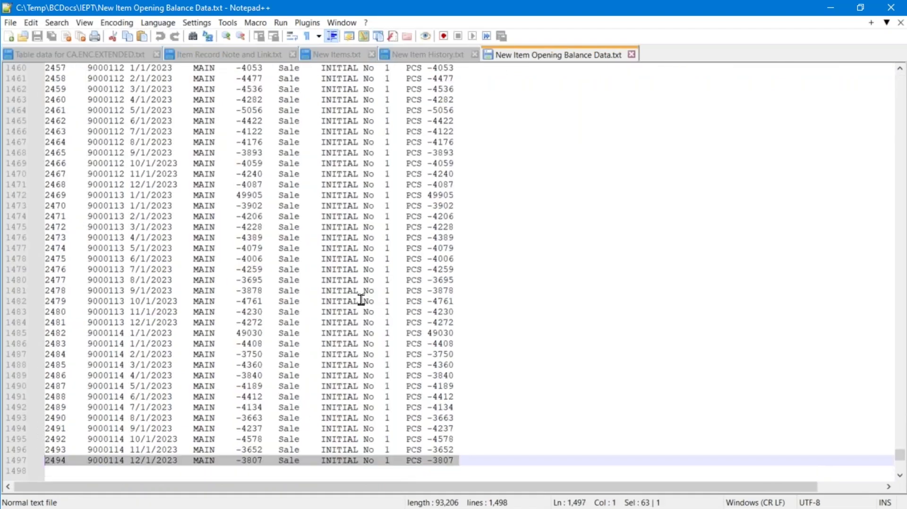
pyautogui.press('Up')
pyautogui.press('Down')
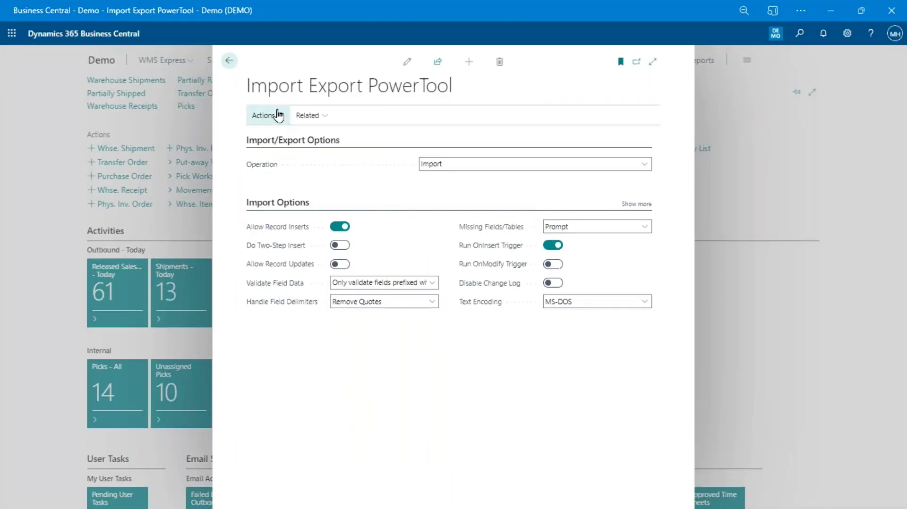
# In Business Central, import New Item Opening Balance Data.txt with the Import Export PowerTool and acknowledge the result
pyautogui.click(263, 115)
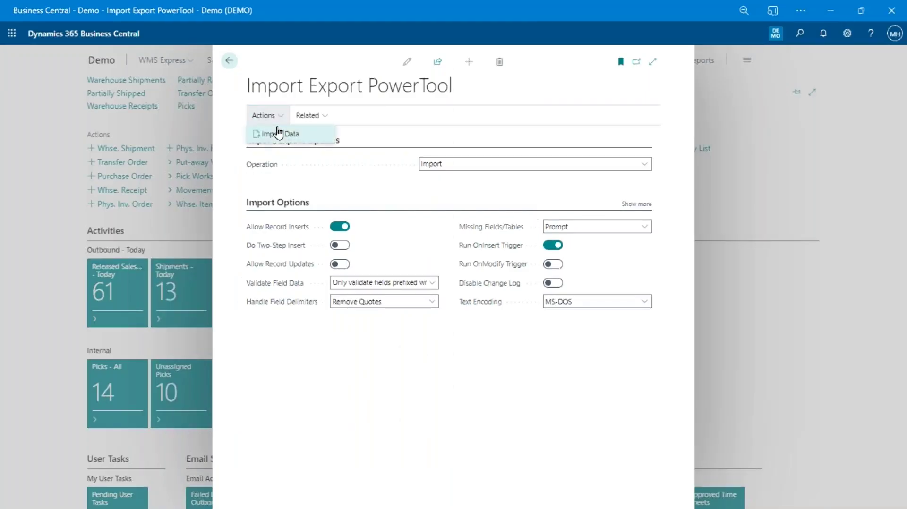
pyautogui.click(274, 128)
pyautogui.click(454, 286)
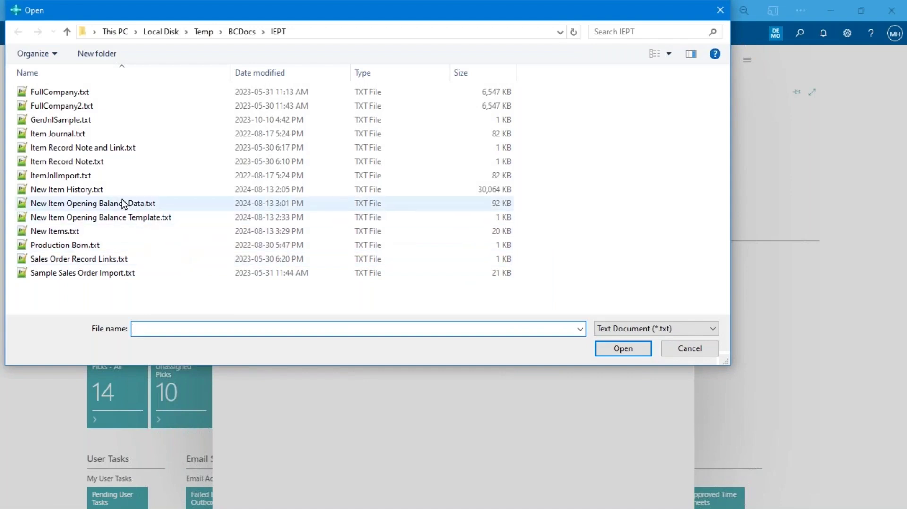
pyautogui.doubleClick(120, 203)
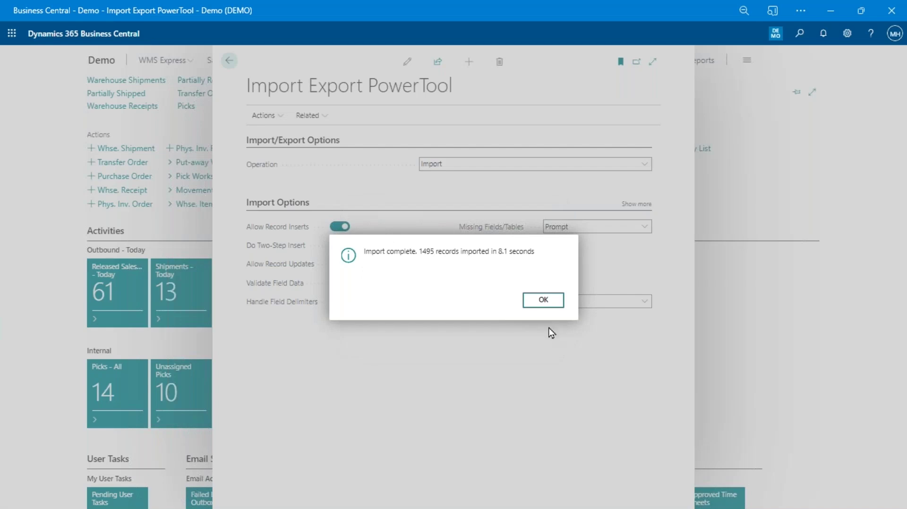
pyautogui.click(551, 306)
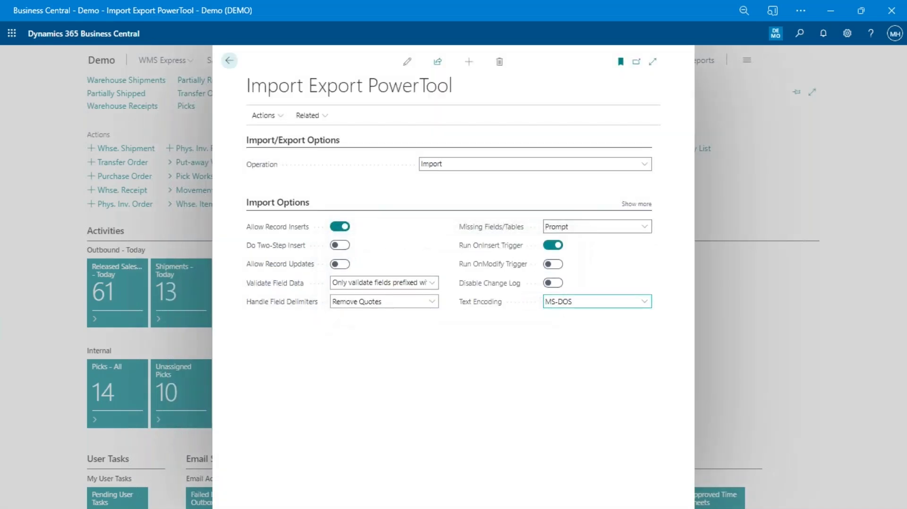
# Open the Items list and search it for item numbers containing 9000
pyautogui.hotkey('alt', 'q')
pyautogui.write('items')
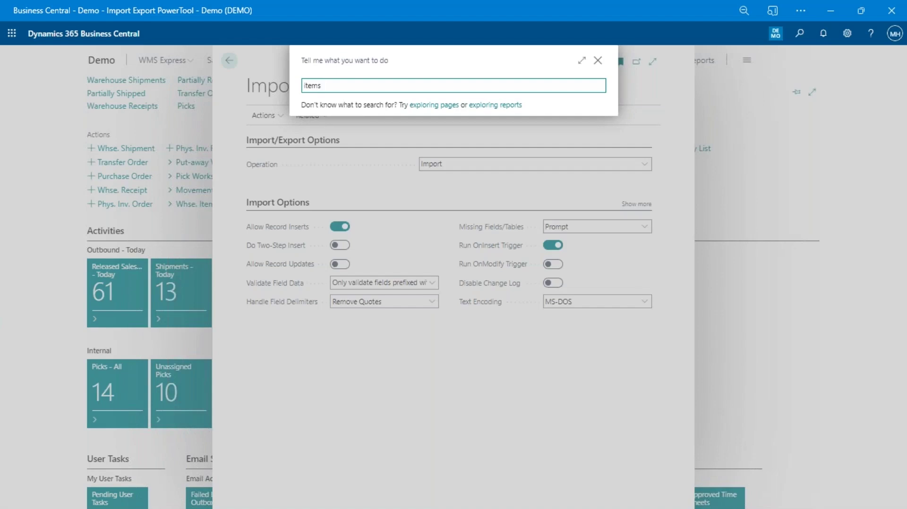
pyautogui.press('Return')
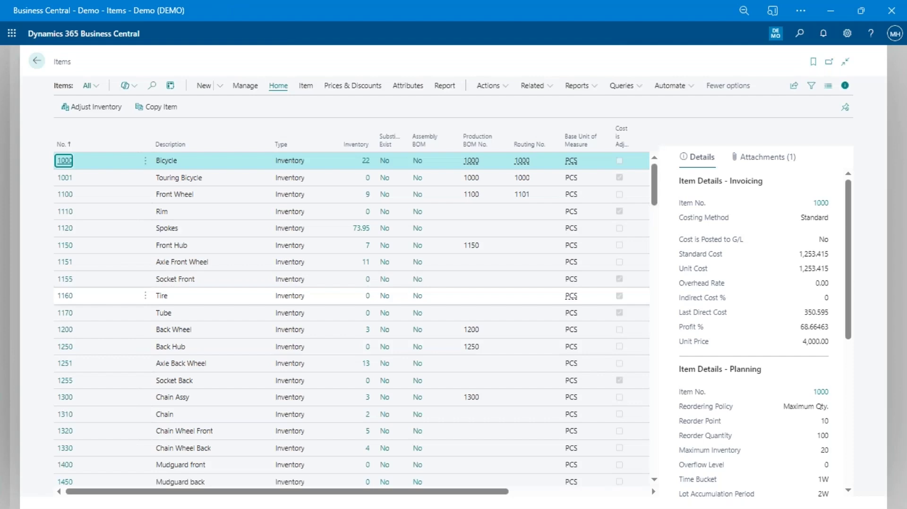
pyautogui.press('F3')
pyautogui.write('9000')
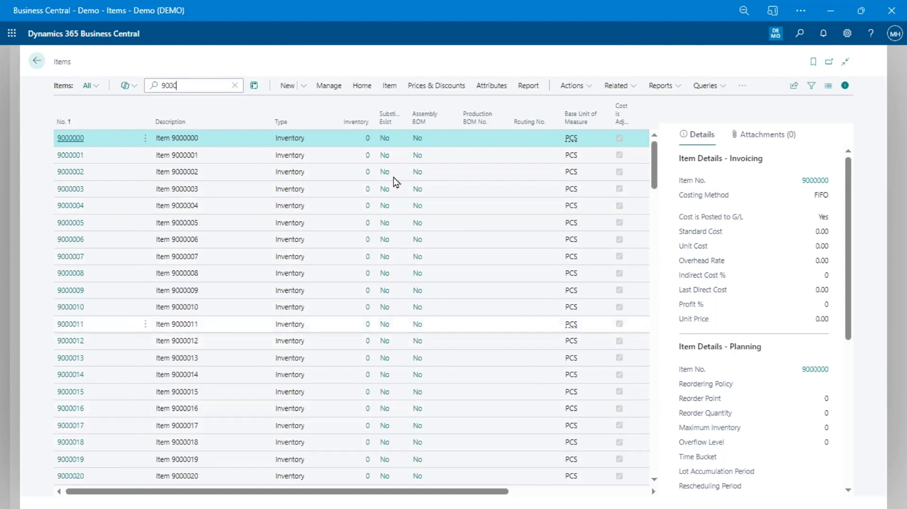
# Open the item ledger entries of item 9000001 and check their Entry No. column
pyautogui.click(370, 159)
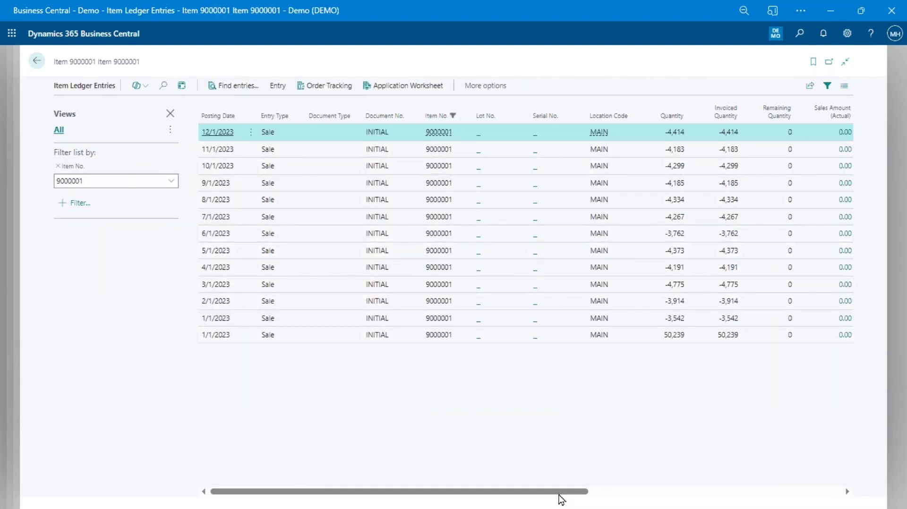
pyautogui.click(663, 490)
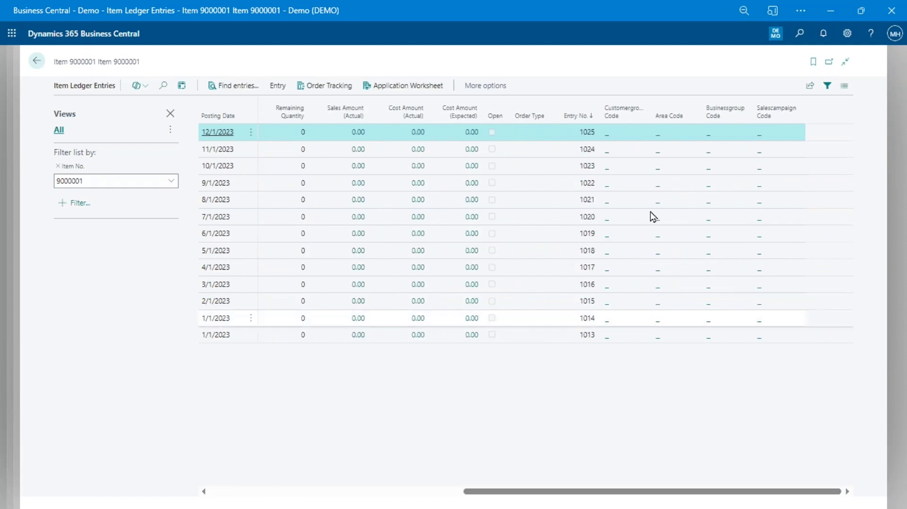
pyautogui.moveTo(591, 491); pyautogui.dragTo(93, 482)
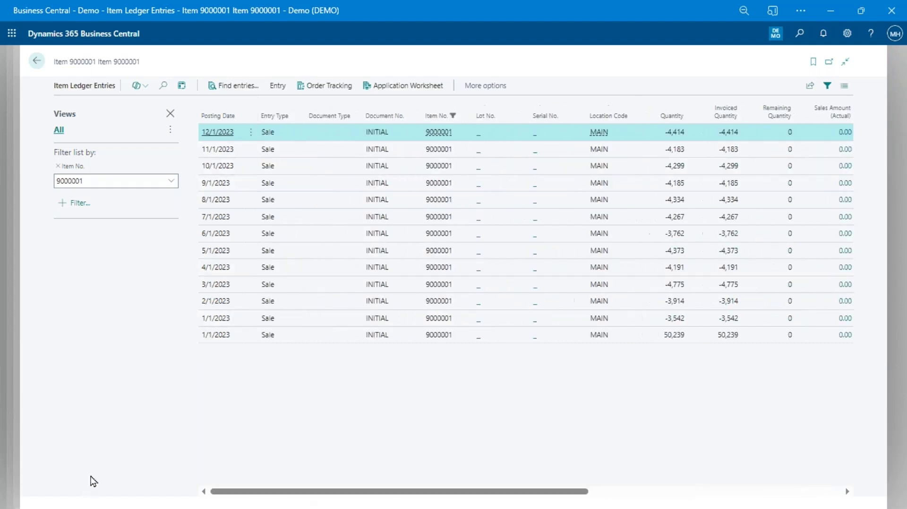
# Check the ledger entries of item 9000001 from the positive 1/1/2023 entry up to 12/1/2023, and return to the PowerTool
pyautogui.click(219, 338)
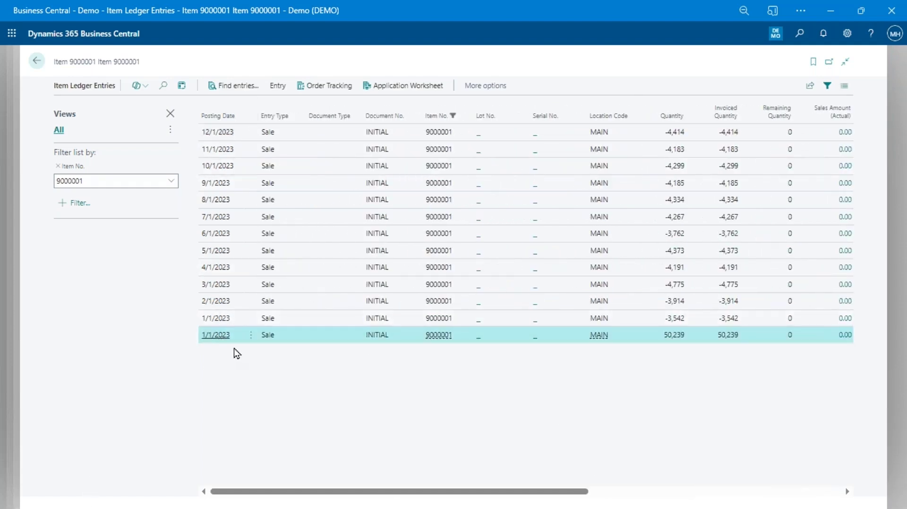
pyautogui.click(298, 324)
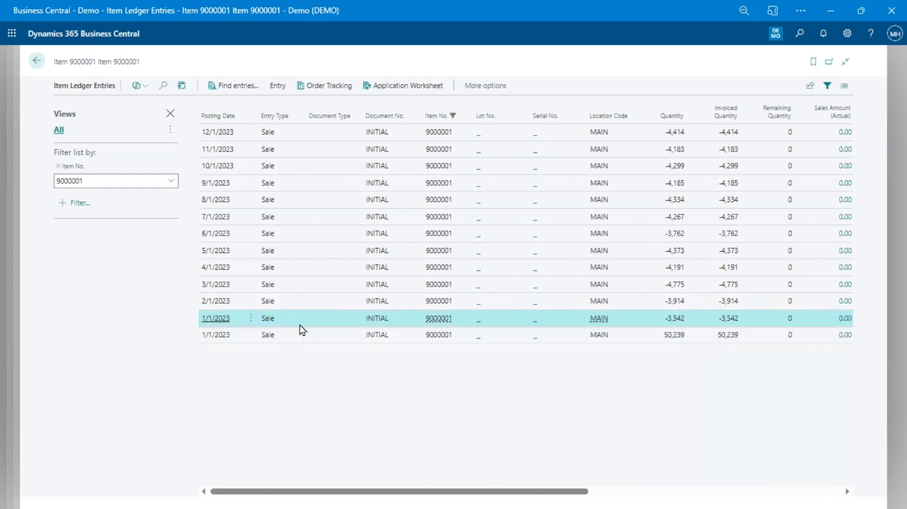
pyautogui.press('Up')
pyautogui.press('Up')
pyautogui.press('Up')
pyautogui.press('Up')
pyautogui.press('Up')
pyautogui.press('Up')
pyautogui.press('Up')
pyautogui.press('Up')
pyautogui.press('Up')
pyautogui.press('Up')
pyautogui.press('Up')
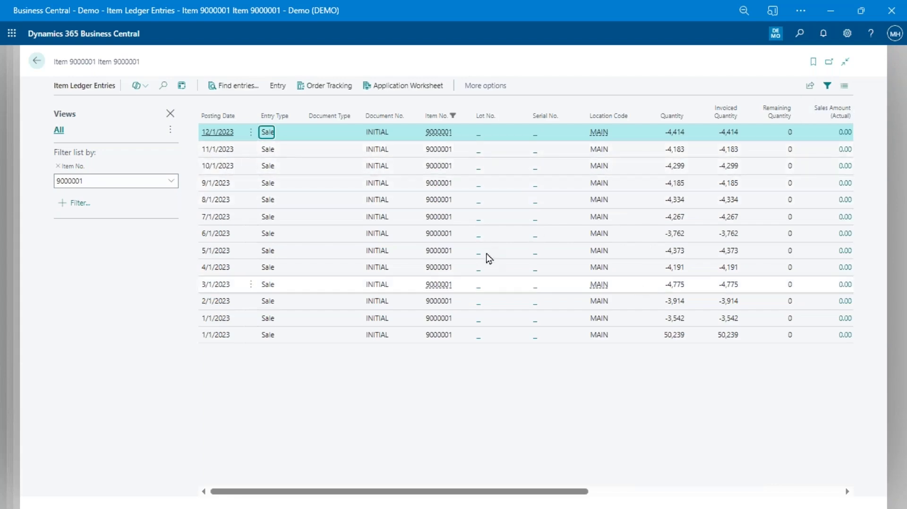
pyautogui.press('Escape')
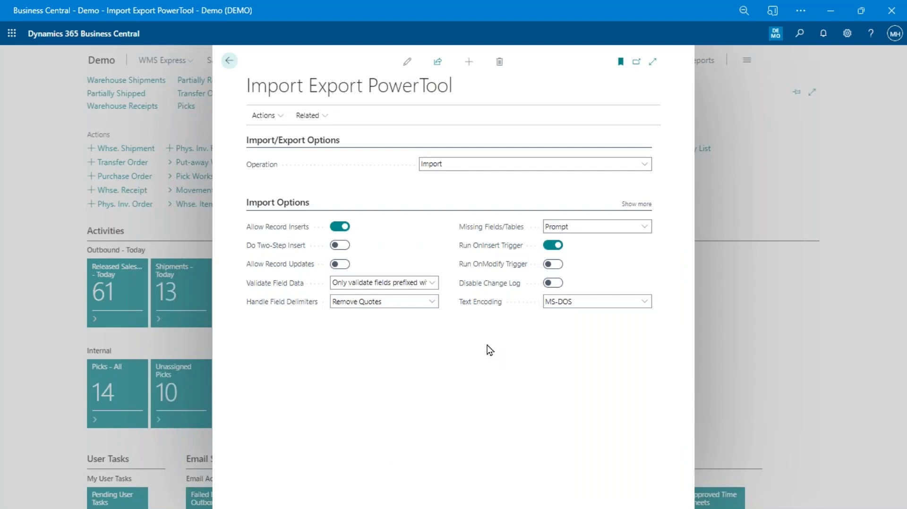
# Try to import Sales Order Record Links.txt with the Import Export PowerTool, and dismiss the messages
pyautogui.click(253, 116)
pyautogui.click(279, 137)
pyautogui.click(469, 287)
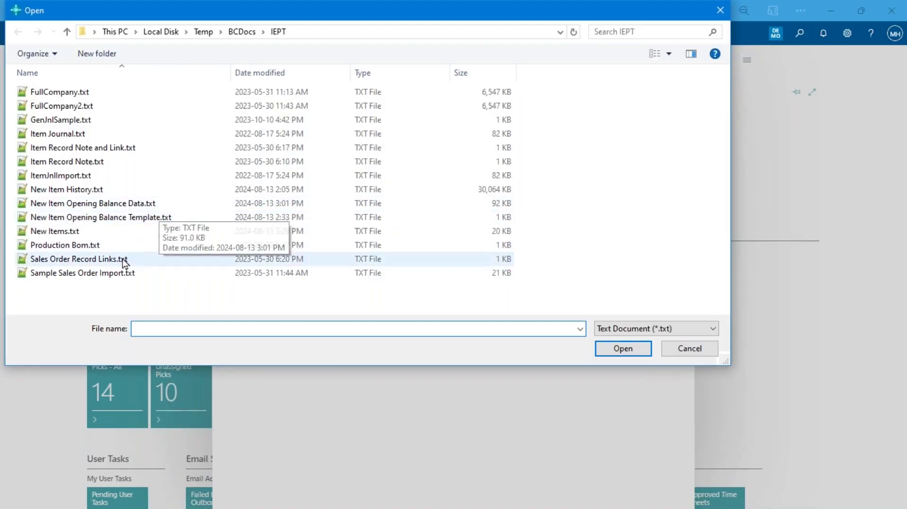
pyautogui.doubleClick(181, 259)
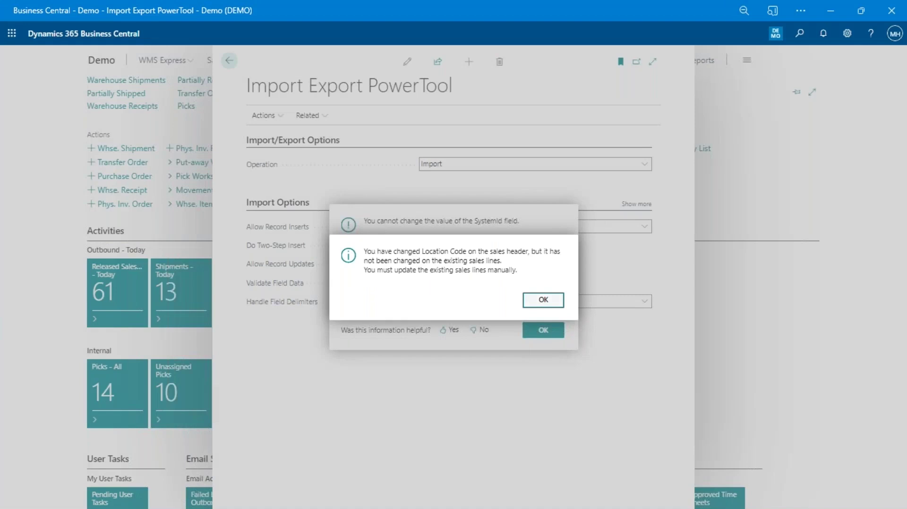
pyautogui.press('Return')
pyautogui.click(539, 322)
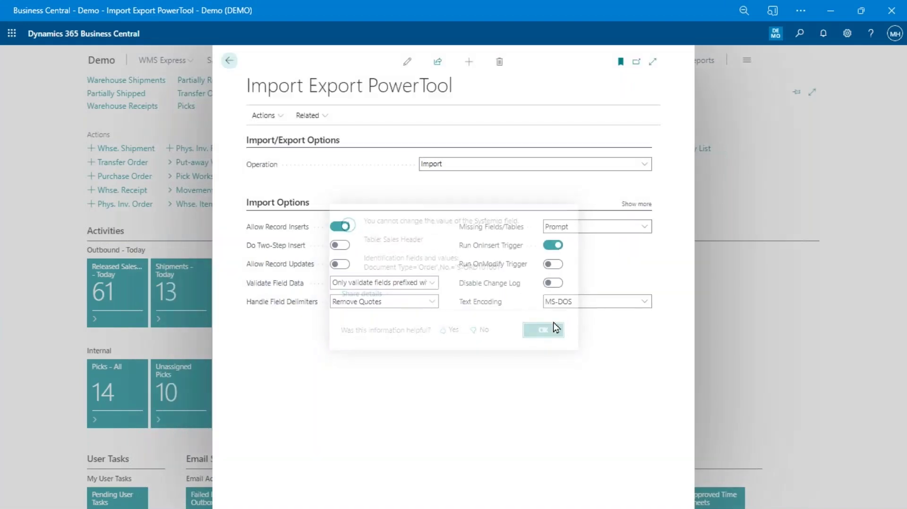
# Turn on Allow Record Updates, turn off Allow Record Inserts and Run OnInsert Trigger, and import Sales Order Record Links.txt
pyautogui.click(348, 261)
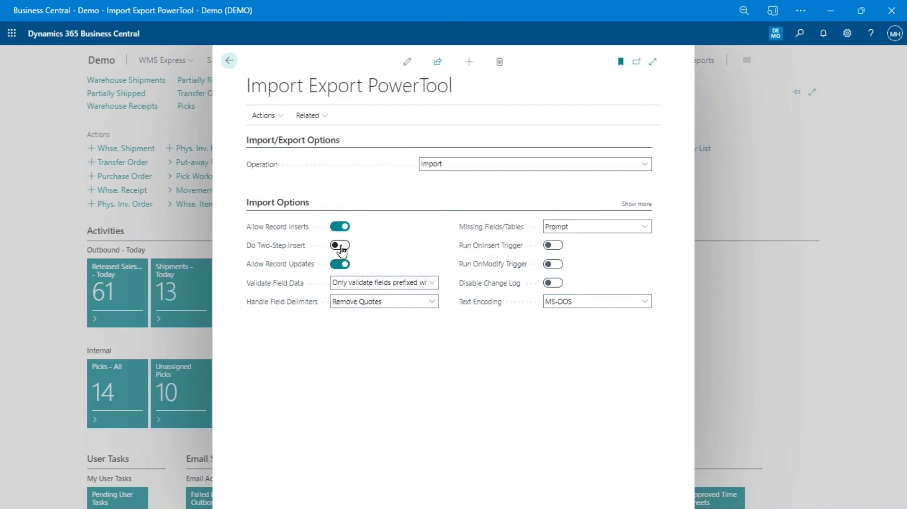
pyautogui.click(340, 226)
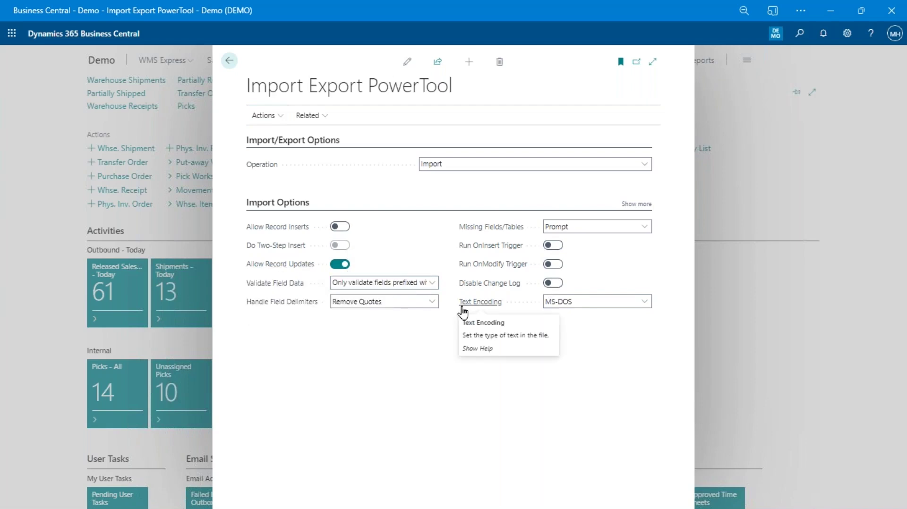
pyautogui.click(263, 116)
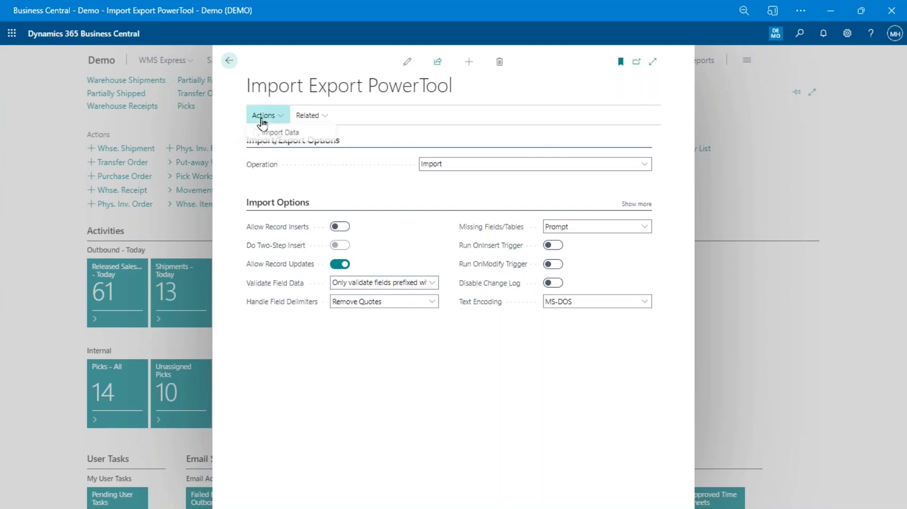
pyautogui.click(271, 136)
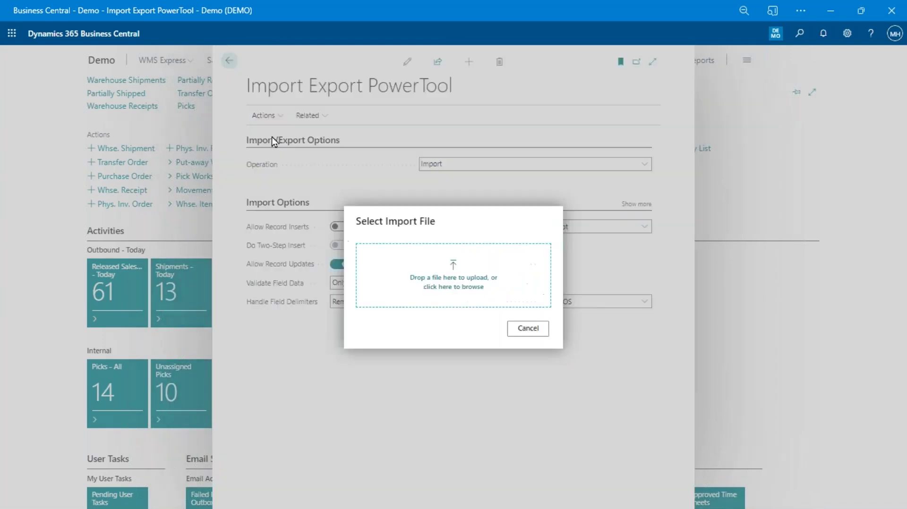
pyautogui.click(446, 286)
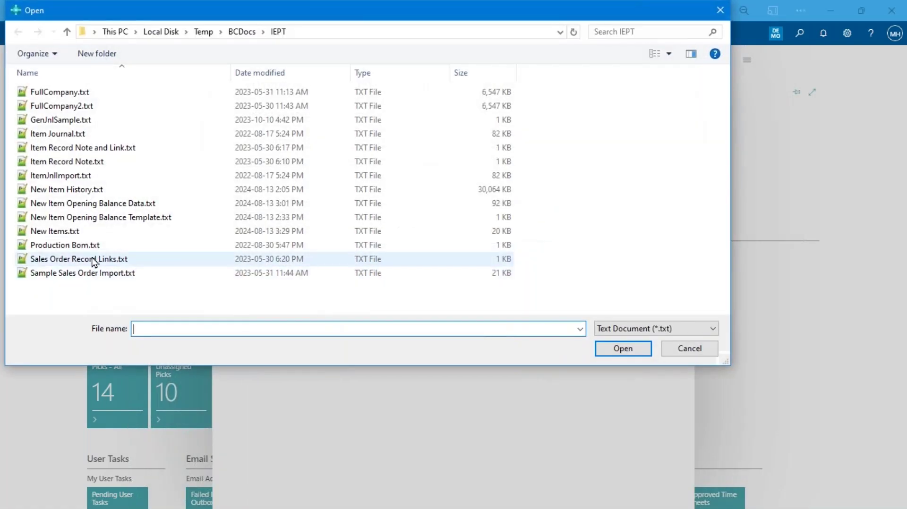
pyautogui.doubleClick(93, 259)
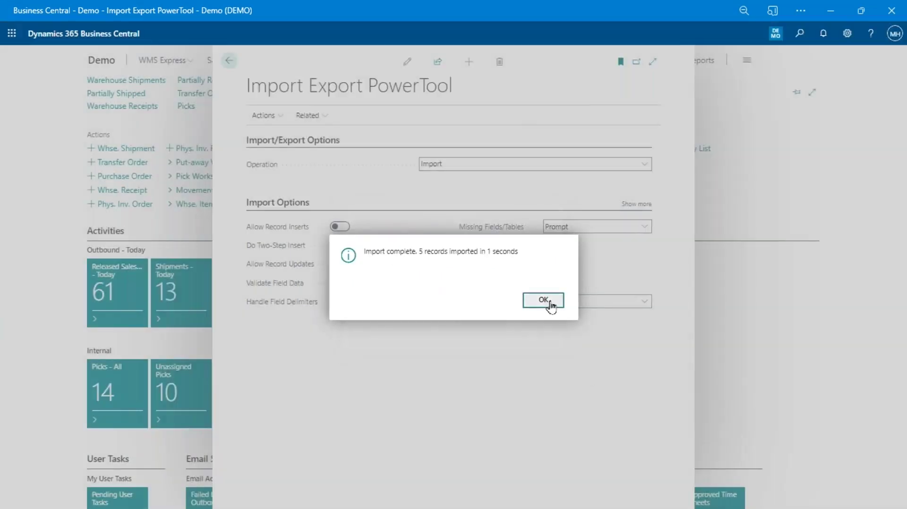
pyautogui.click(549, 303)
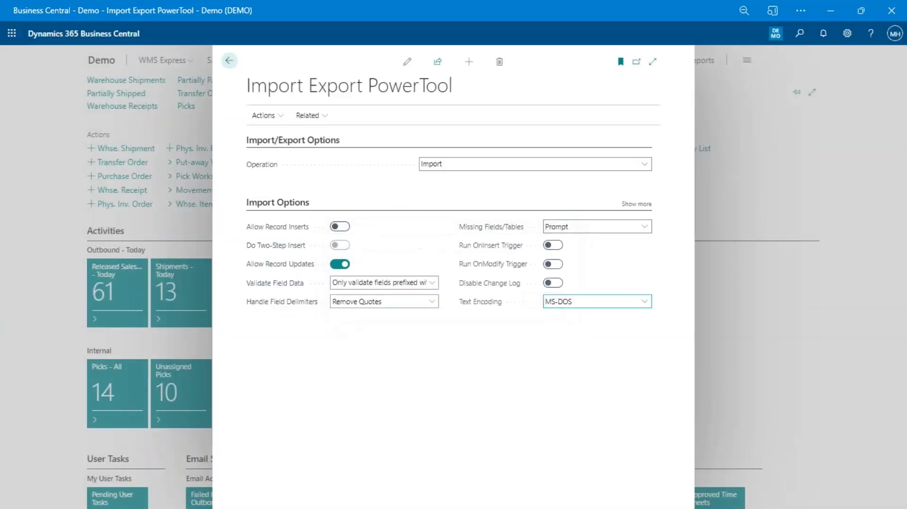
# Search the company data for s-ord100 and s-ord100*, and close the search page
pyautogui.hotkey('alt', 'q')
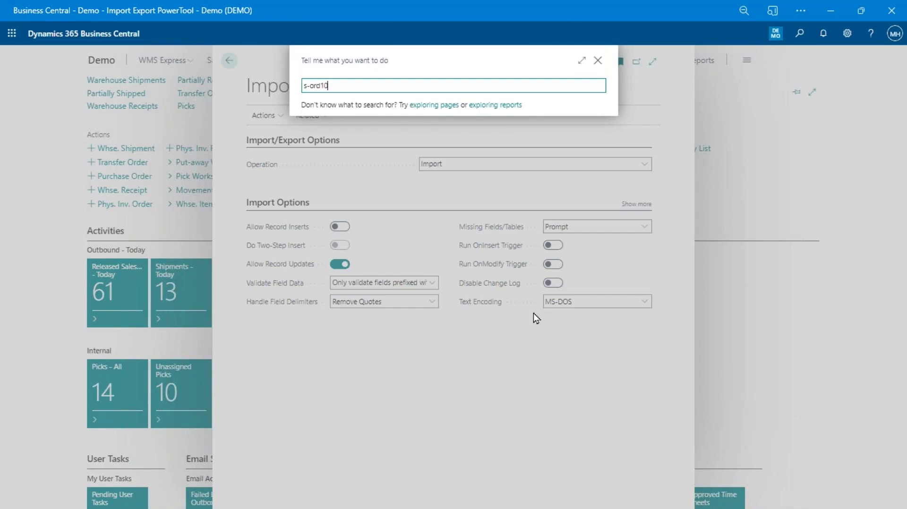
pyautogui.press('Down')
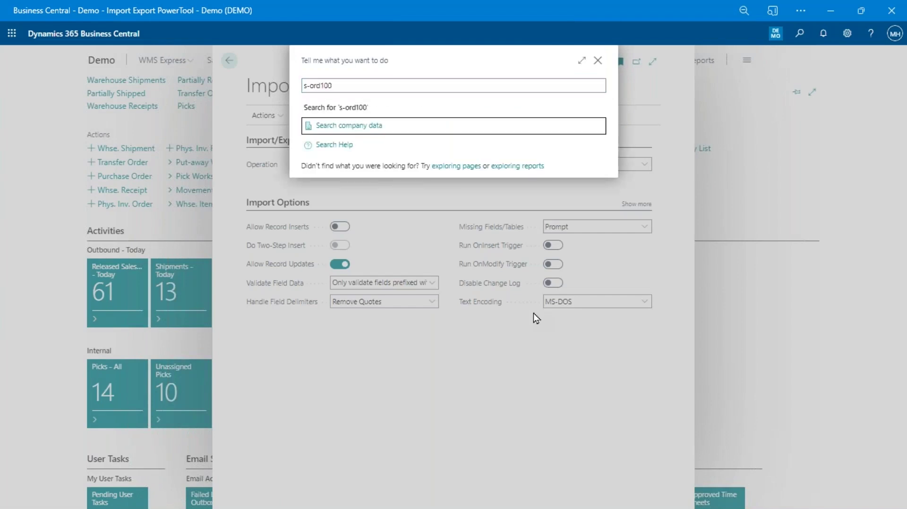
pyautogui.press('Return')
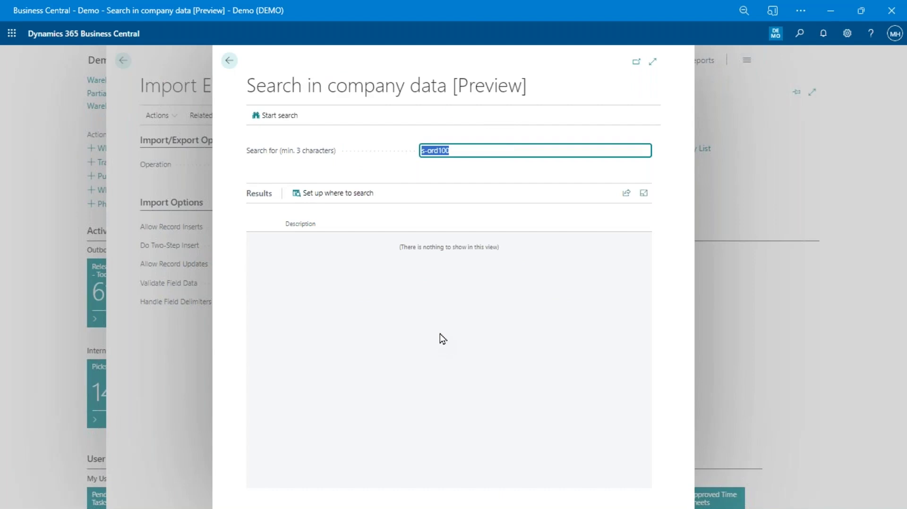
pyautogui.click(461, 150)
pyautogui.write('*')
pyautogui.press('Tab')
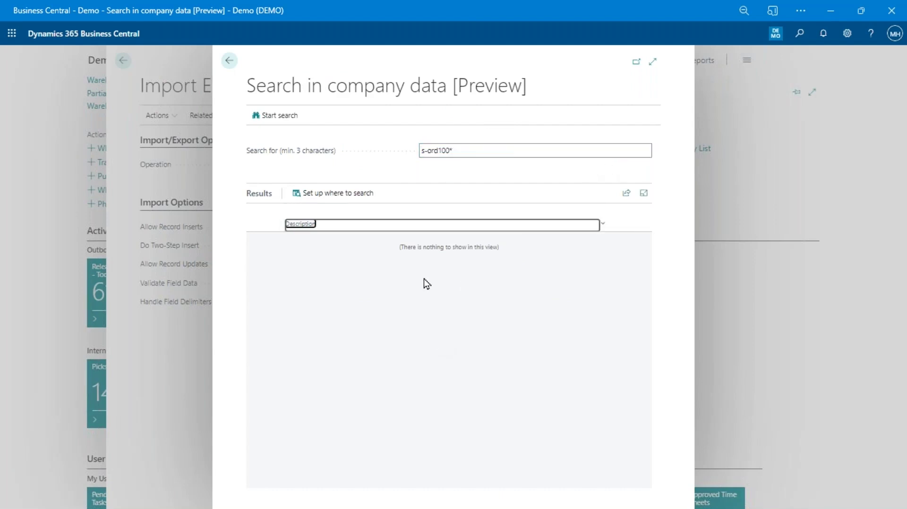
pyautogui.press('Escape')
# Open the Sales Orders list and search it for s-ord
pyautogui.hotkey('alt', 'q')
pyautogui.write('sales ord')
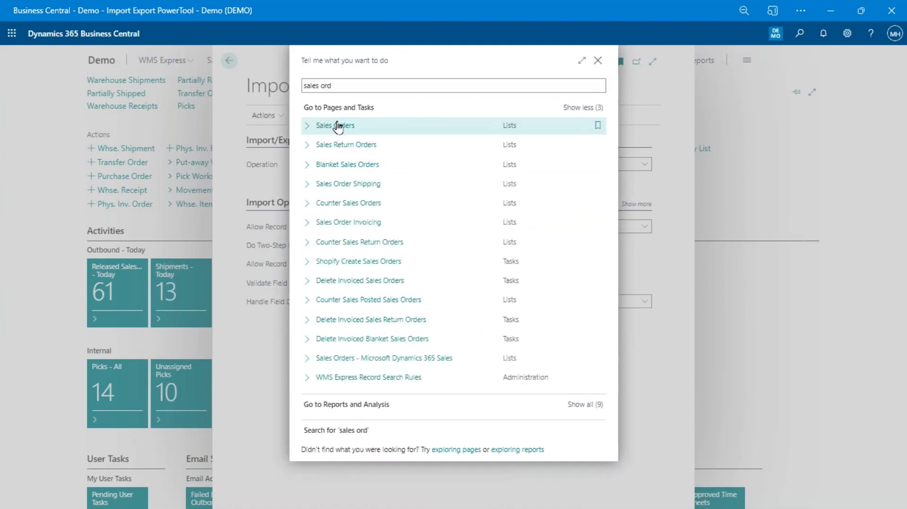
pyautogui.click(364, 132)
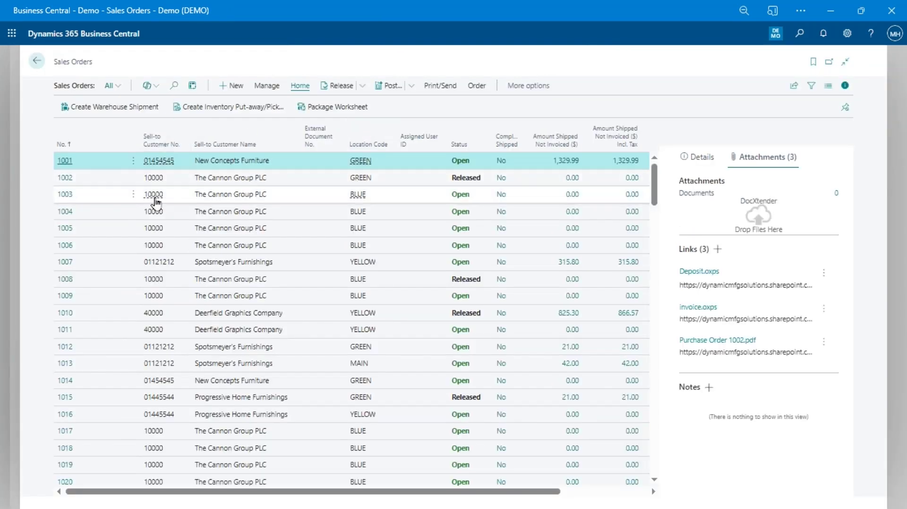
pyautogui.press('F3')
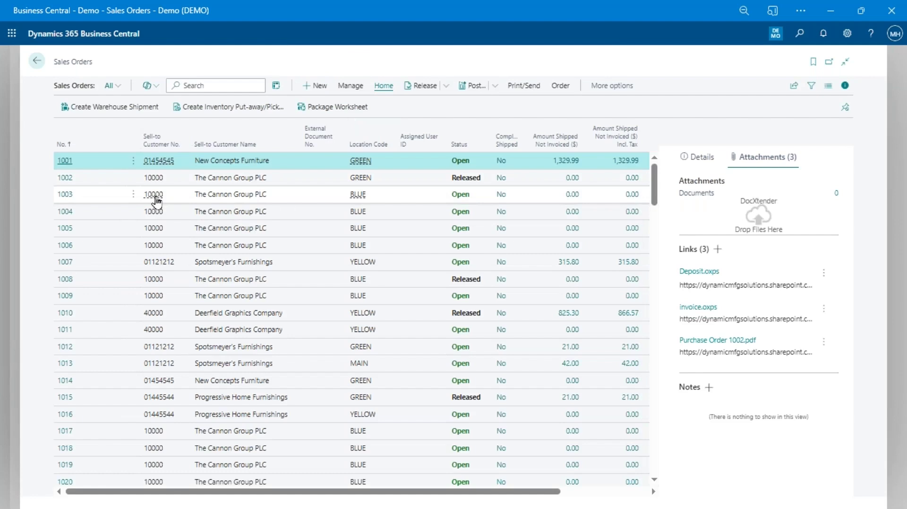
pyautogui.write('s-ord')
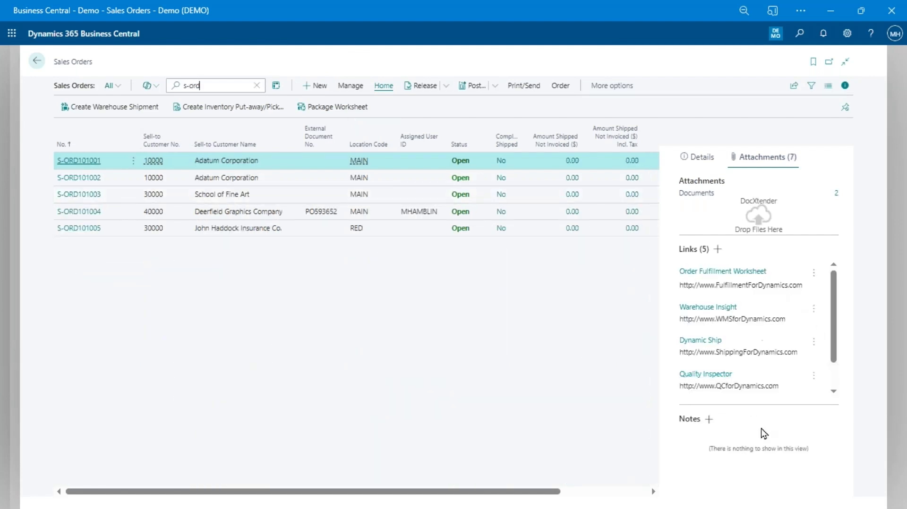
# Check the links attached to the first sales order found, and return to the PowerTool
pyautogui.scroll(-1, 777, 384)
pyautogui.scroll(1, 756, 358)
pyautogui.scroll(-1, 750, 368)
pyautogui.scroll(1, 755, 331)
pyautogui.click(37, 61)
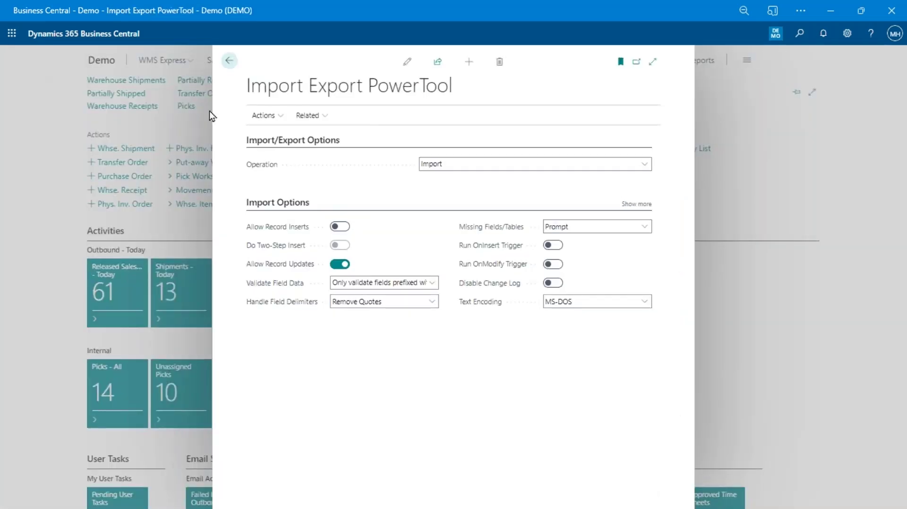